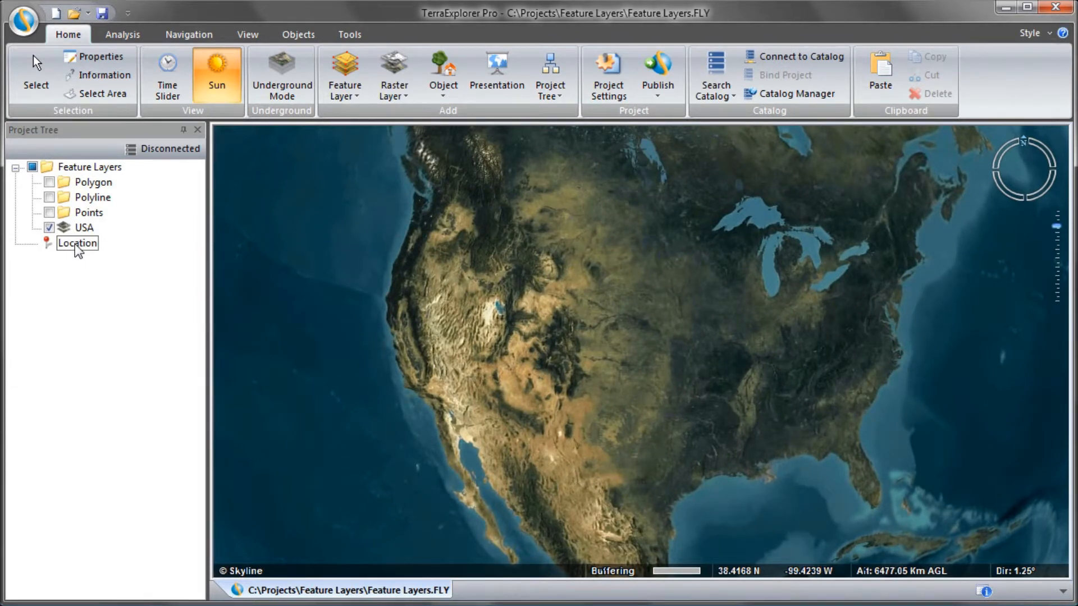
Show the Polygon, Polyline and Points groups on the map
left_click(50, 182)
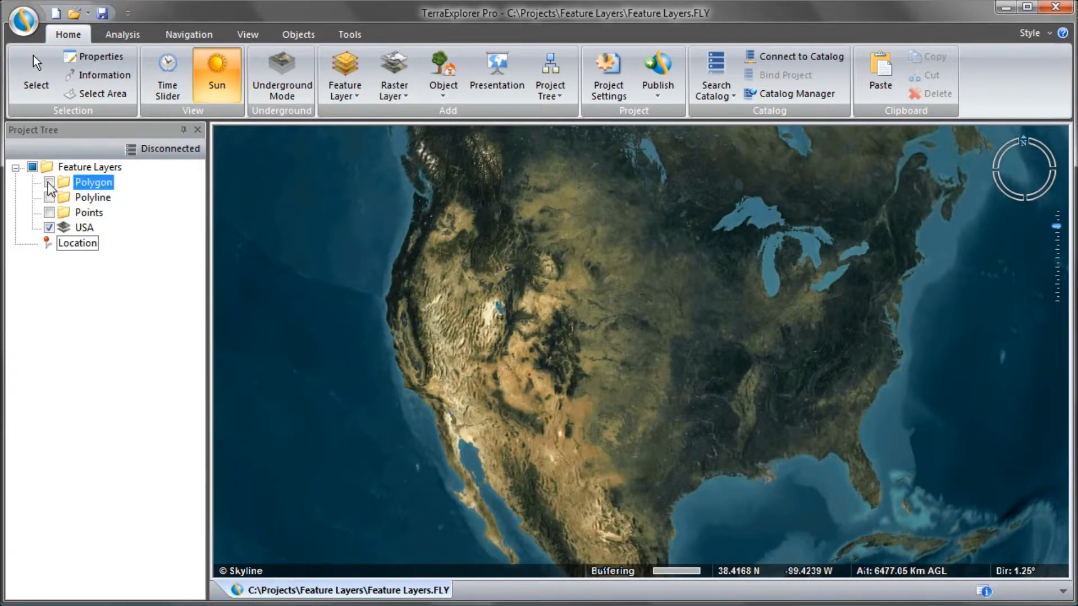
left_click(49, 197)
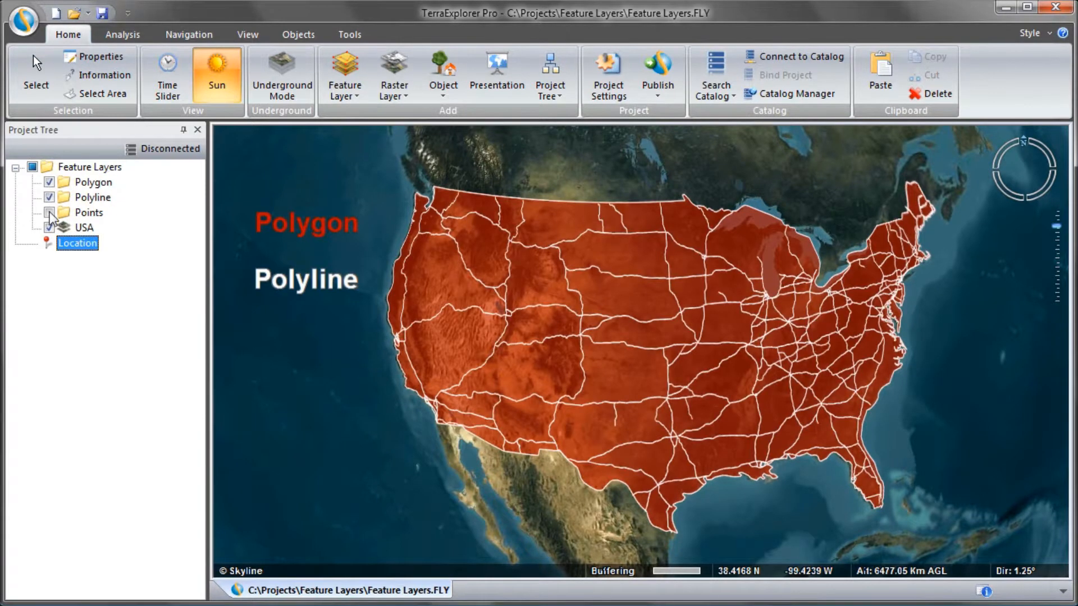
left_click(49, 212)
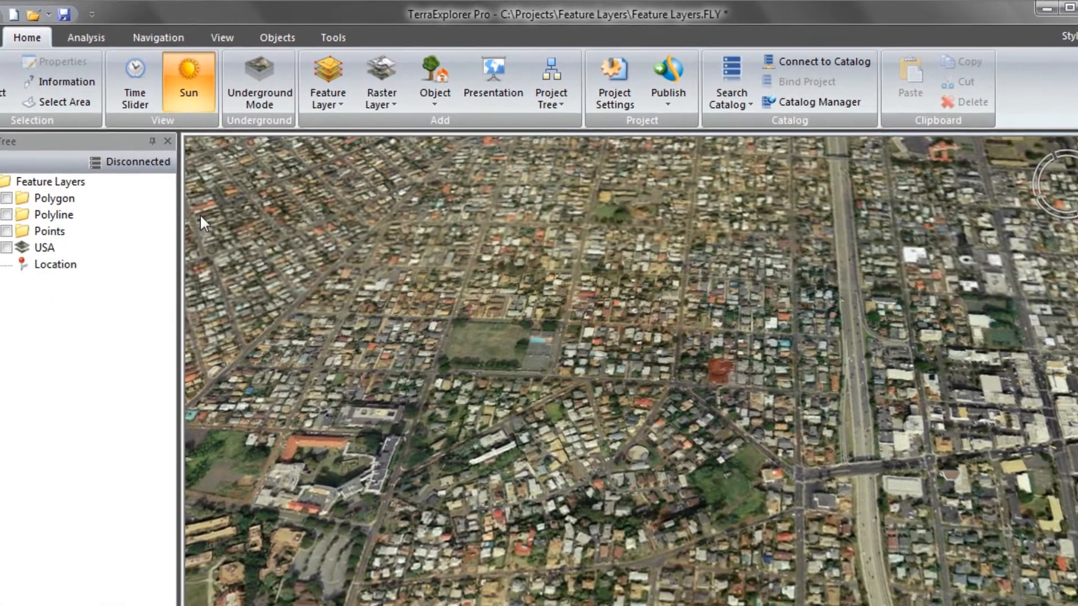
Open the shapefile Gazetteers.shp from the Data folder as a feature layer to load
left_click(328, 106)
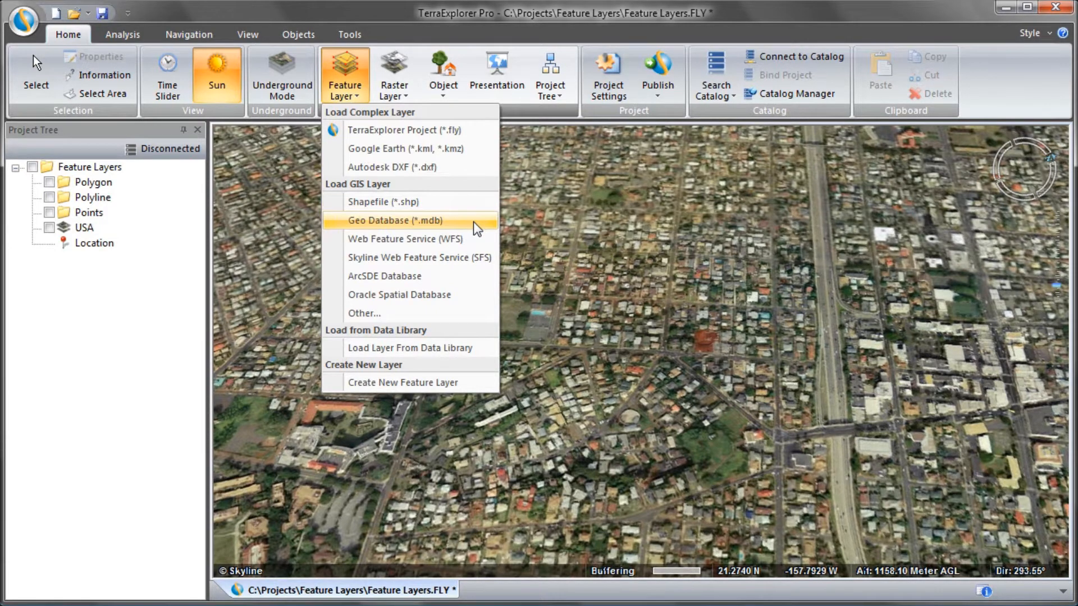
left_click(466, 312)
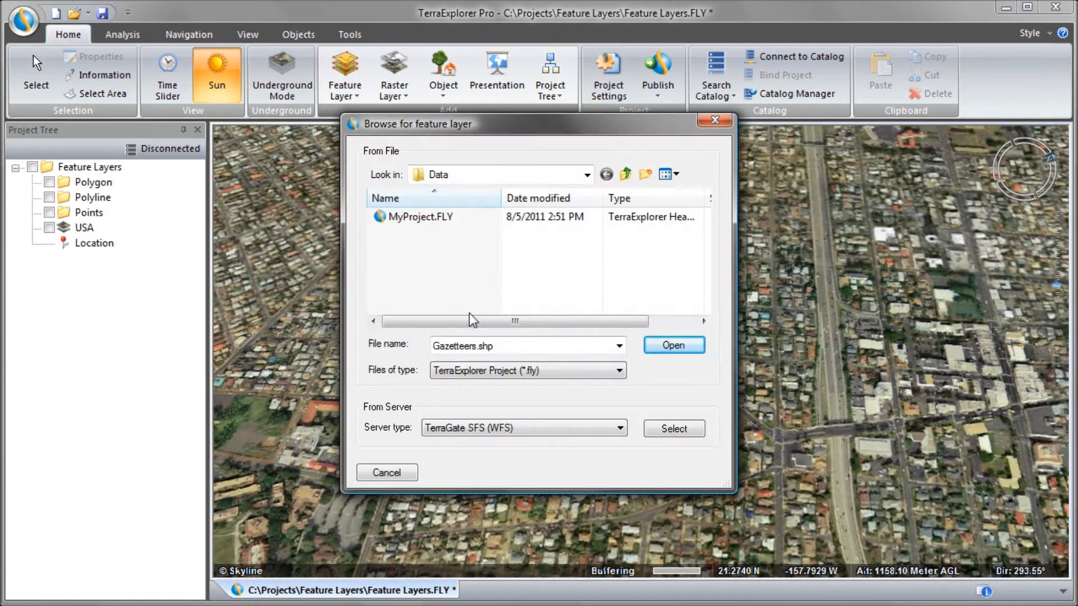
left_click(568, 371)
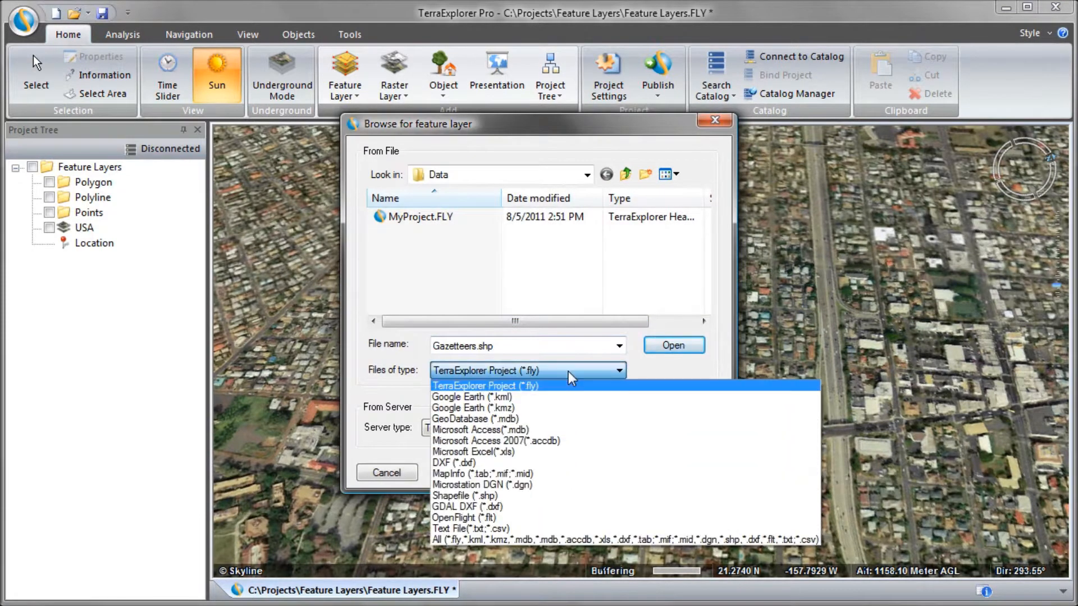
left_click(567, 373)
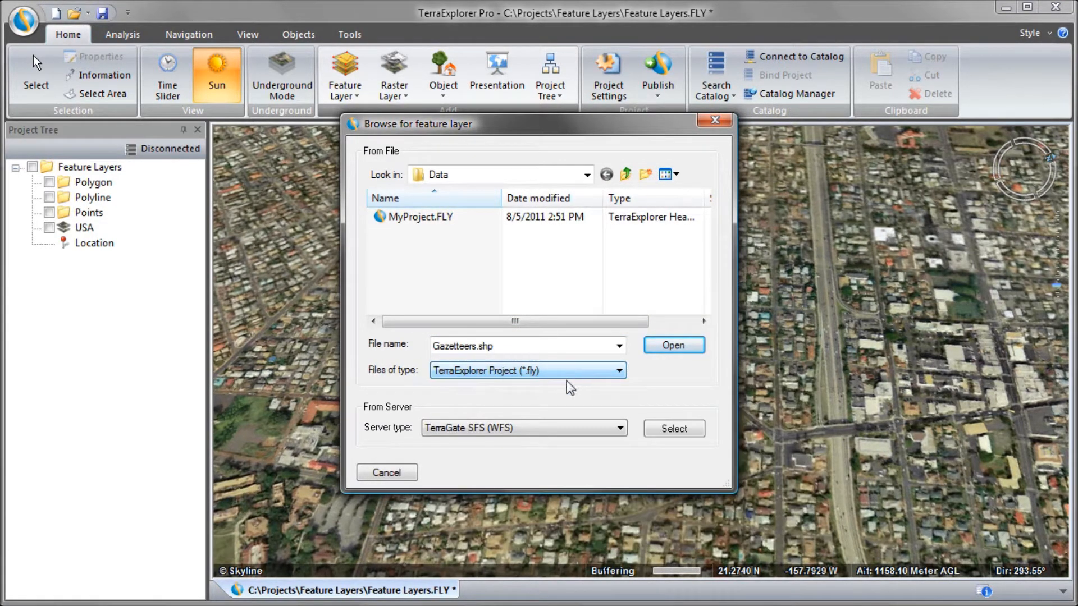
left_click(571, 427)
left_click(559, 373)
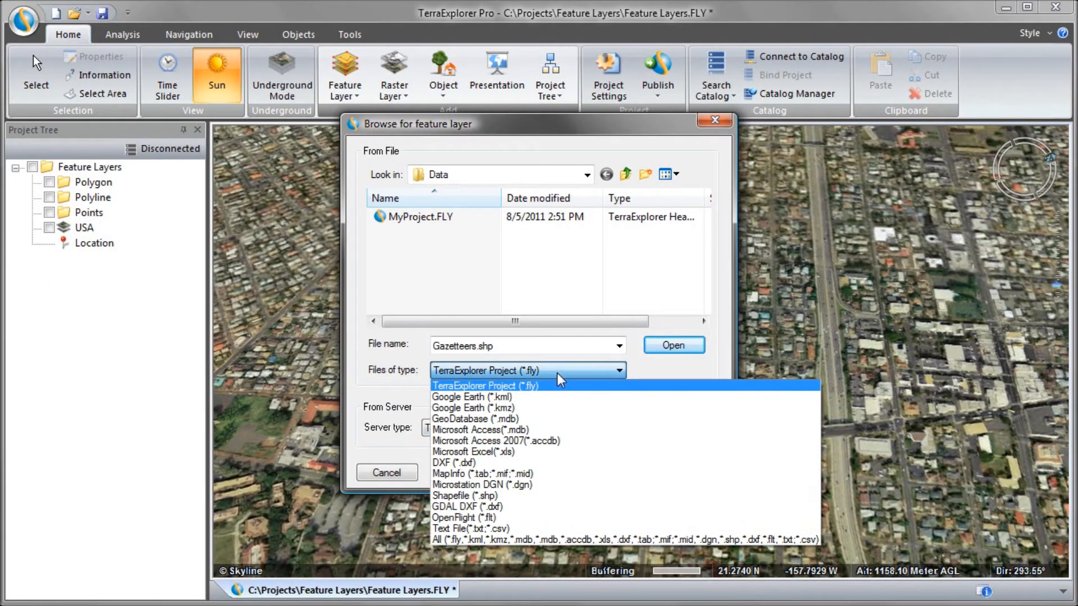
left_click(498, 496)
left_click(418, 232)
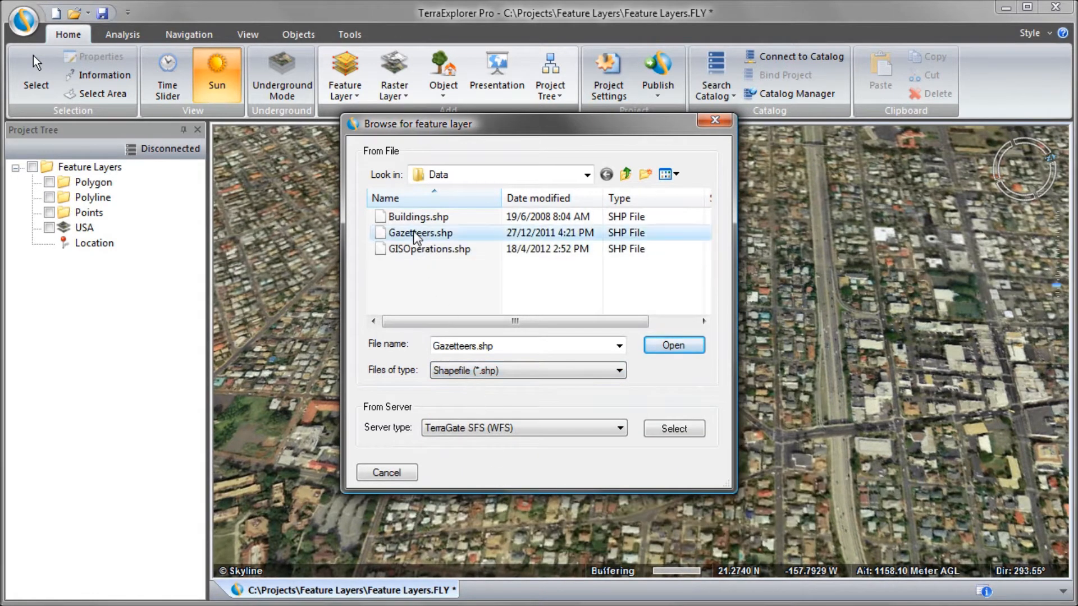
left_click(674, 345)
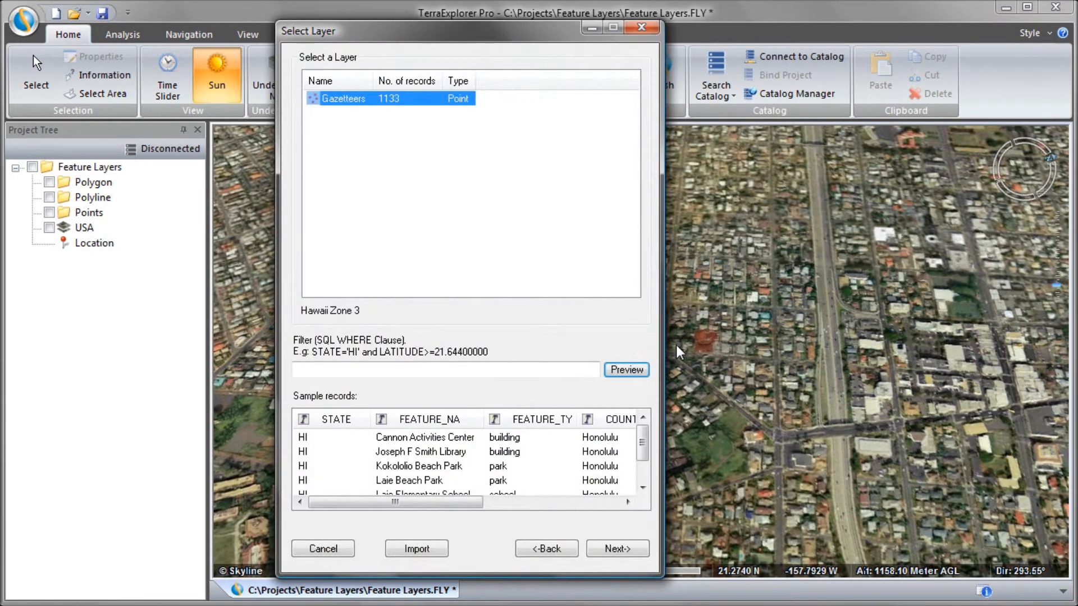
Confirm Hawaii Zone 3 from US State Plane 1983, with NAD83 datum and feet, as the layer's coordinate system
left_click(612, 545)
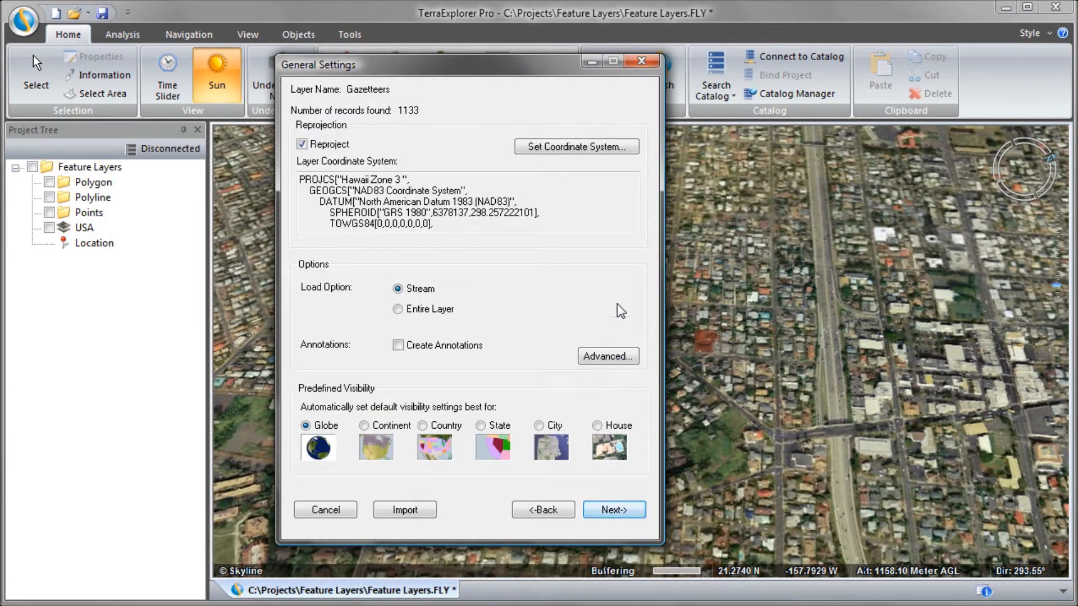
left_click(595, 147)
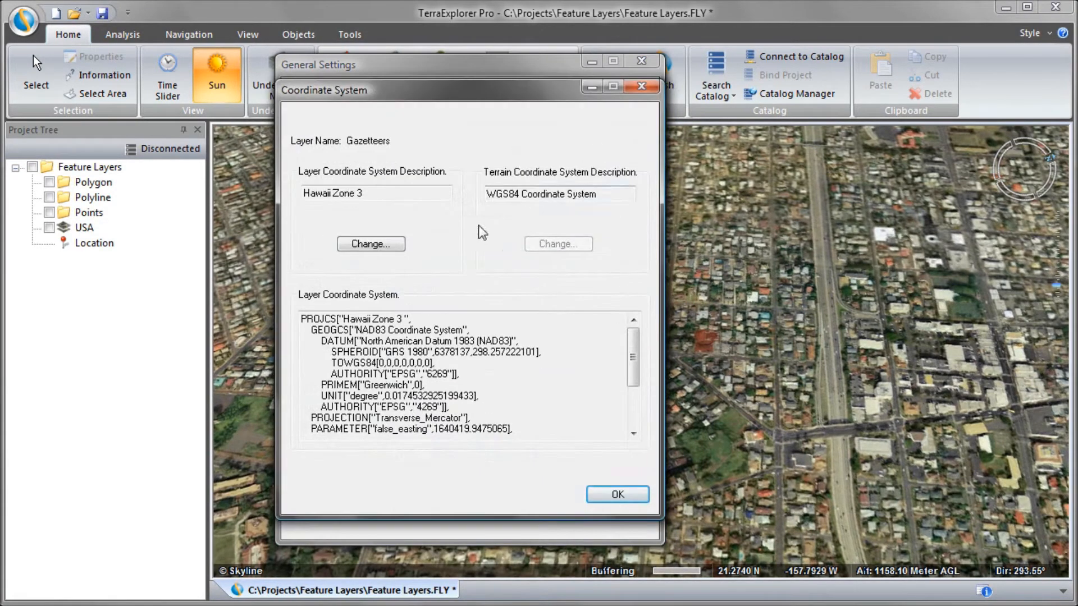
left_click(389, 243)
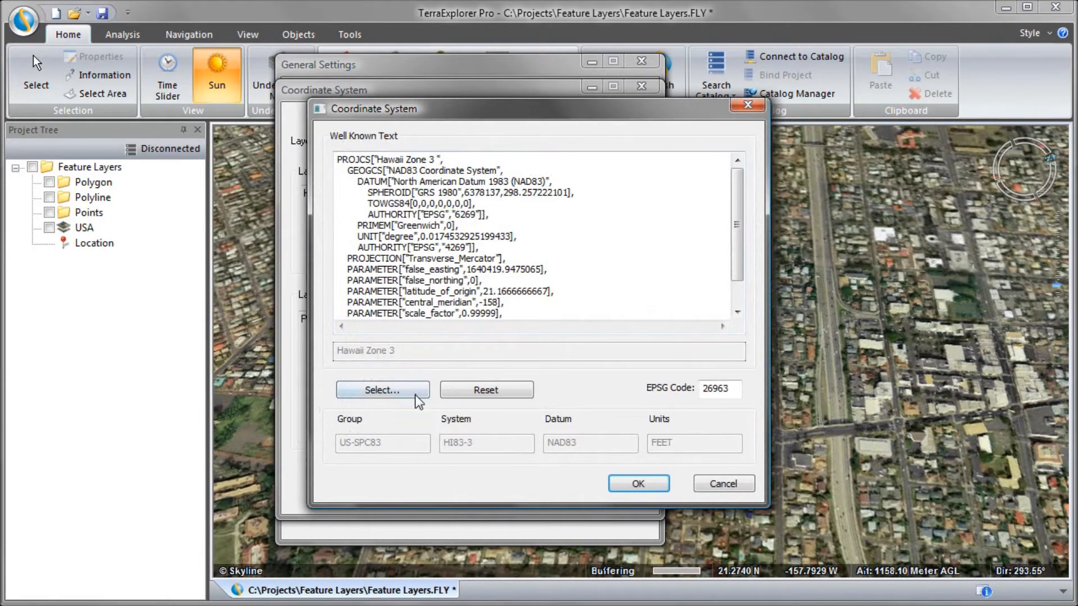
left_click(416, 395)
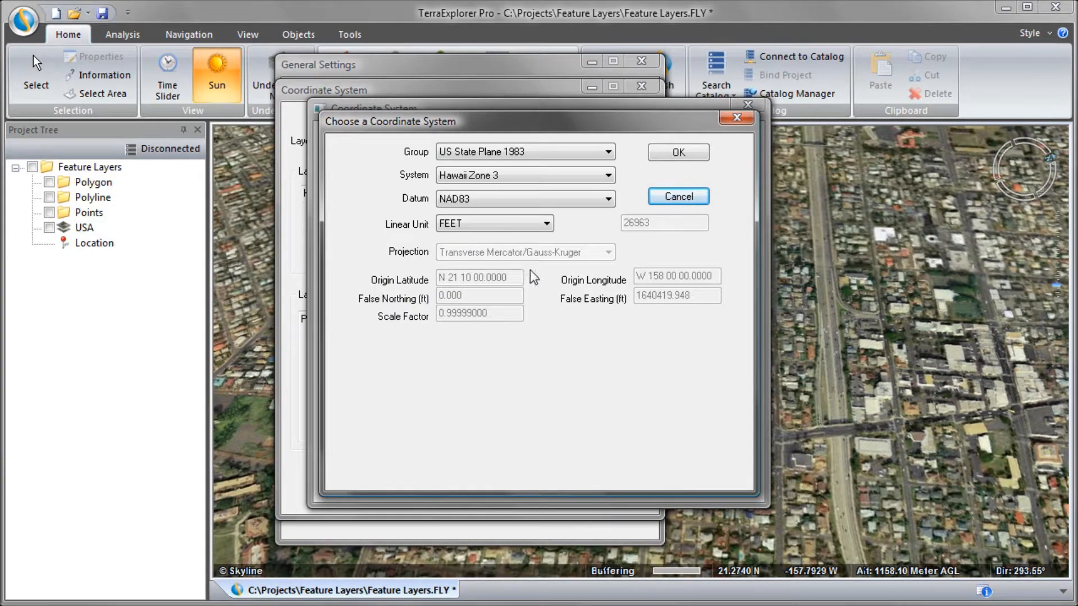
left_click(678, 155)
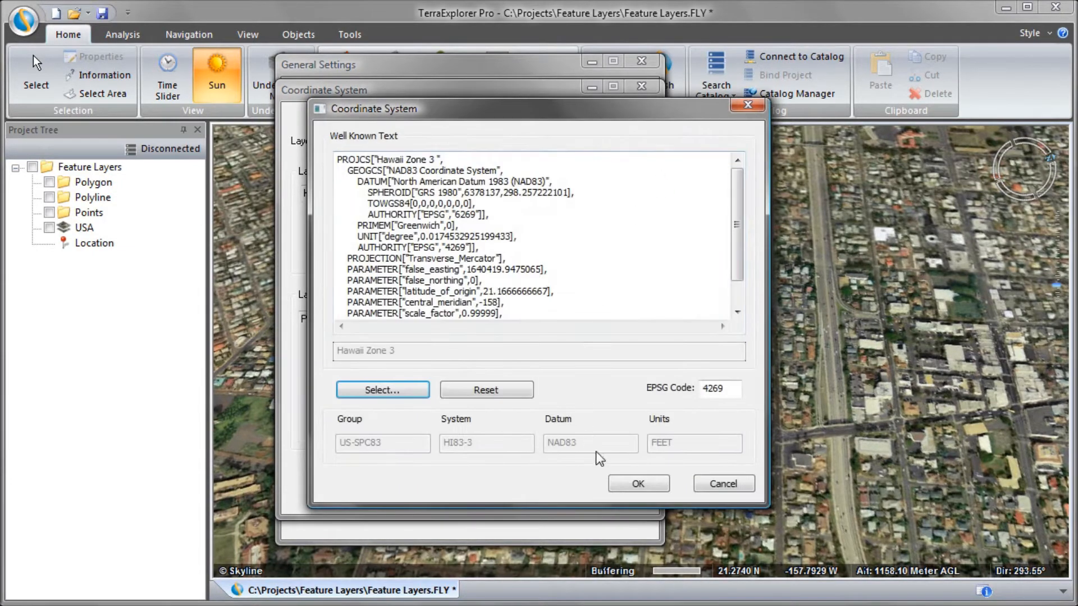
left_click(616, 485)
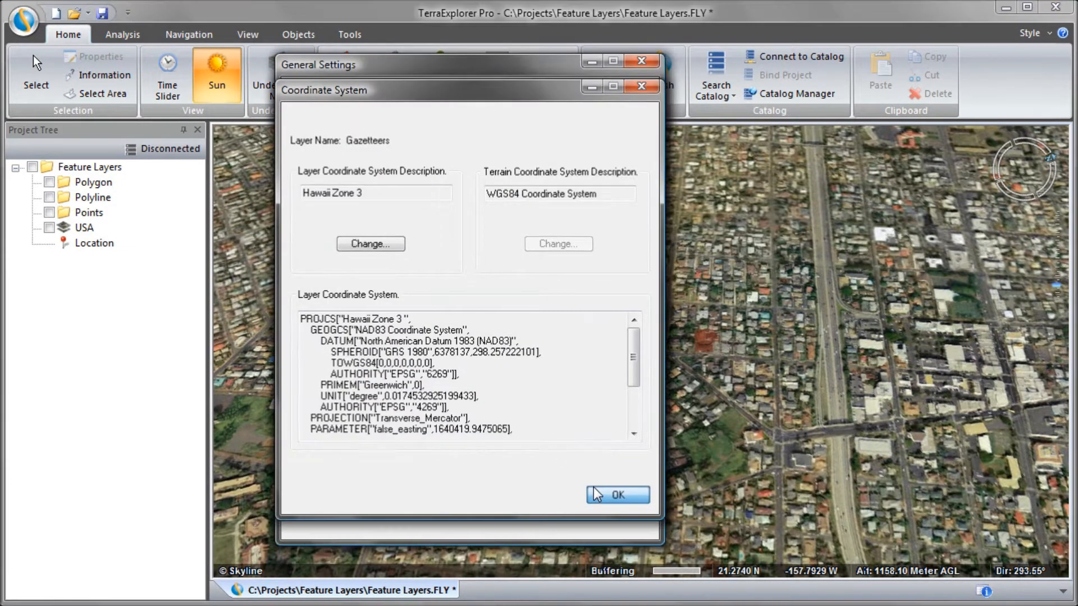
left_click(595, 489)
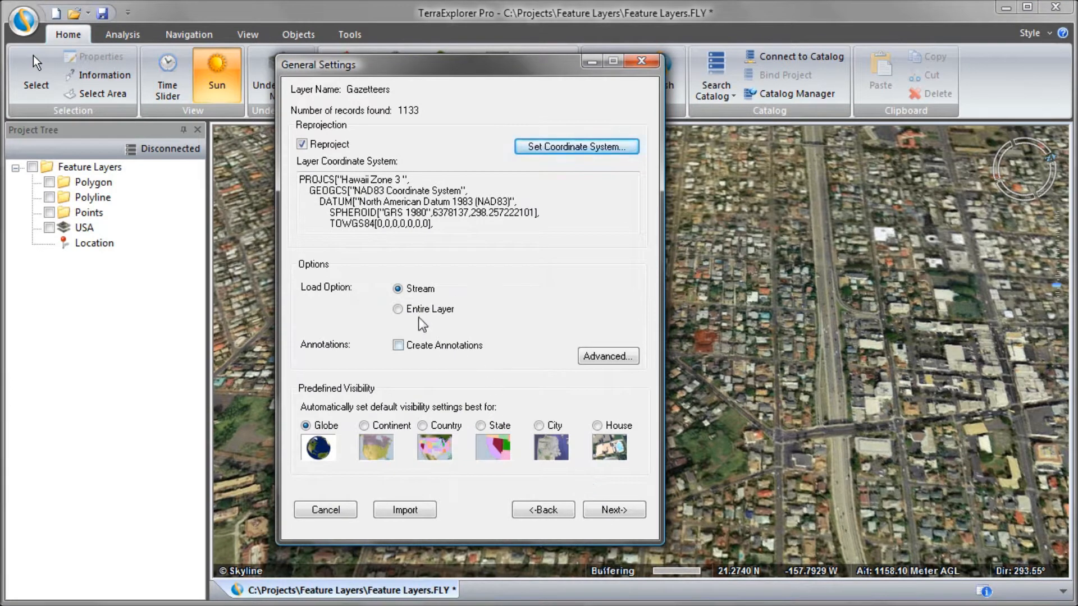
Set the Gazetteers layer to load as an entire layer with annotations created and predefined visibility for City
left_click(397, 309)
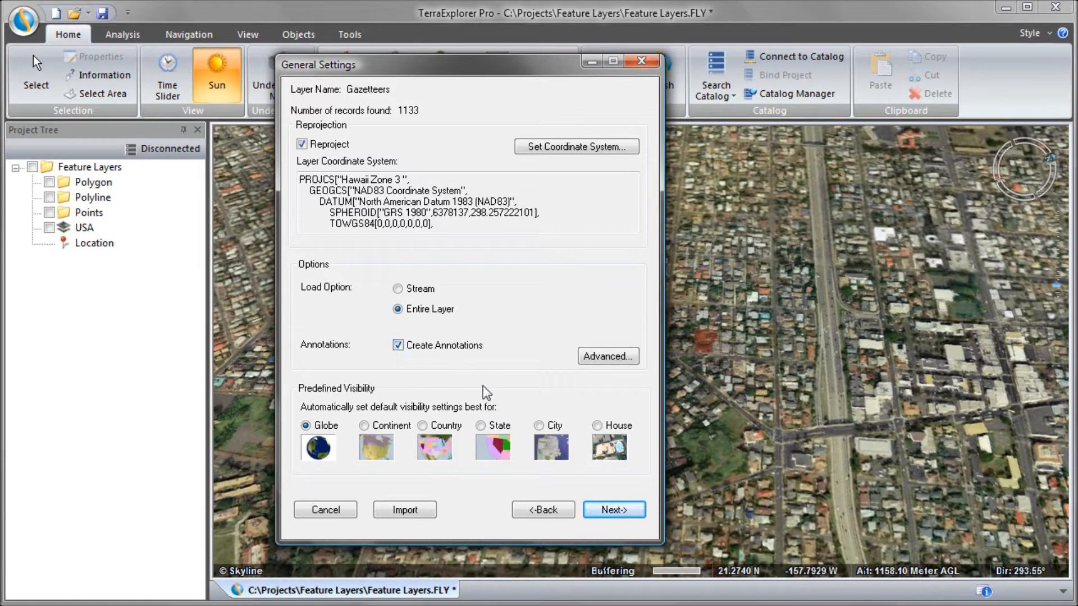
left_click(538, 426)
left_click(614, 512)
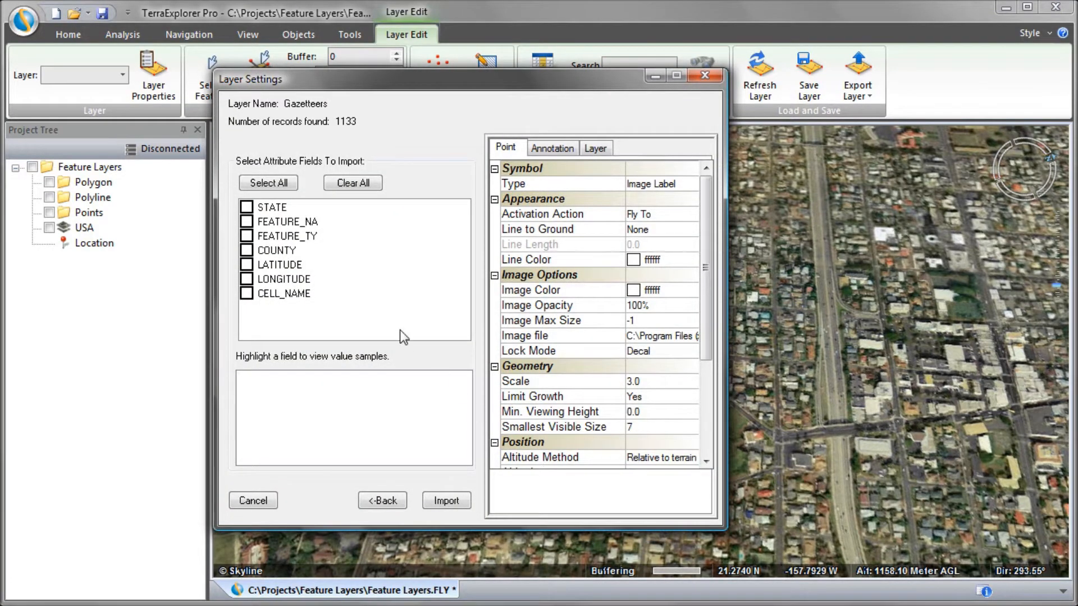
Include all attribute fields in the import and base the annotation text on the FEATURE_NA attribute
left_click(286, 187)
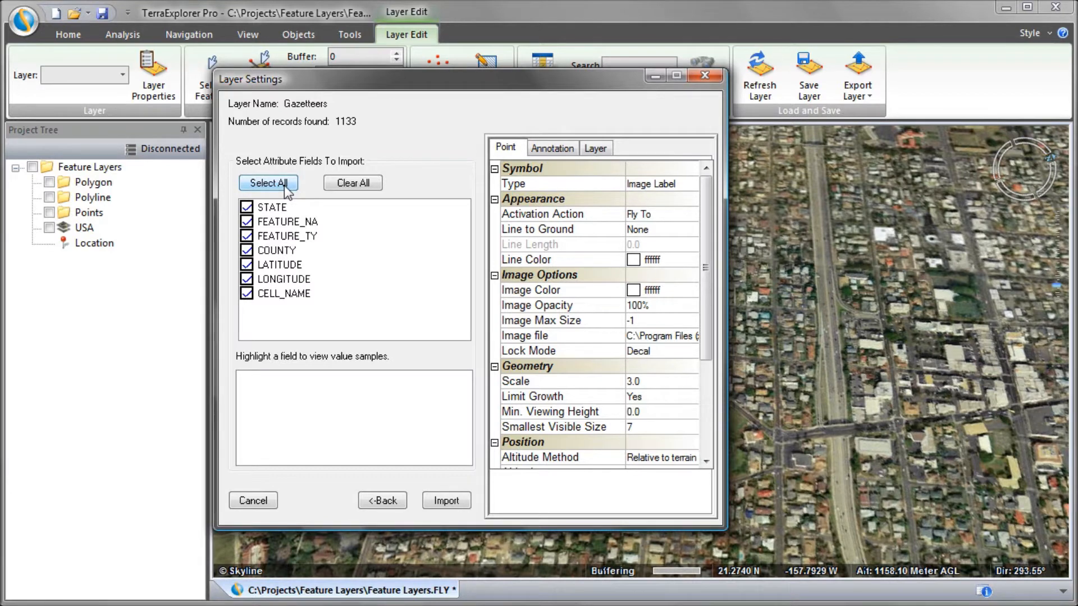
left_click(546, 149)
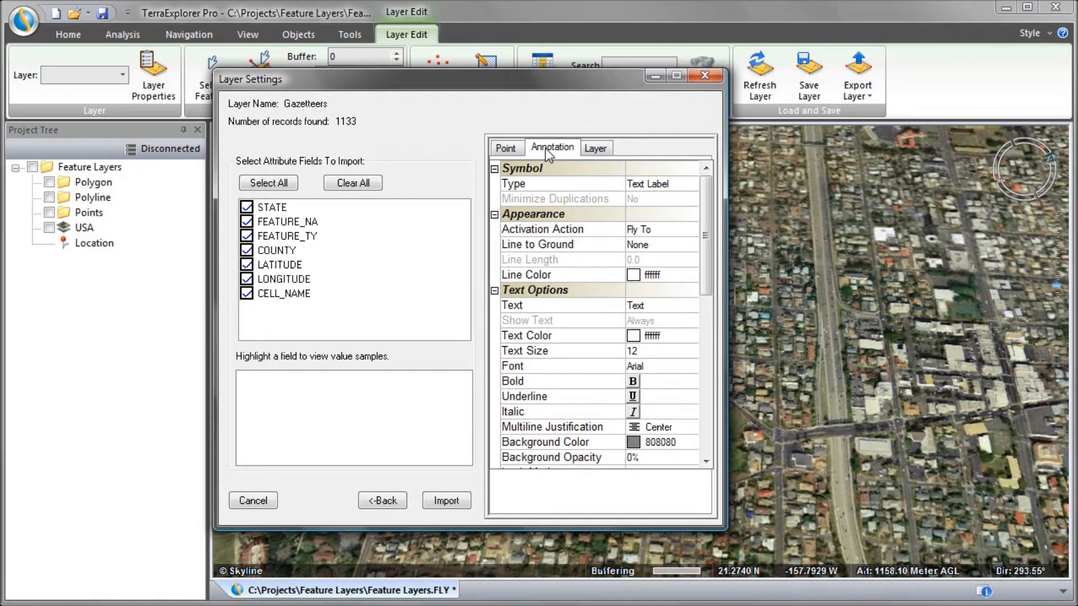
left_click(691, 305)
left_click(690, 305)
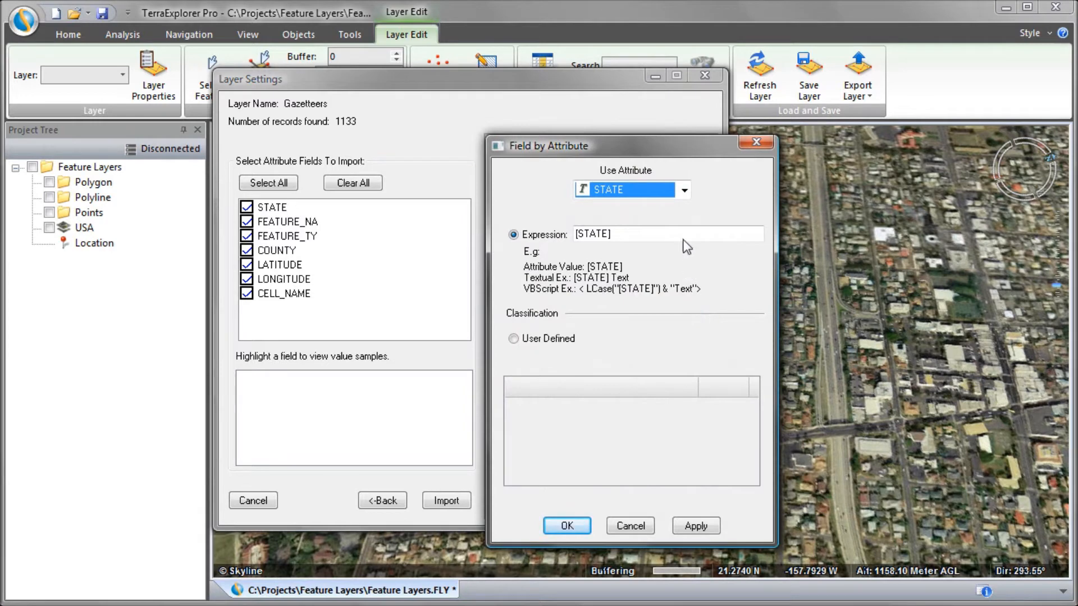
left_click(684, 190)
left_click(623, 221)
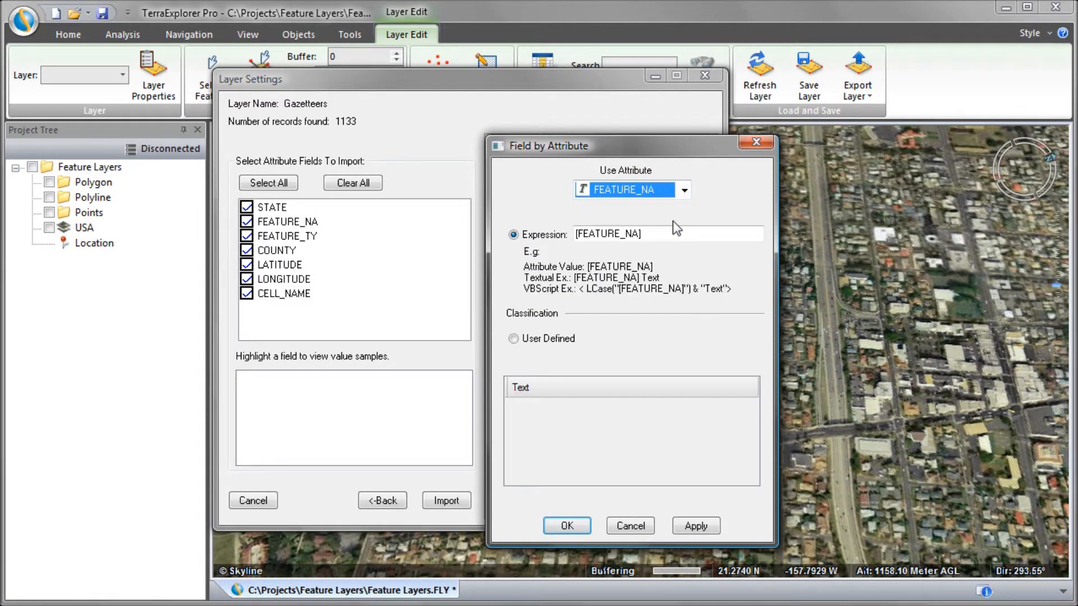
left_click(567, 523)
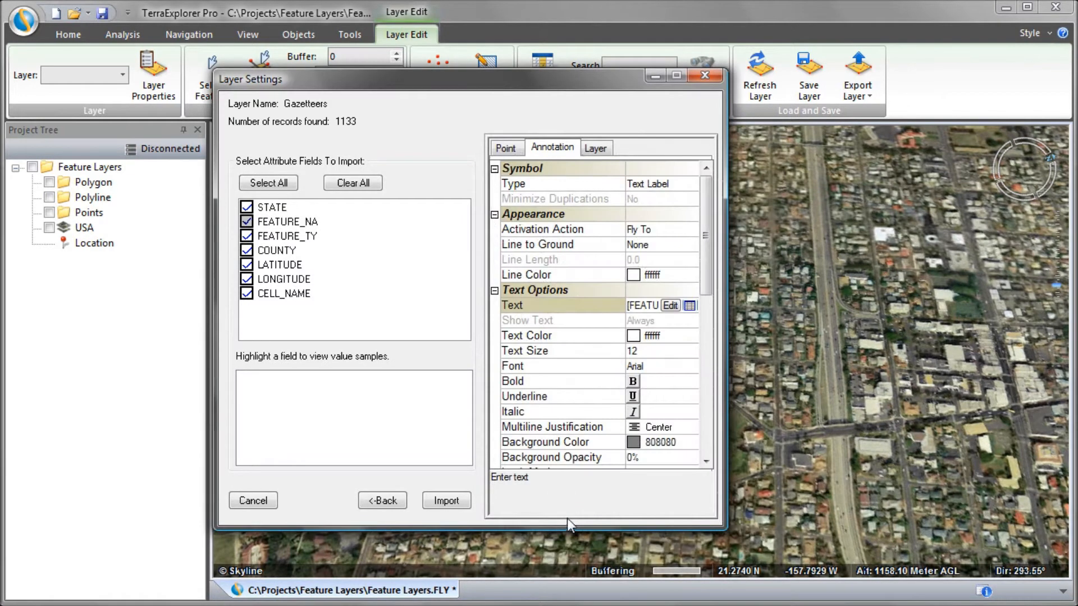
Set the annotation text size to 10 and make the text bold
left_click(675, 352)
left_click(676, 352)
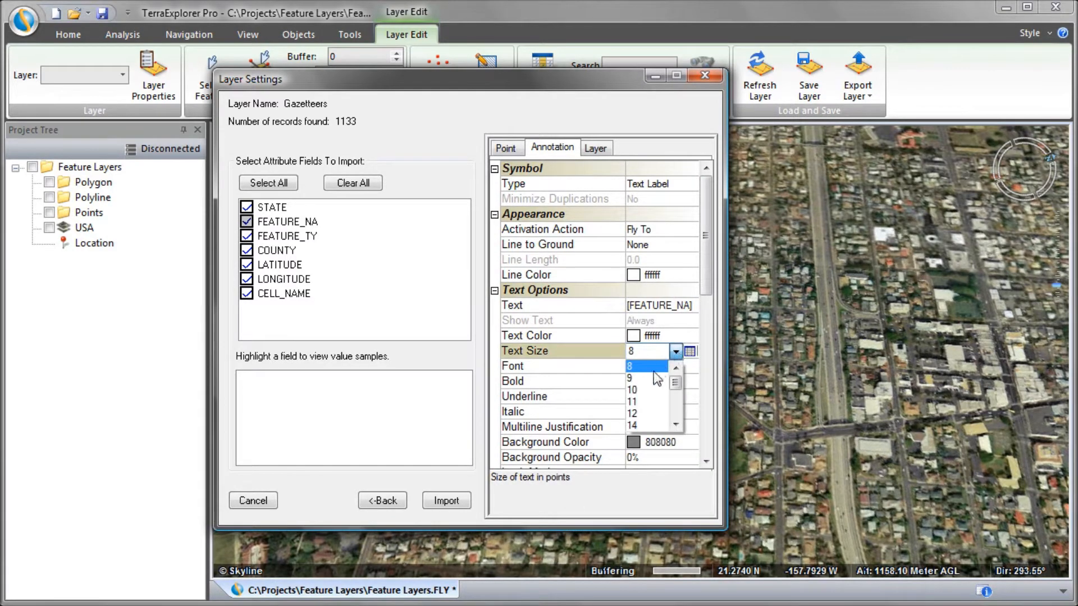
left_click(644, 387)
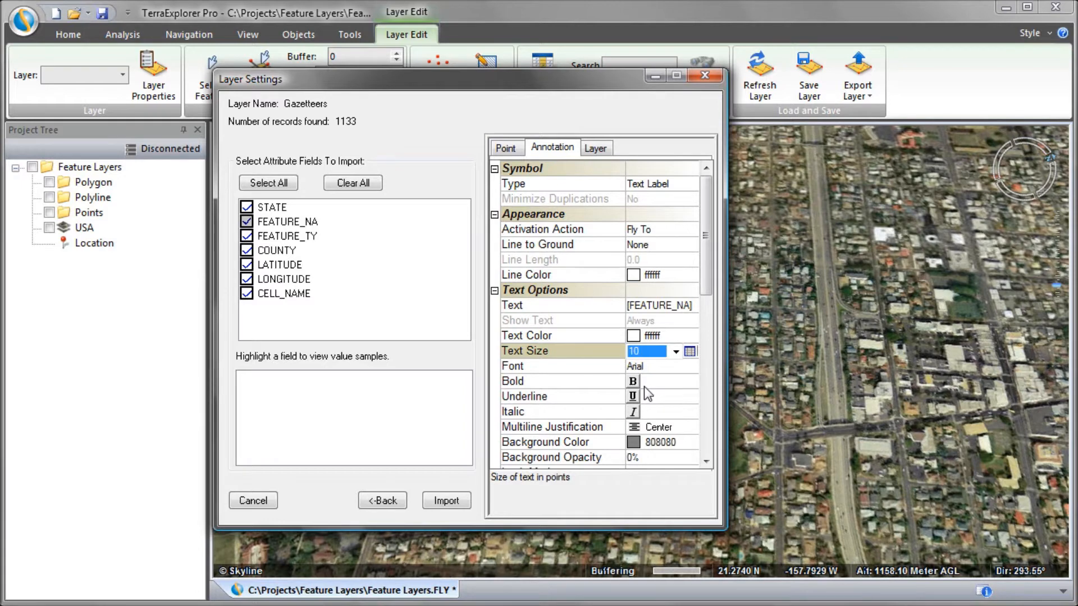
left_click(636, 384)
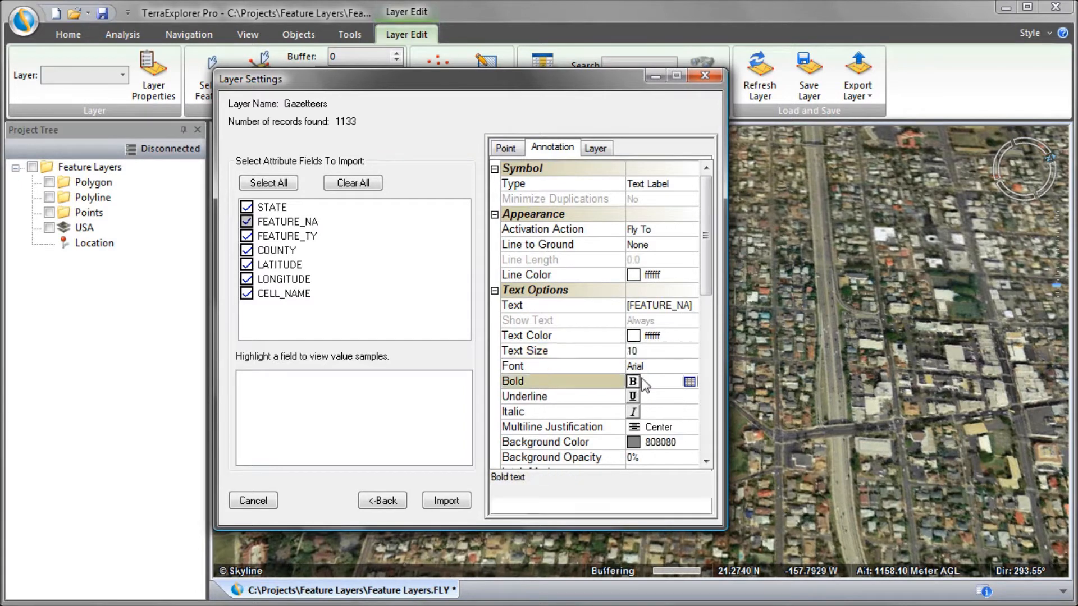
Set the annotation altitude to 40 m and the pivot alignment to Bottom, Left, and import the layer
left_click_drag(701, 285, 689, 376)
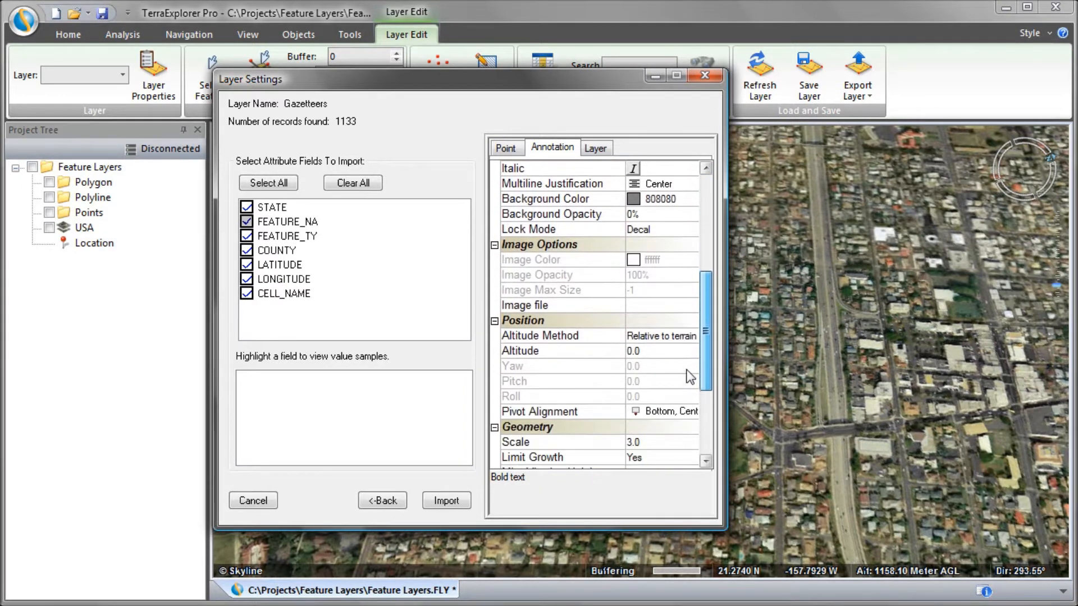
scroll(690, 377, "down", 3)
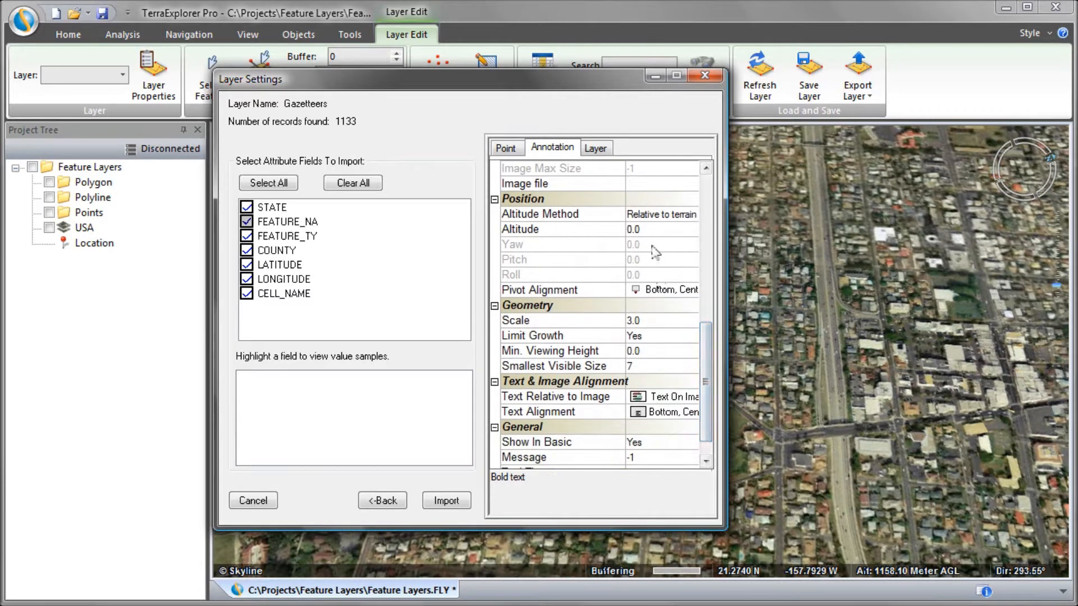
left_click(649, 230)
type("40")
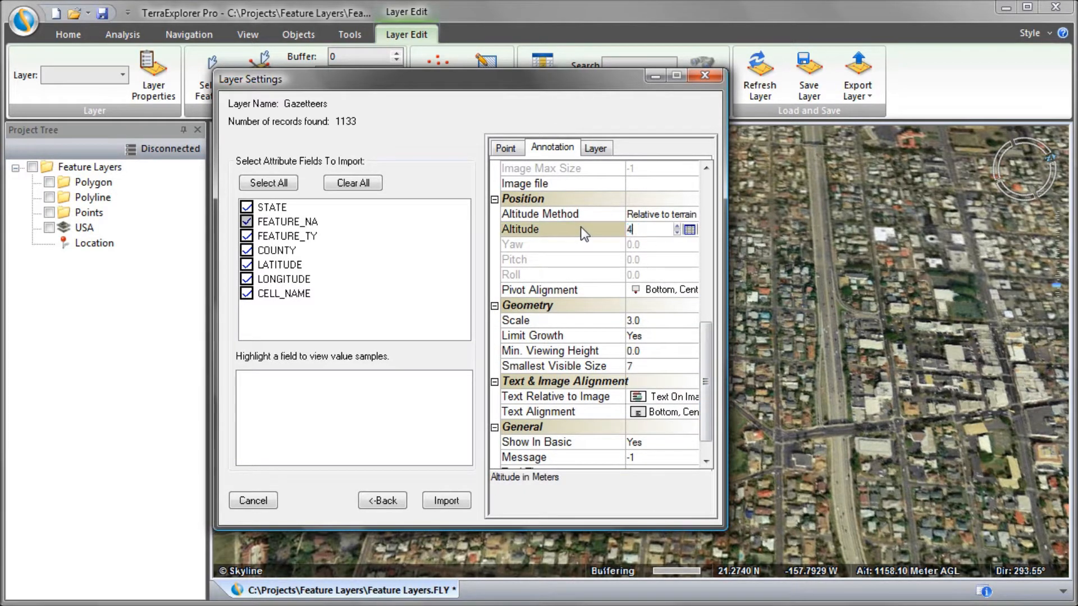
left_click(682, 292)
left_click(681, 292)
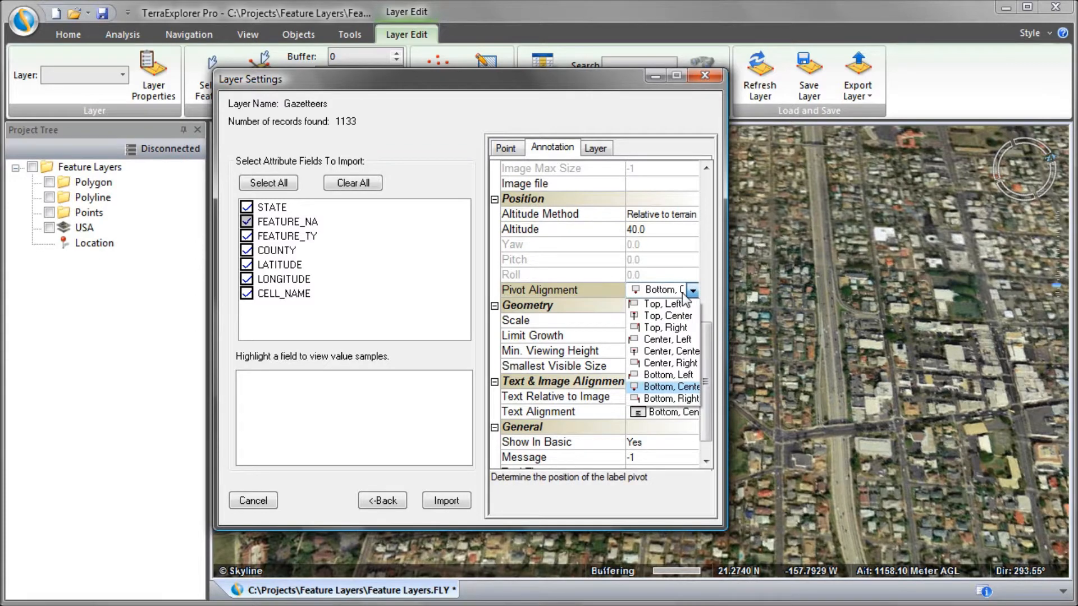
left_click(683, 375)
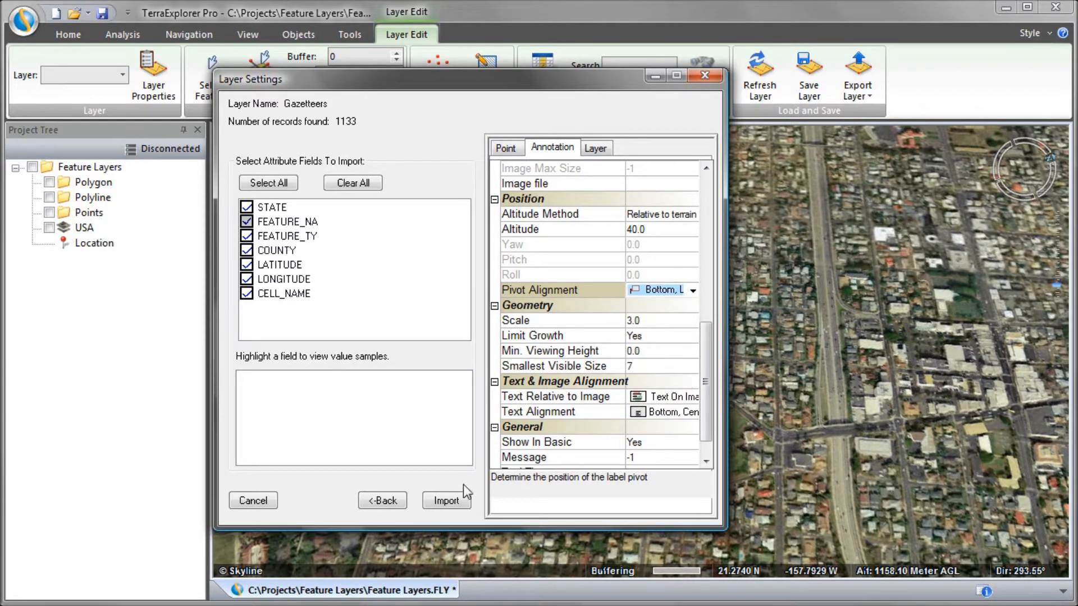
left_click(449, 501)
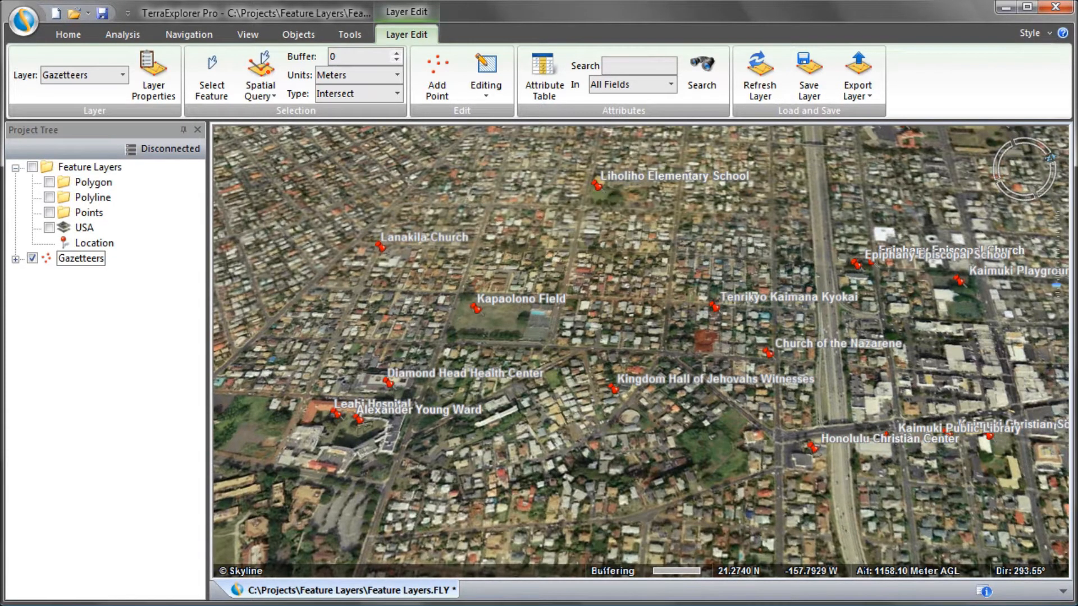
Base the Gazetteers points' image file on the FEATURE_TY attribute using a user-defined classification
left_click(152, 92)
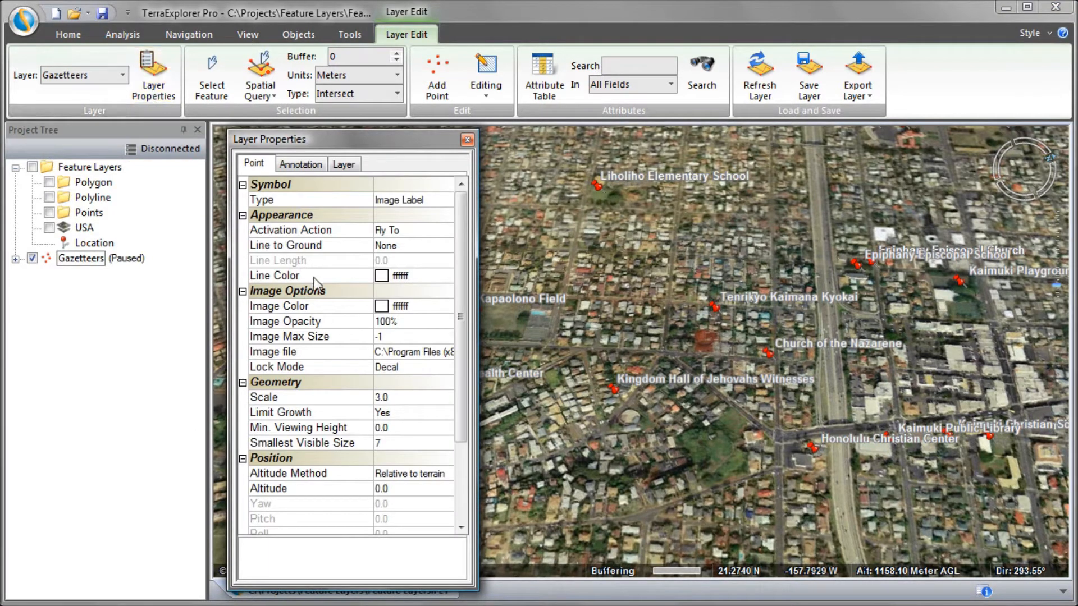
left_click(422, 353)
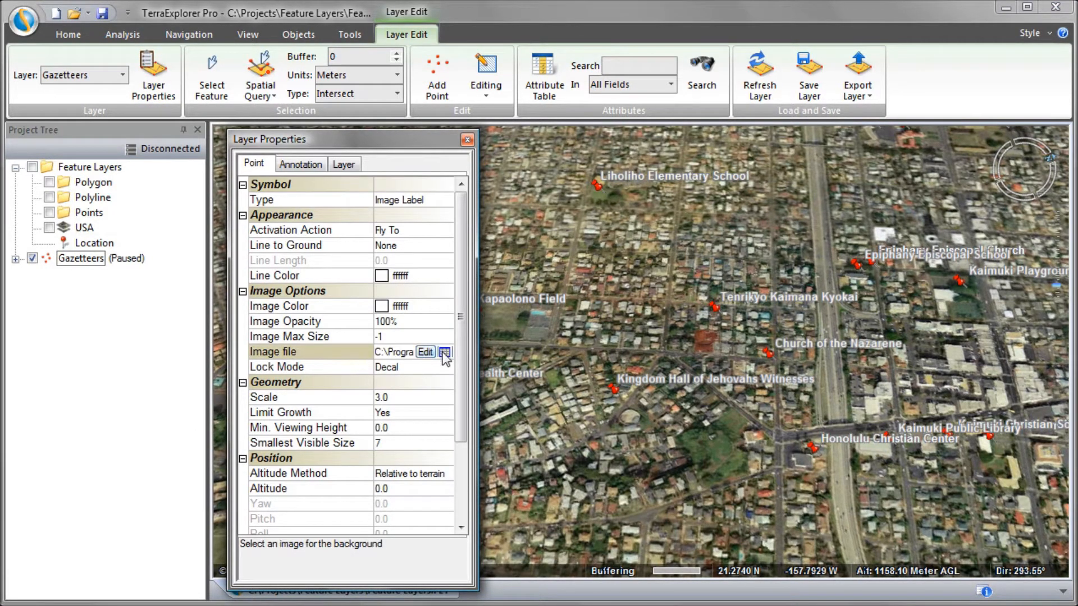
left_click(444, 353)
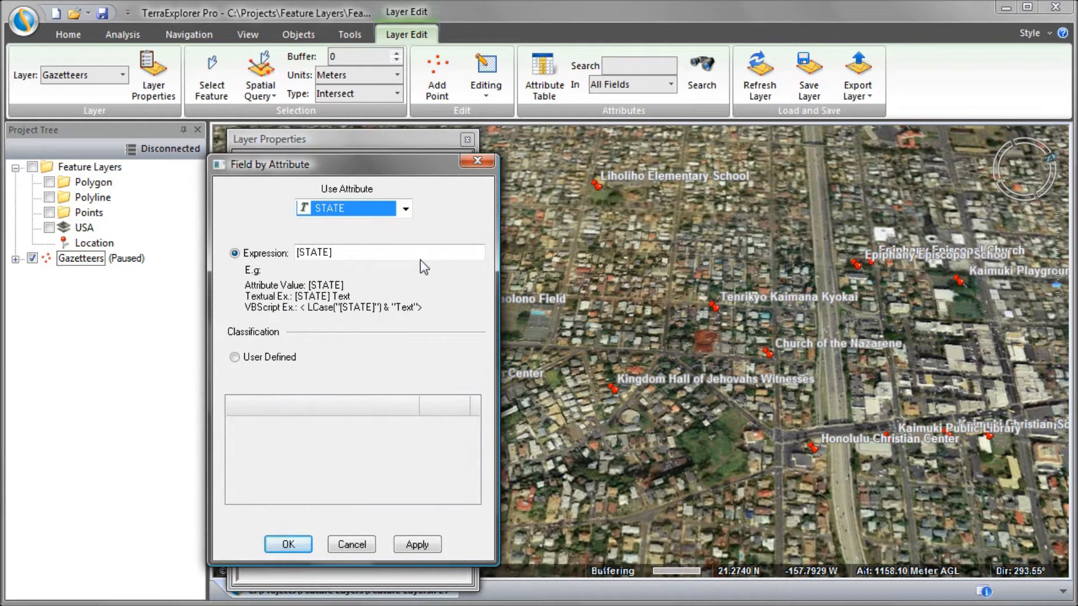
left_click(406, 208)
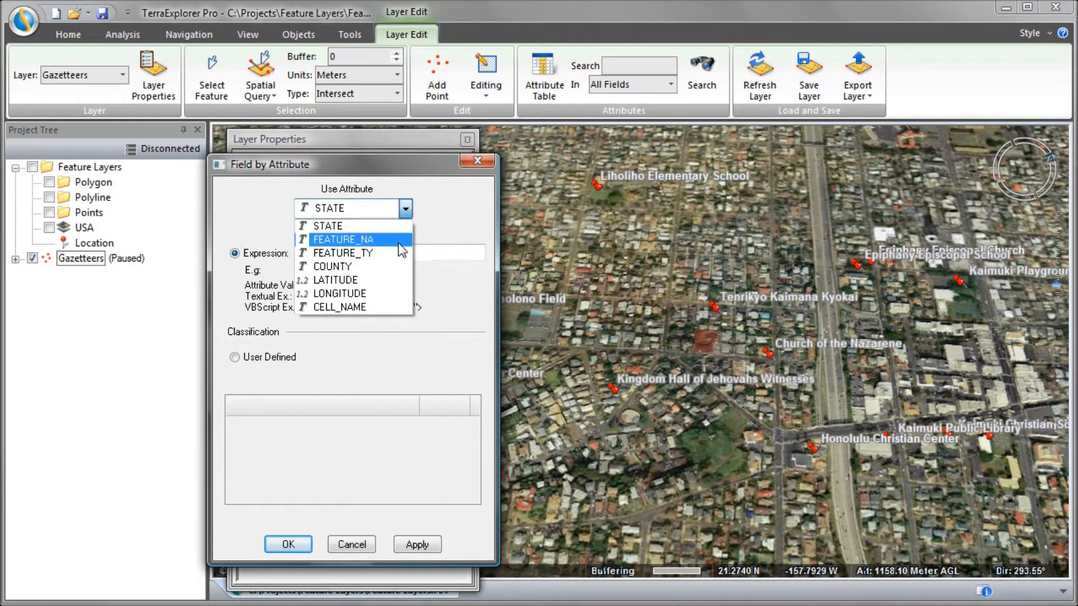
left_click(359, 253)
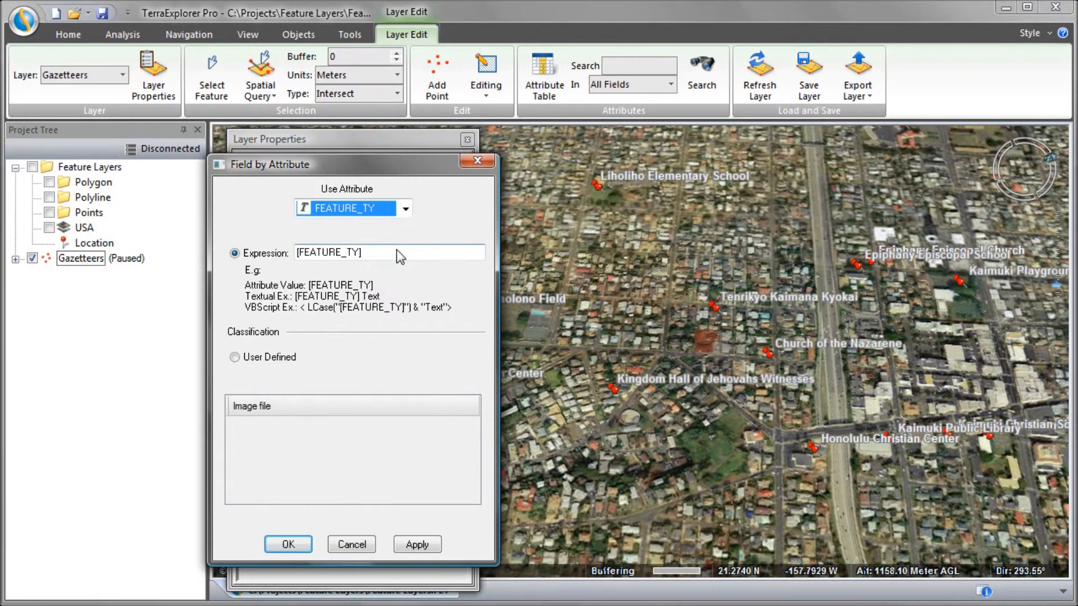
left_click(234, 357)
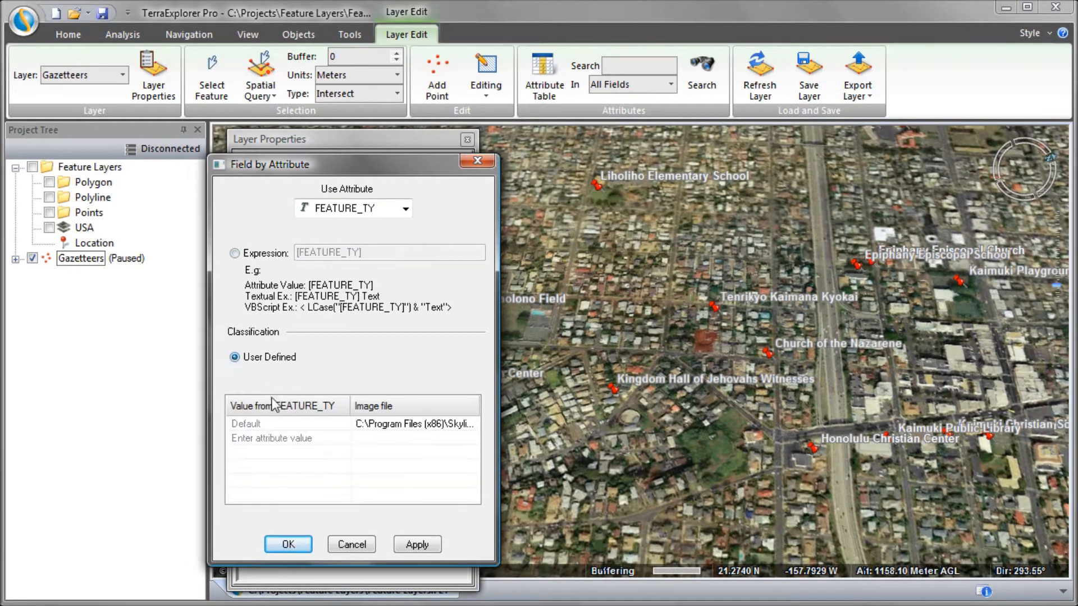
Add the building value to the classification and assign Building.gif as its image
left_click(339, 437)
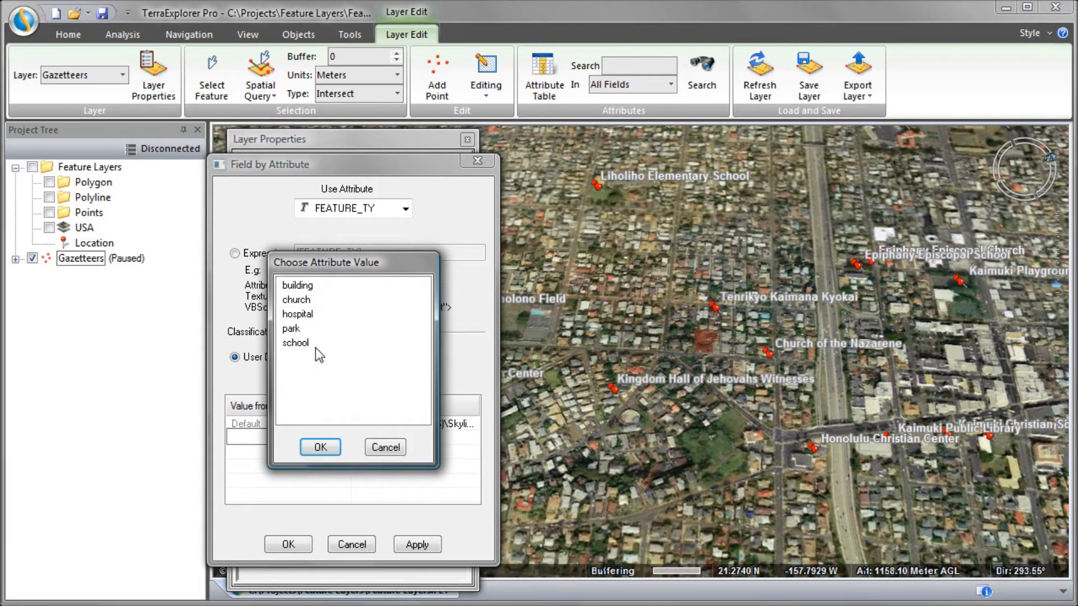
left_click(303, 287)
left_click(320, 447)
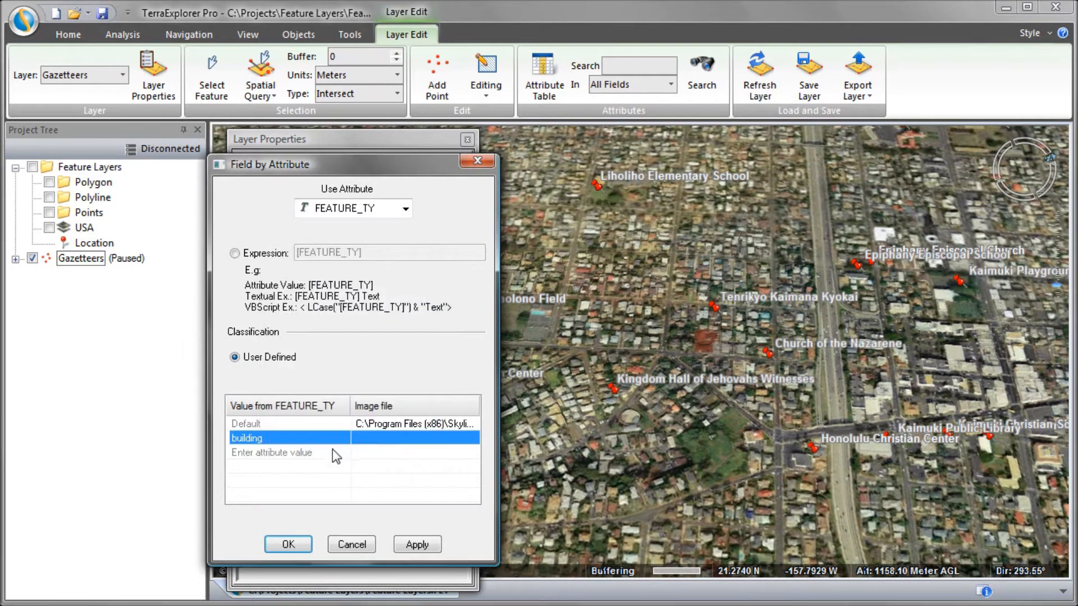
left_click(468, 439)
left_click(471, 437)
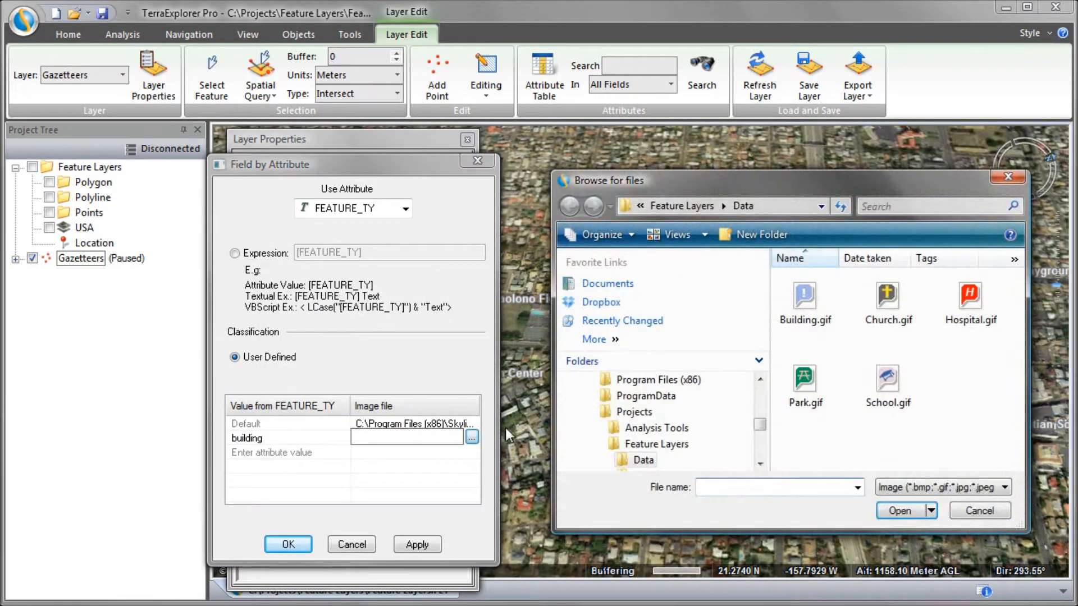
left_click(803, 303)
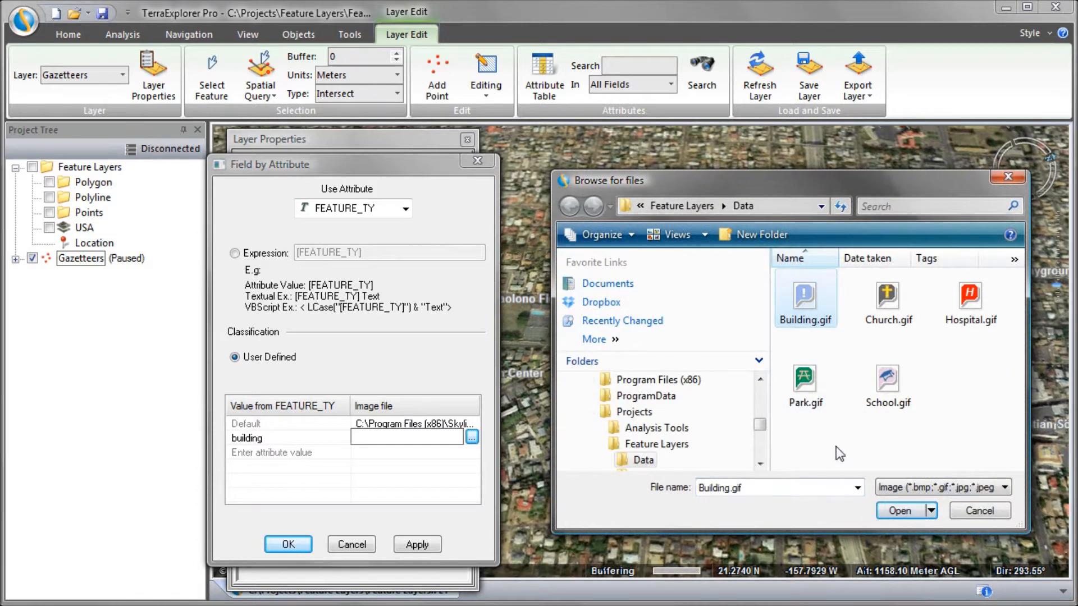
left_click(900, 511)
Add the church value to the classification and assign Church.gif as its image
left_click(344, 452)
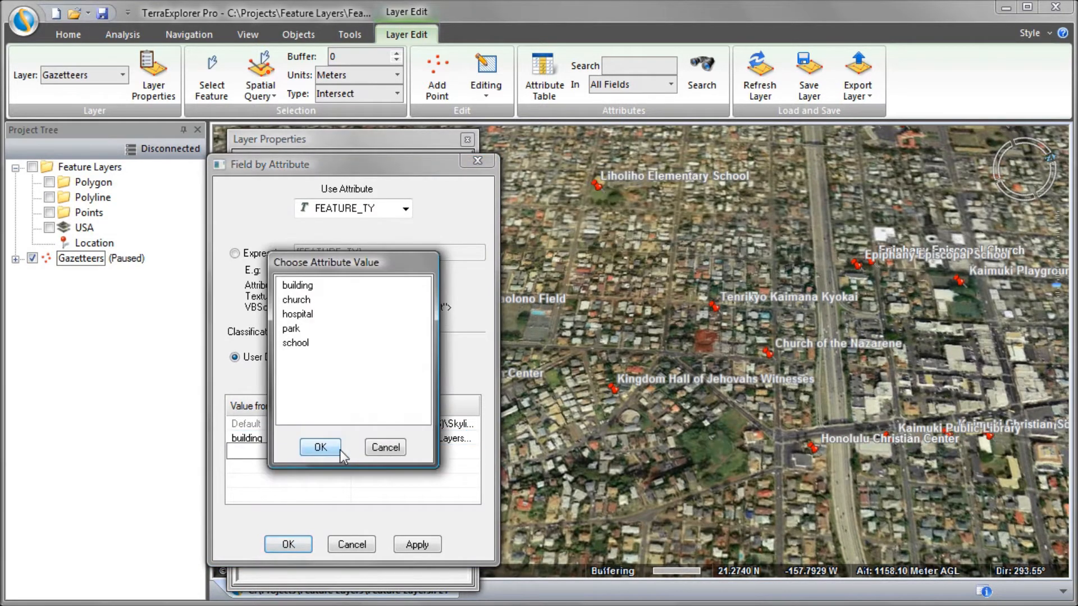
left_click(298, 300)
left_click(321, 447)
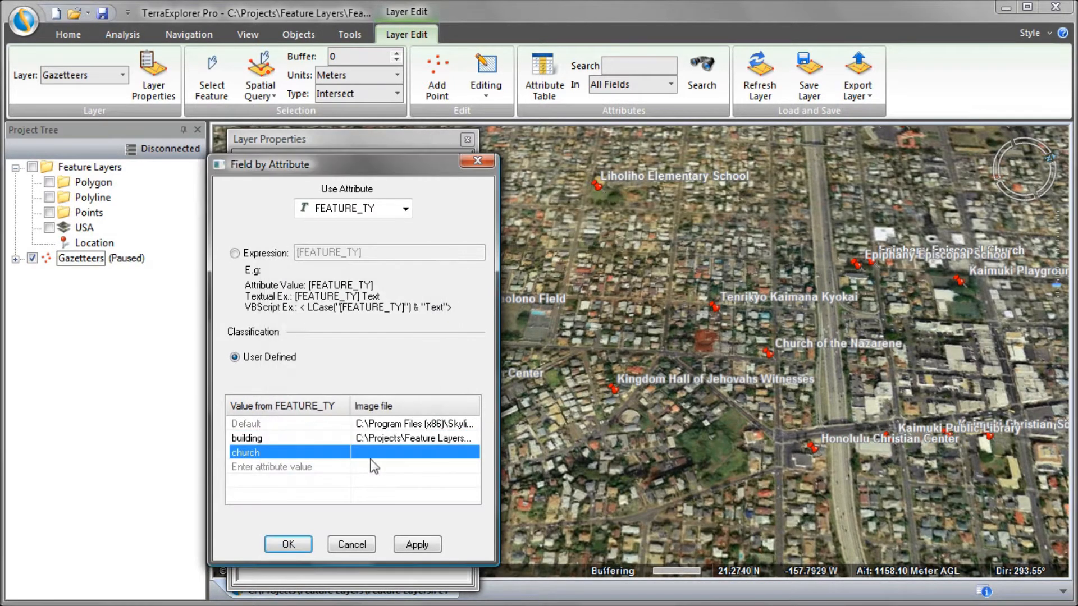
left_click(472, 455)
left_click(472, 452)
left_click(890, 301)
left_click(893, 508)
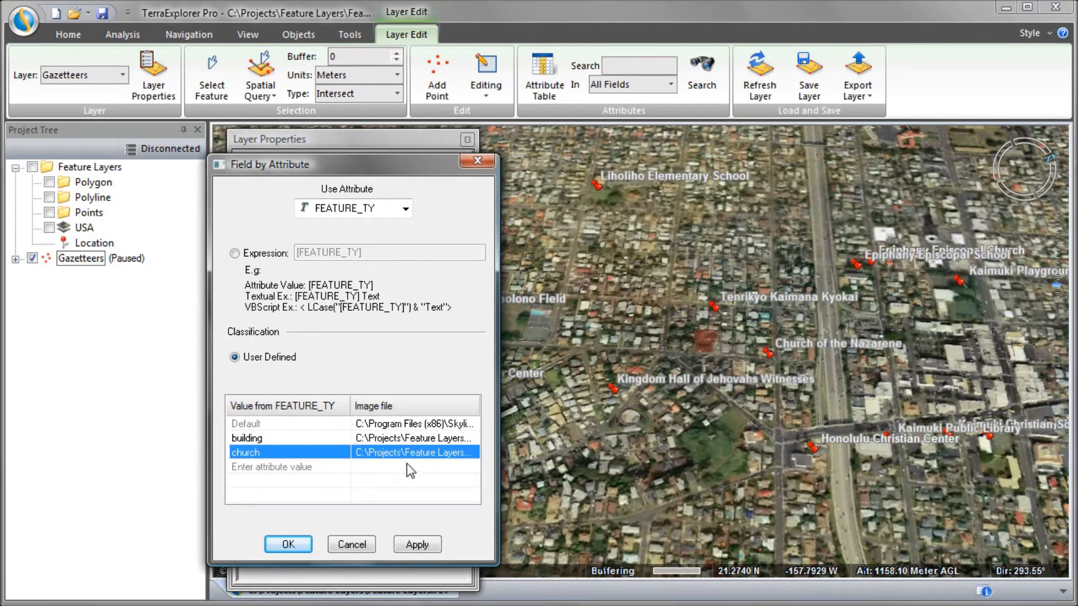
Add the hospital value with Hospital.gif as its image and accept the image classification
left_click(339, 465)
left_click(343, 468)
left_click(298, 314)
left_click(320, 447)
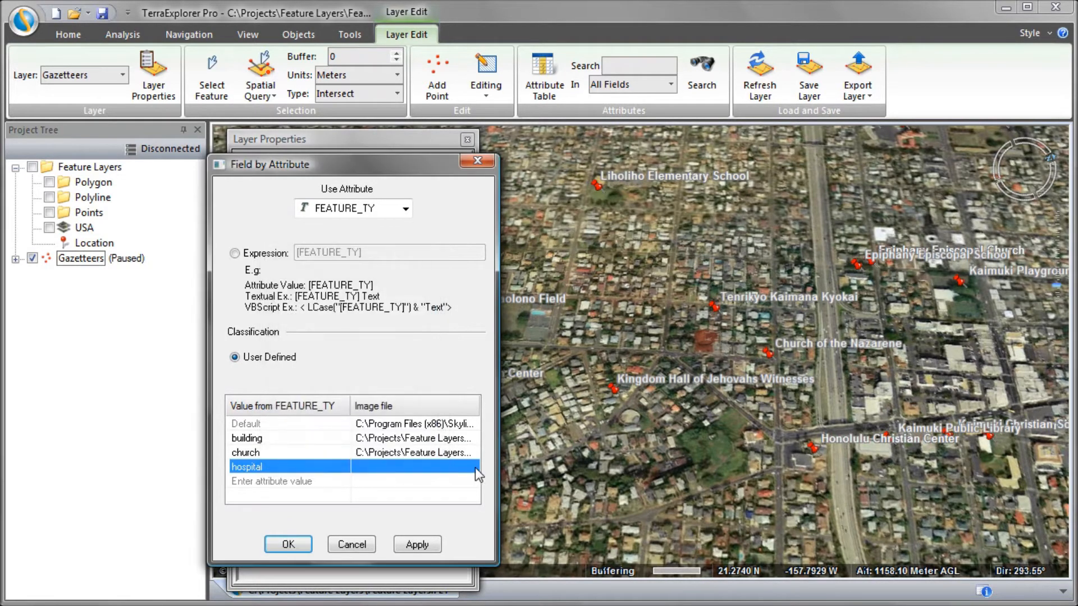
left_click(474, 467)
left_click(472, 466)
left_click(970, 300)
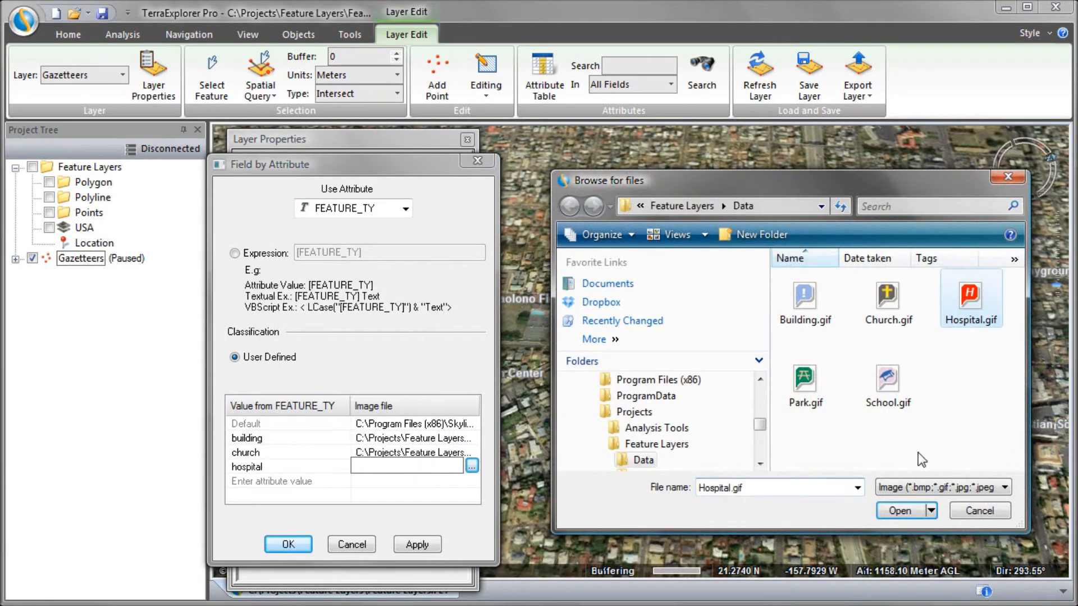
left_click(900, 510)
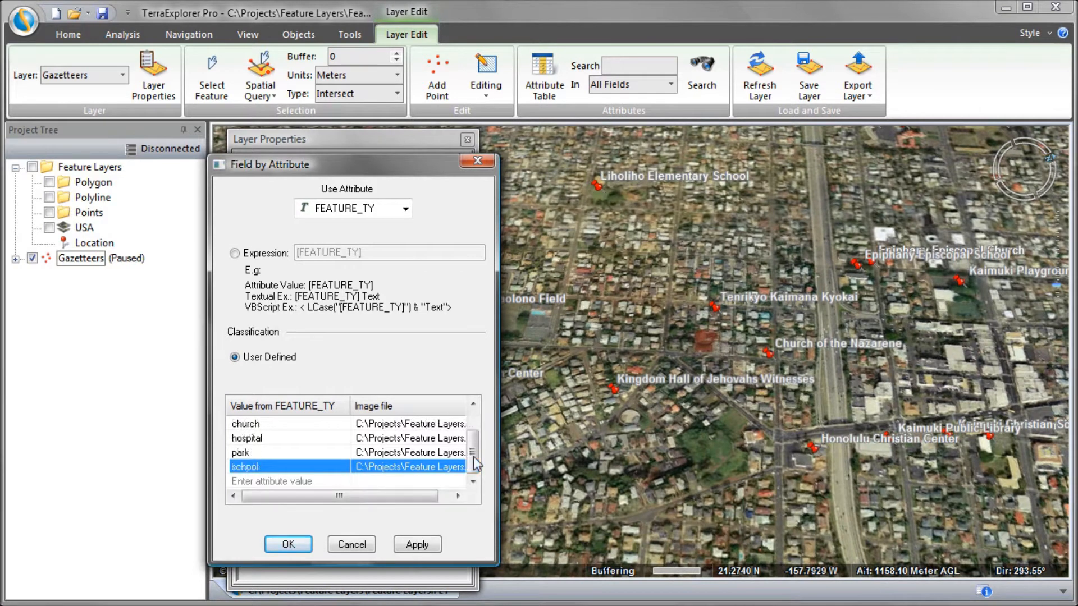
left_click(300, 543)
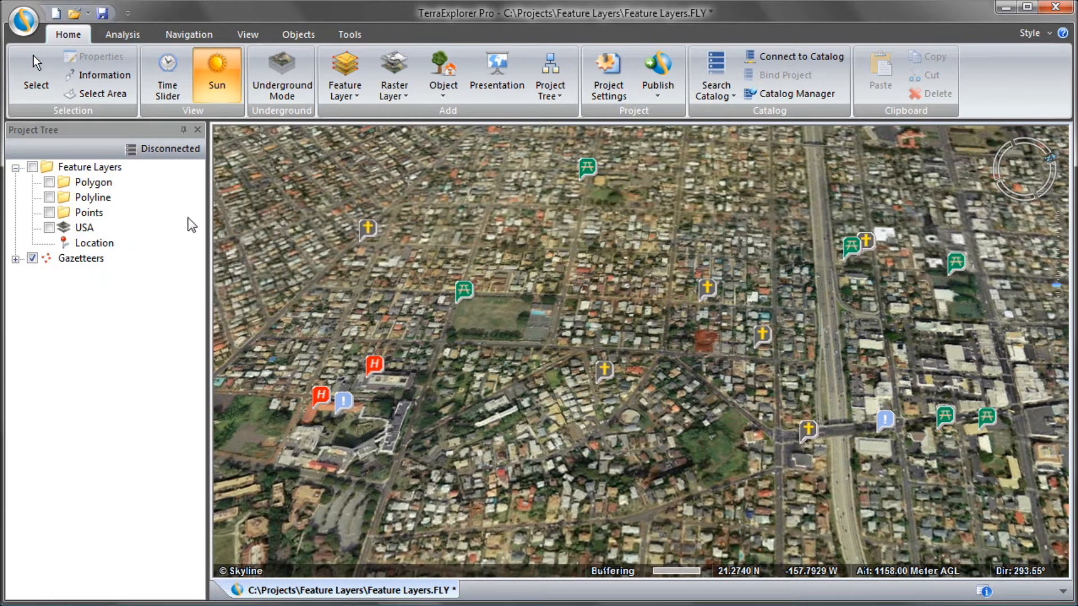
Load the Buildings polygon shapefile as a new feature layer with predefined visibility for City
left_click(343, 92)
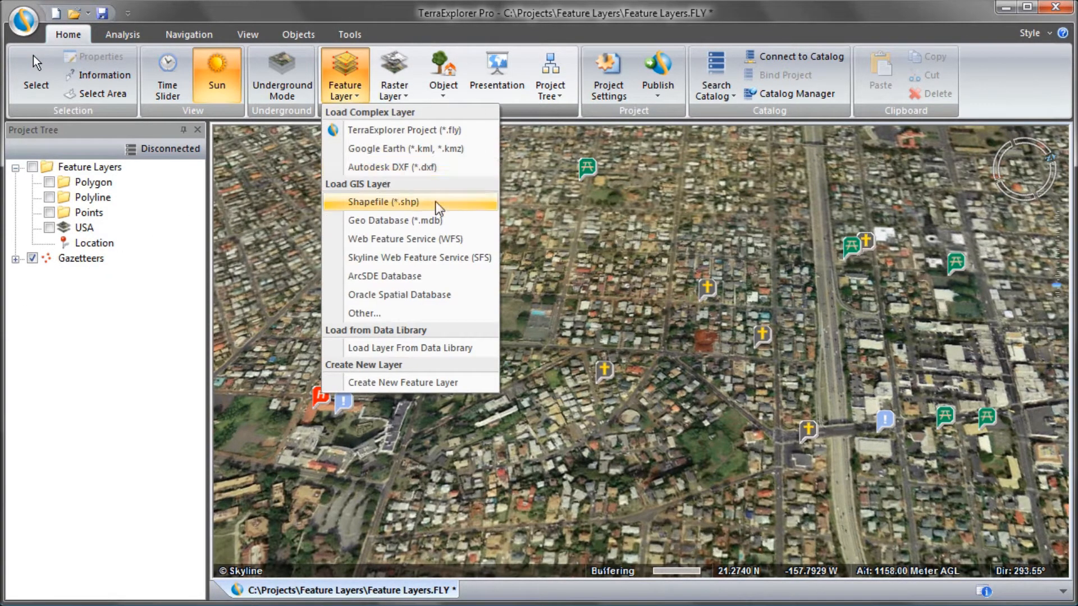
left_click(465, 203)
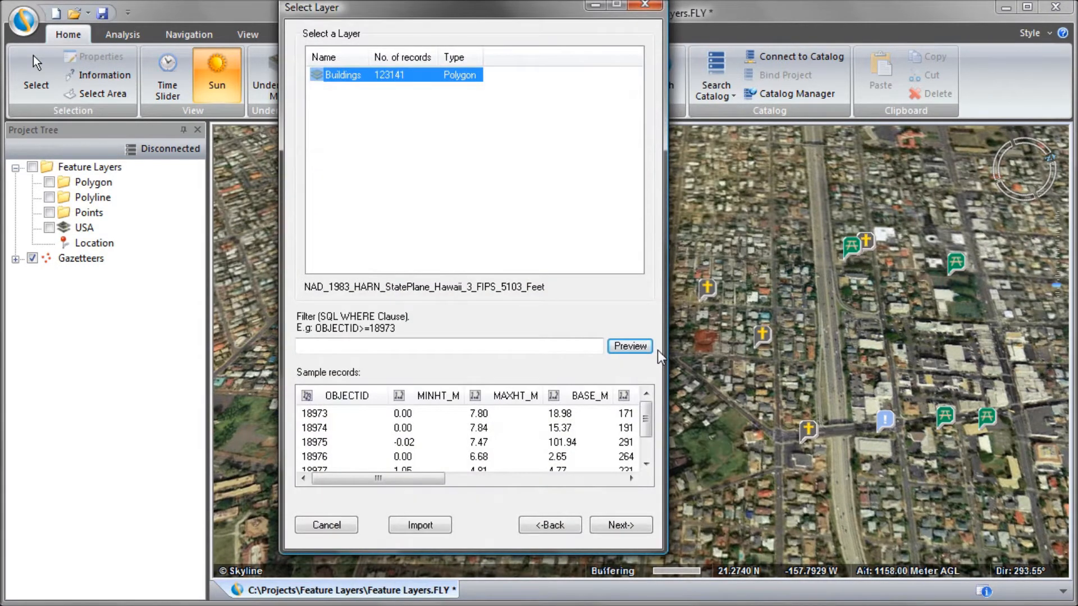
left_click(636, 523)
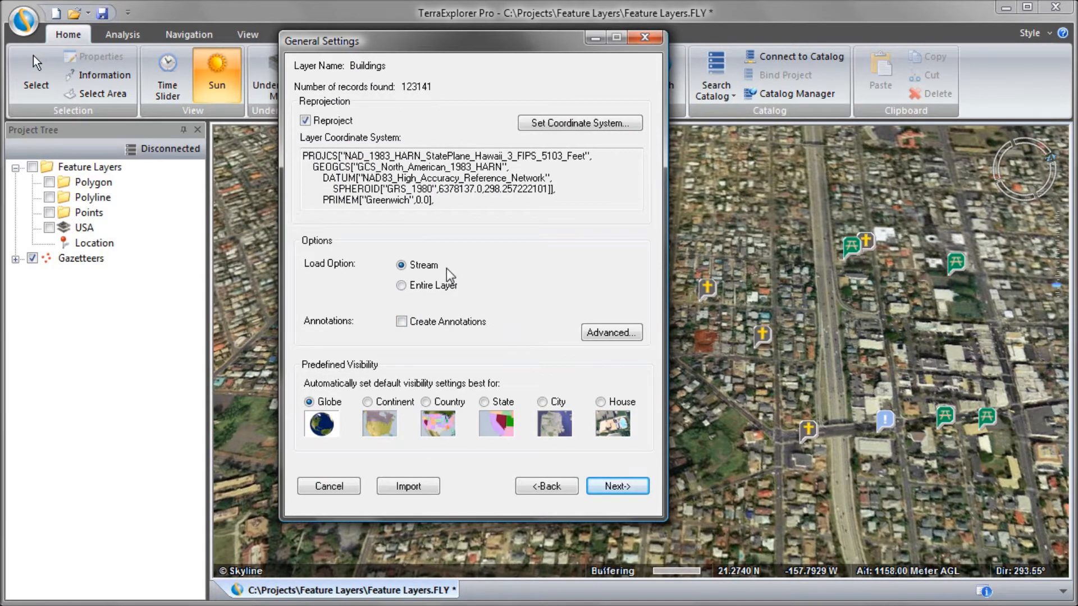
left_click(542, 402)
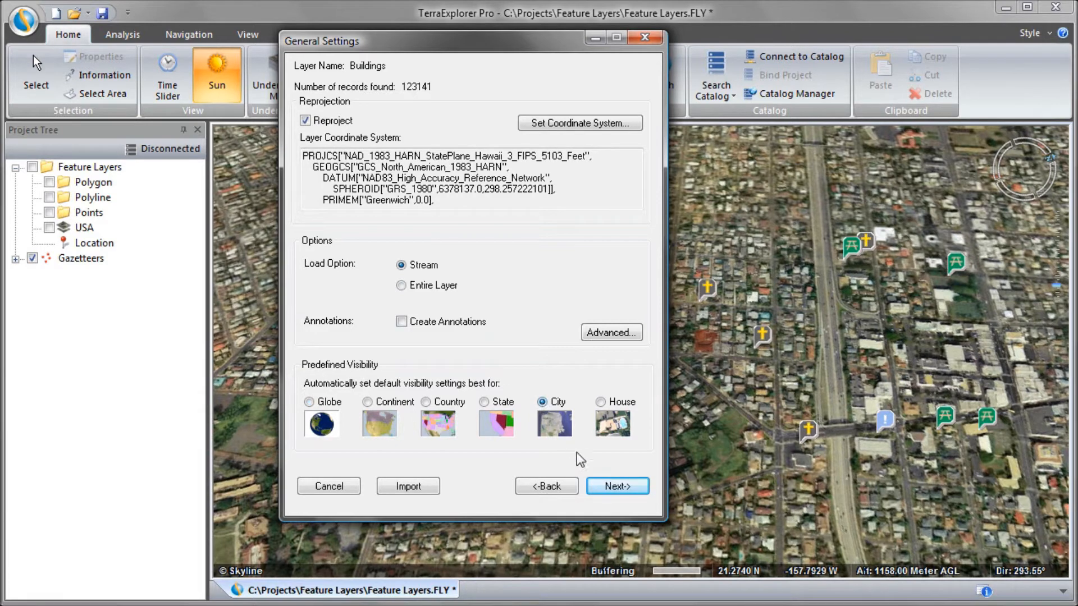
left_click(632, 486)
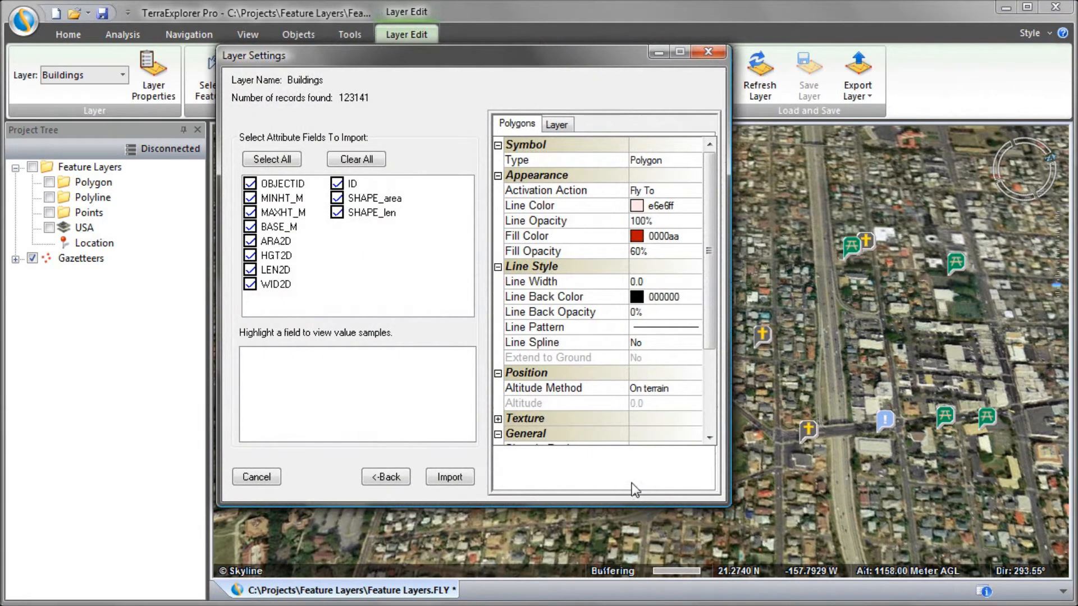
Set the symbol type of the Buildings layer's polygons to Building
left_click(691, 163)
left_click(696, 162)
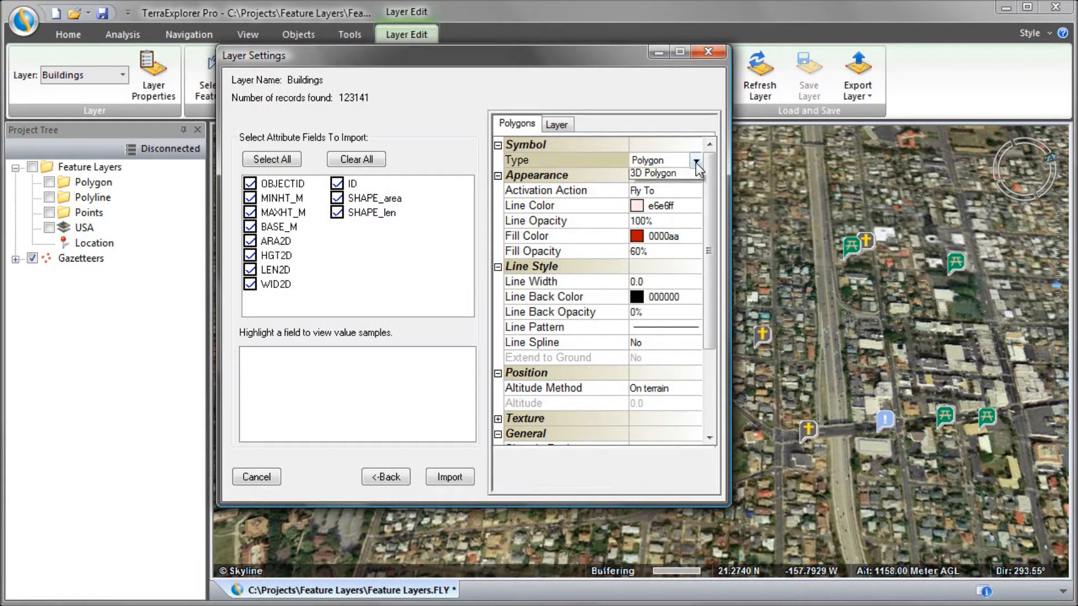
left_click(682, 186)
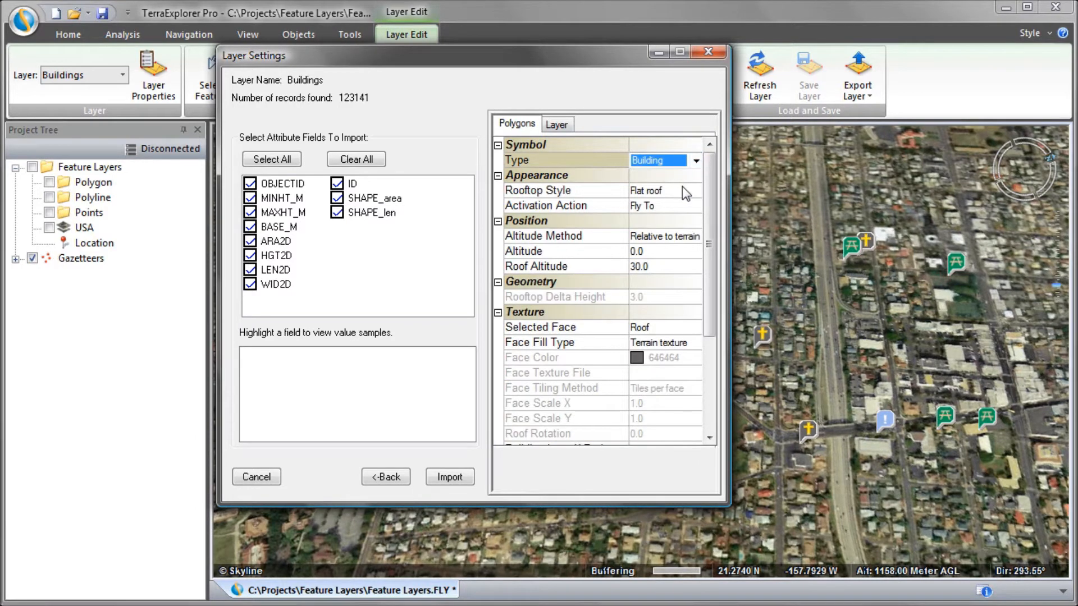
Base the buildings' roof altitude on the MAXHT_M attribute
left_click(693, 267)
left_click(693, 267)
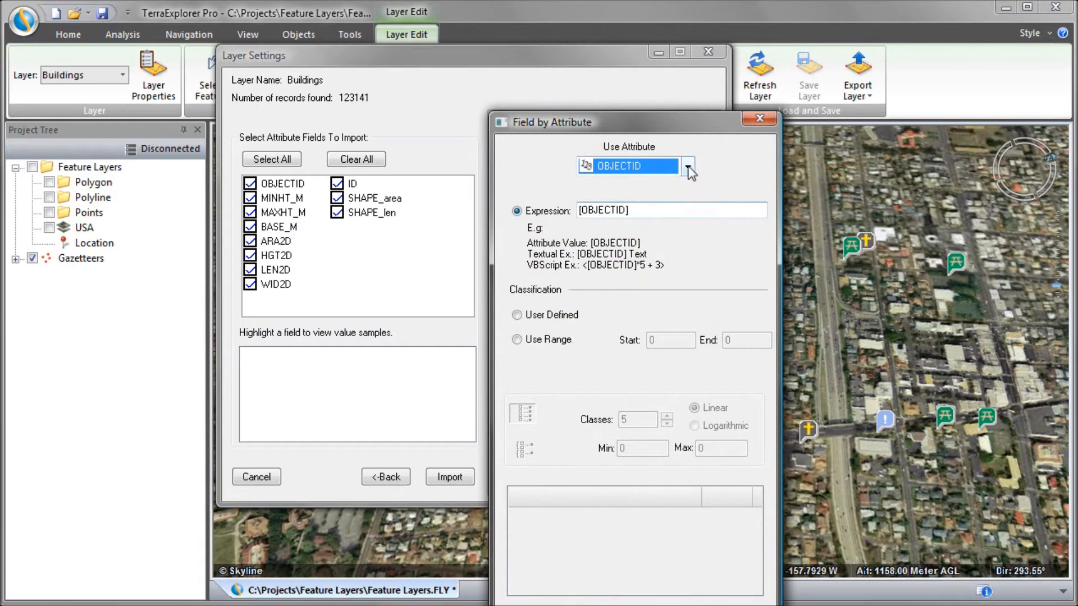
left_click(687, 166)
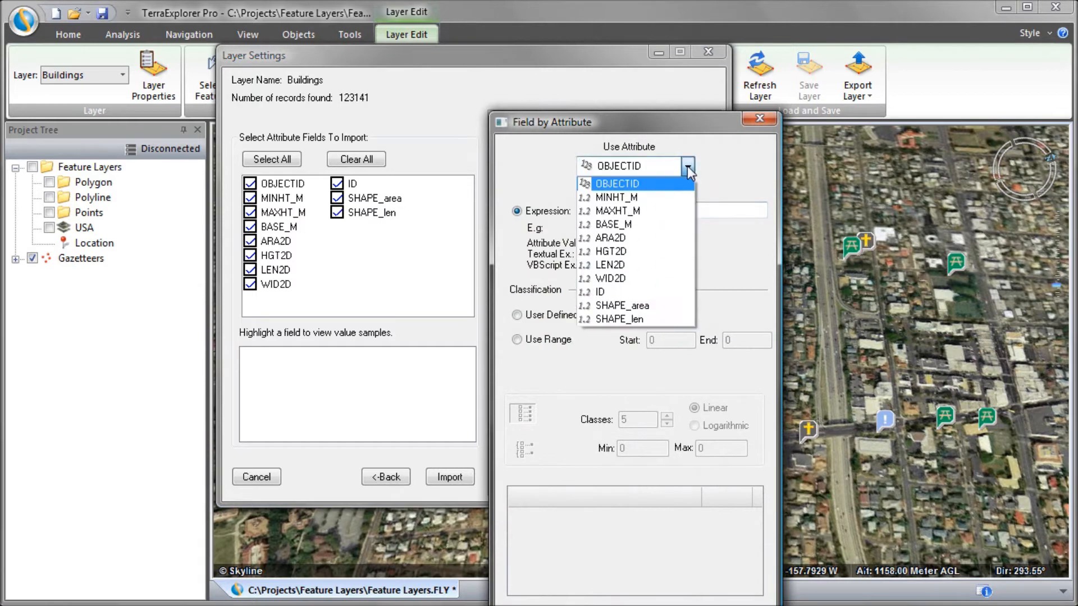
left_click(675, 211)
left_click_drag(704, 132, 744, 49)
left_click(619, 550)
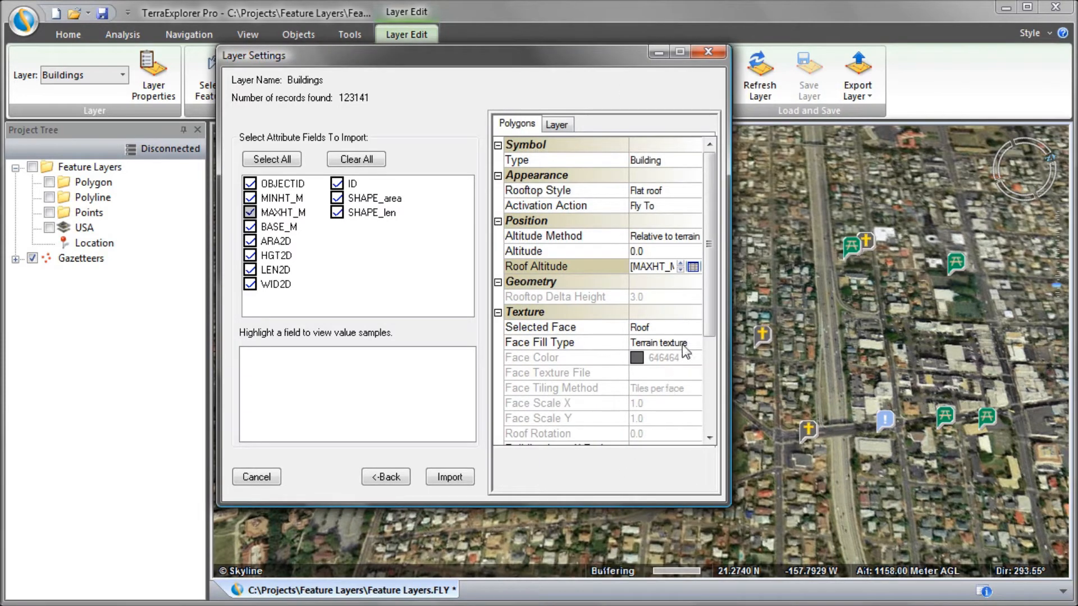
Base the face color of all building walls on the MAXHT_M attribute with the Default Palette classification
left_click(685, 328)
left_click(695, 328)
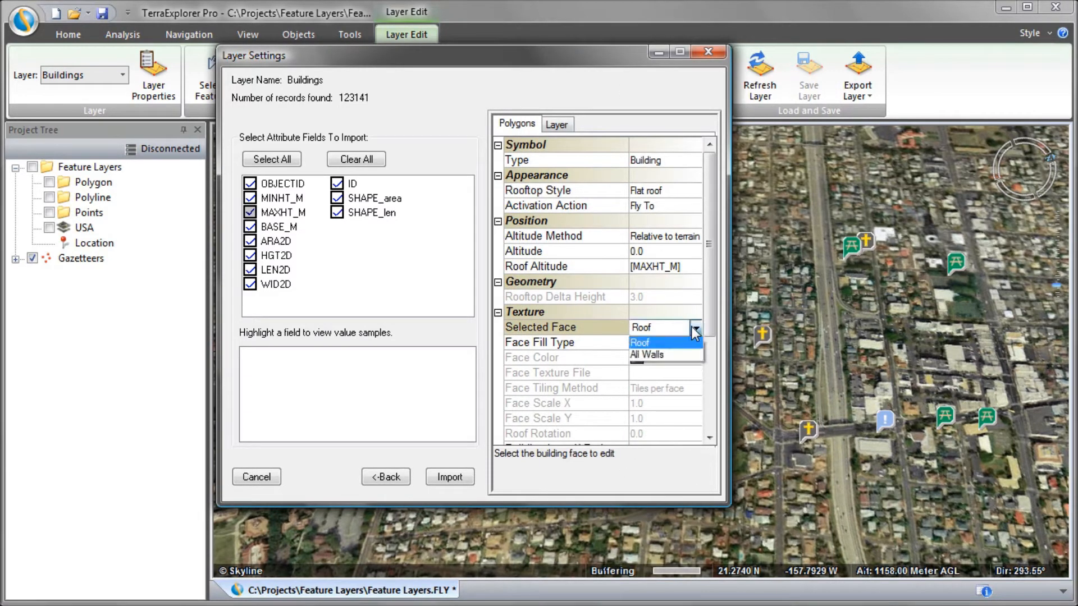
left_click(670, 352)
left_click(696, 364)
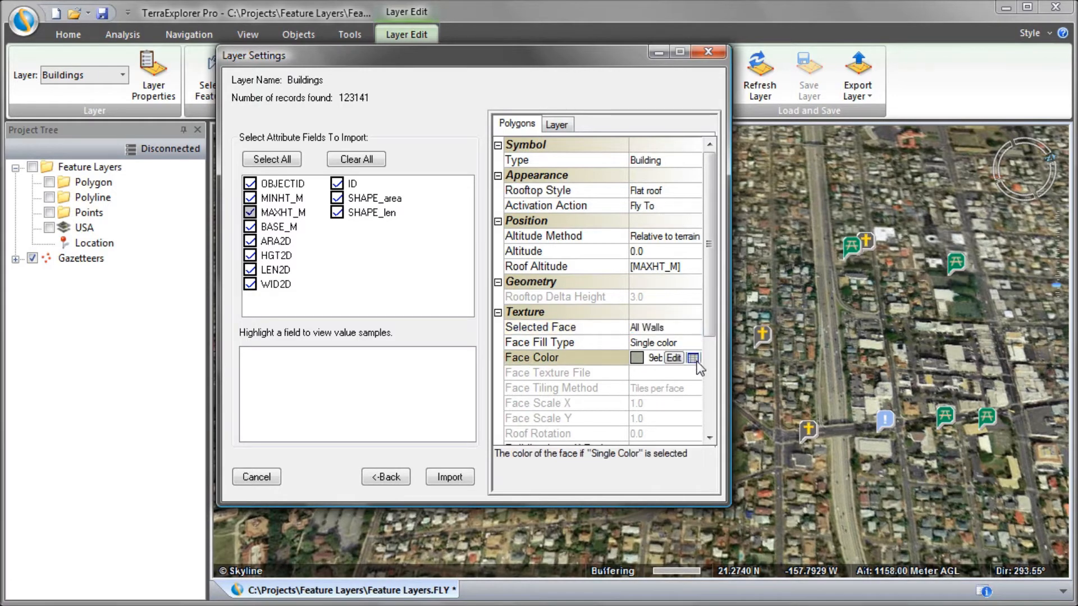
left_click(696, 360)
left_click_drag(678, 126, 732, 39)
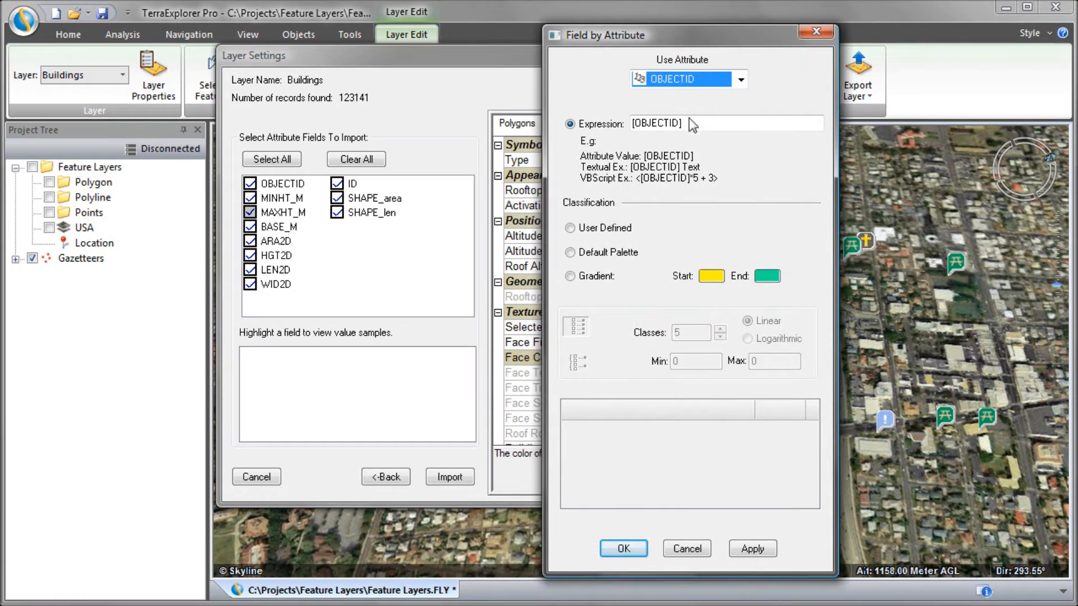
left_click(719, 78)
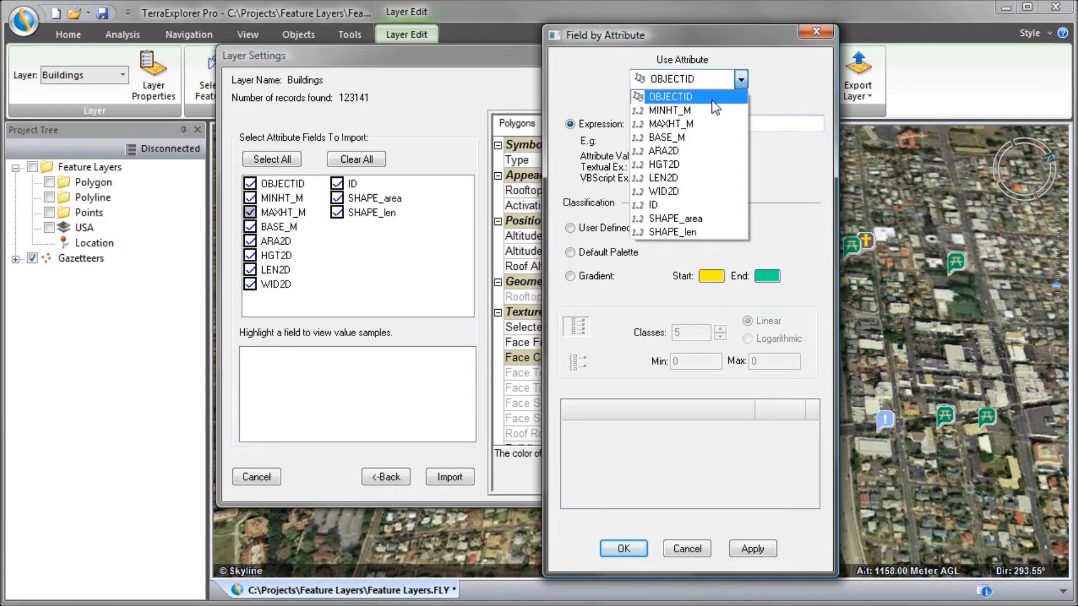
left_click(710, 124)
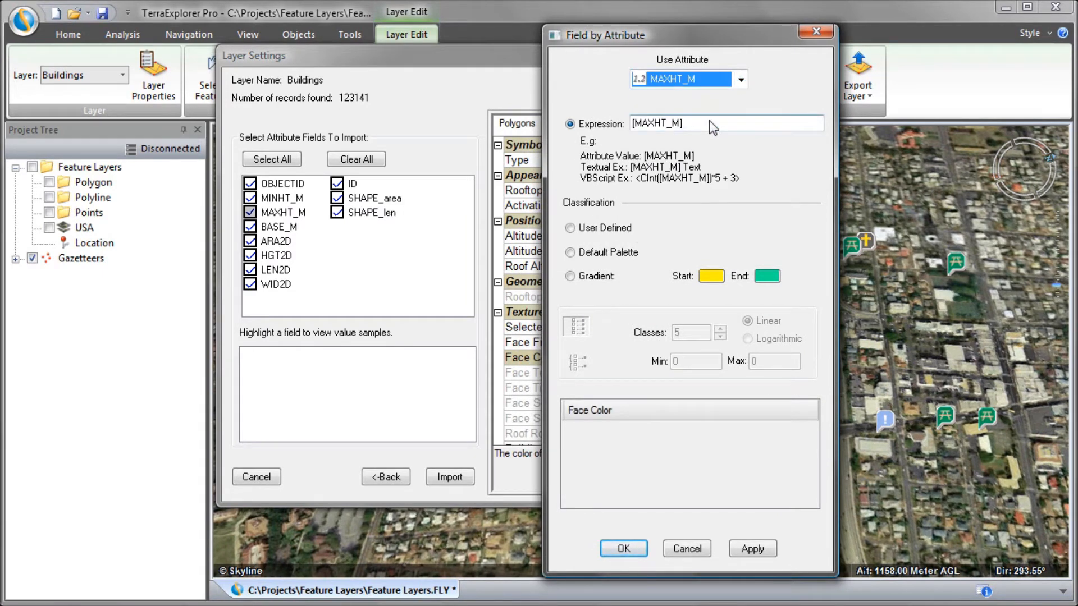
left_click(573, 253)
left_click(571, 253)
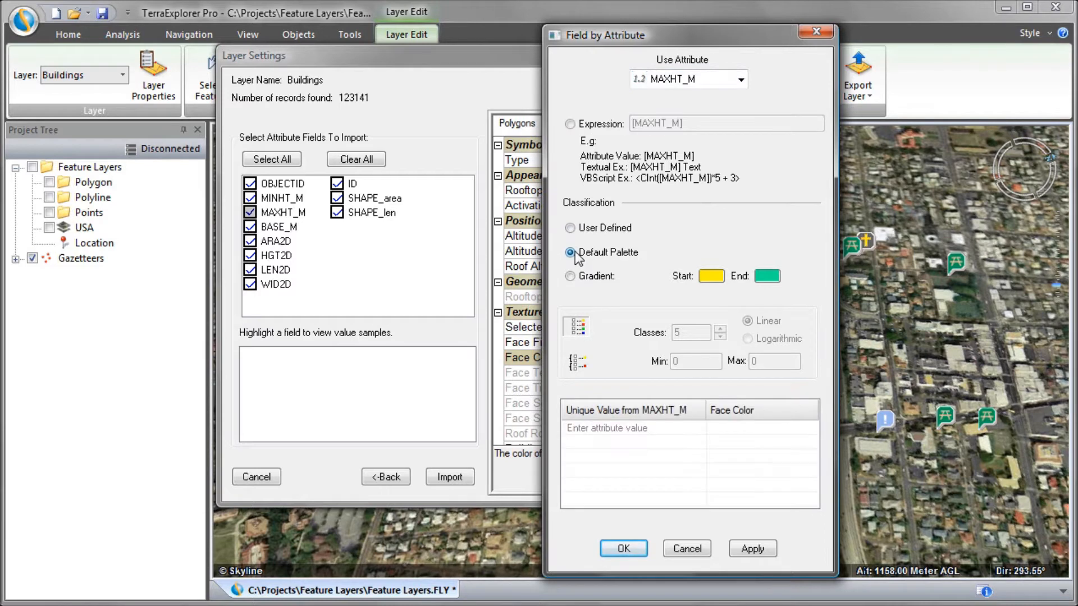
Classify the MAXHT_M wall colors by class breaks with a minimum of 2 and a maximum of 30
left_click(582, 363)
left_click_drag(695, 363, 631, 357)
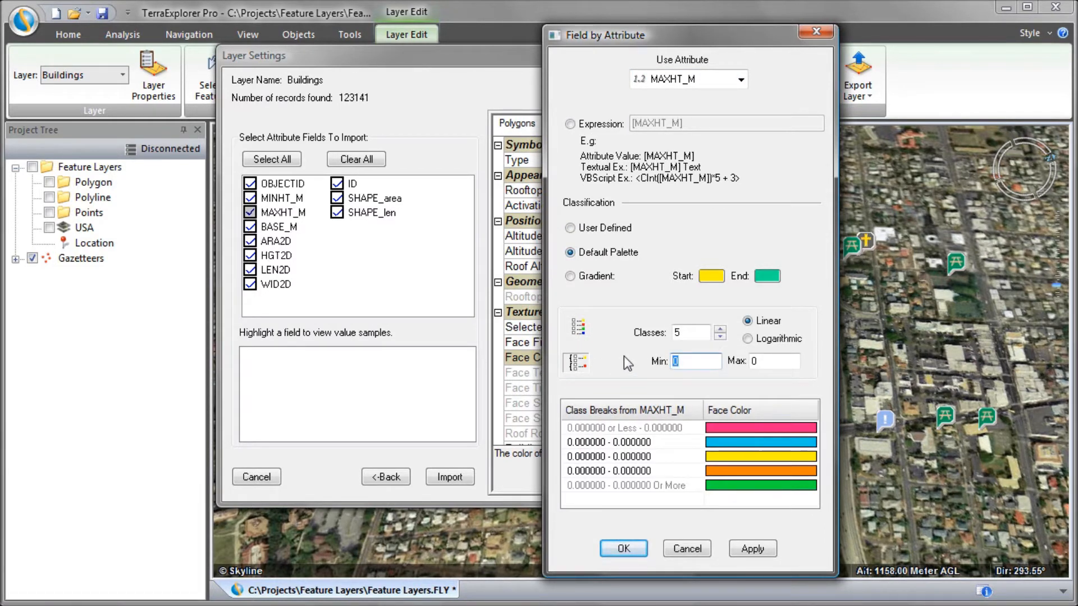
type("2")
left_click_drag(778, 368, 702, 371)
type("30")
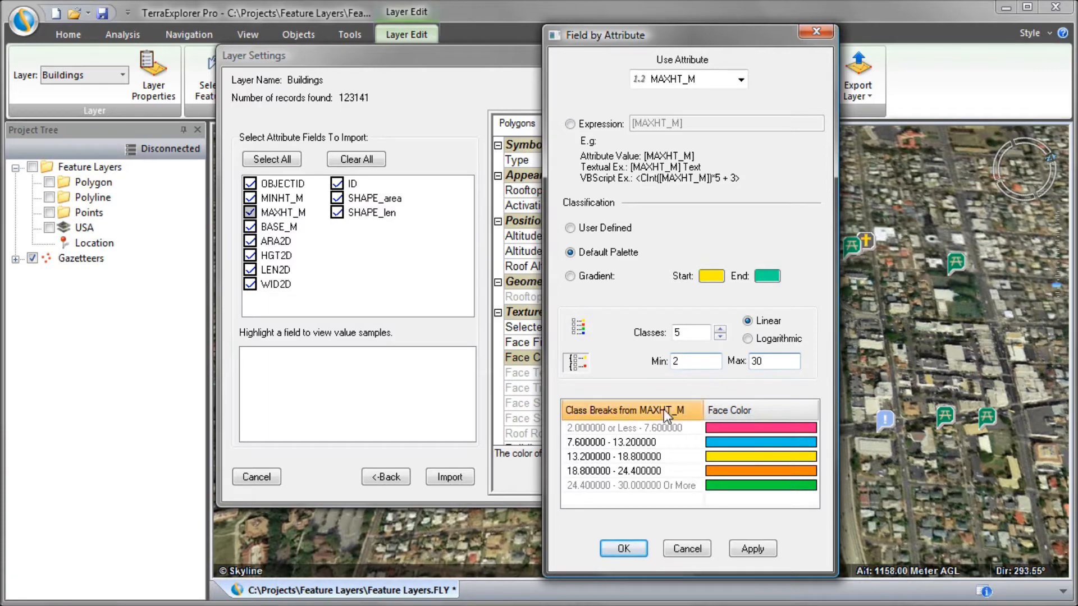
Accept the wall color classification, import the Buildings layer, and fly to the Location viewpoint
left_click(624, 548)
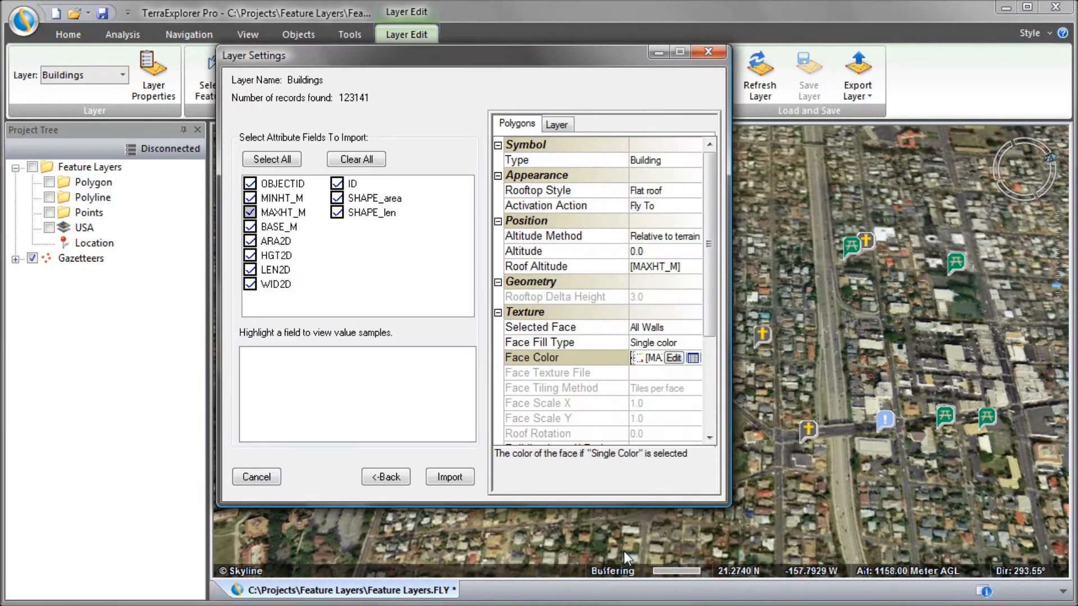
left_click(450, 477)
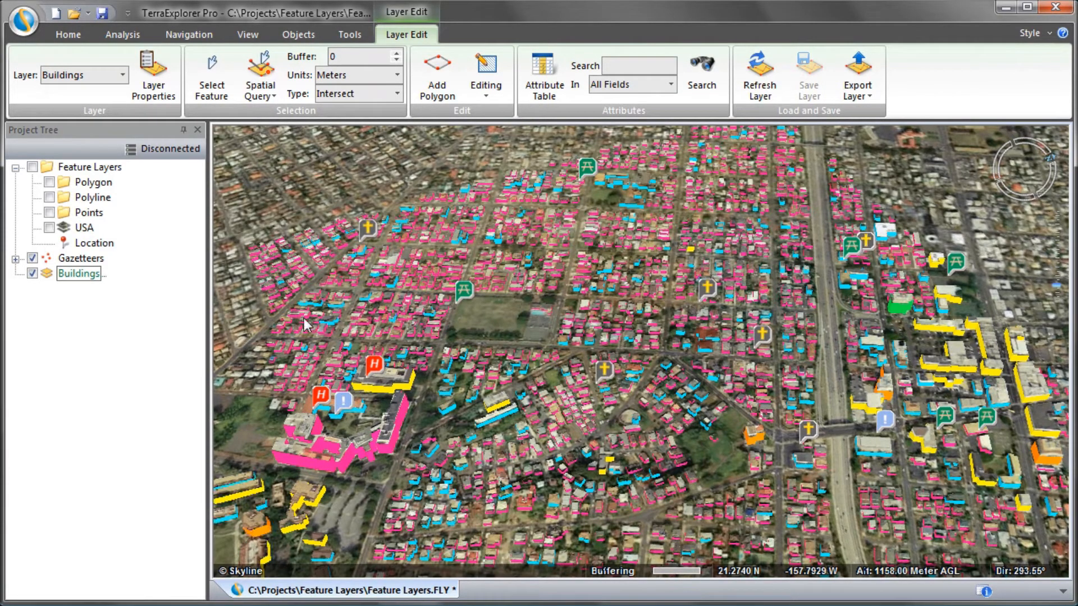
double_click(87, 243)
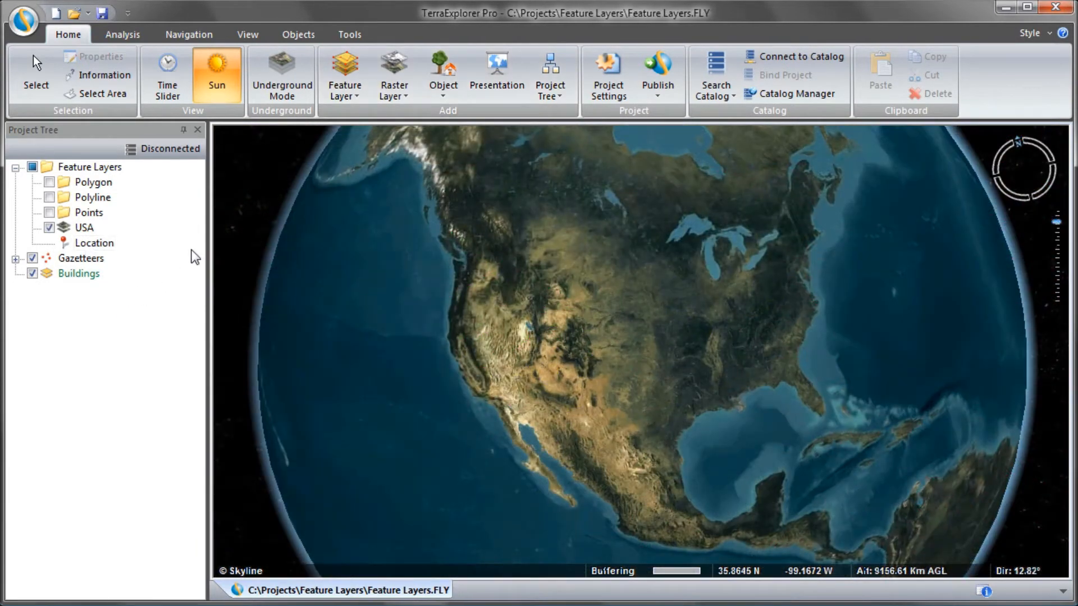
Load the Google Earth file Countries.kmz from the Data folder as a feature layer
left_click(344, 90)
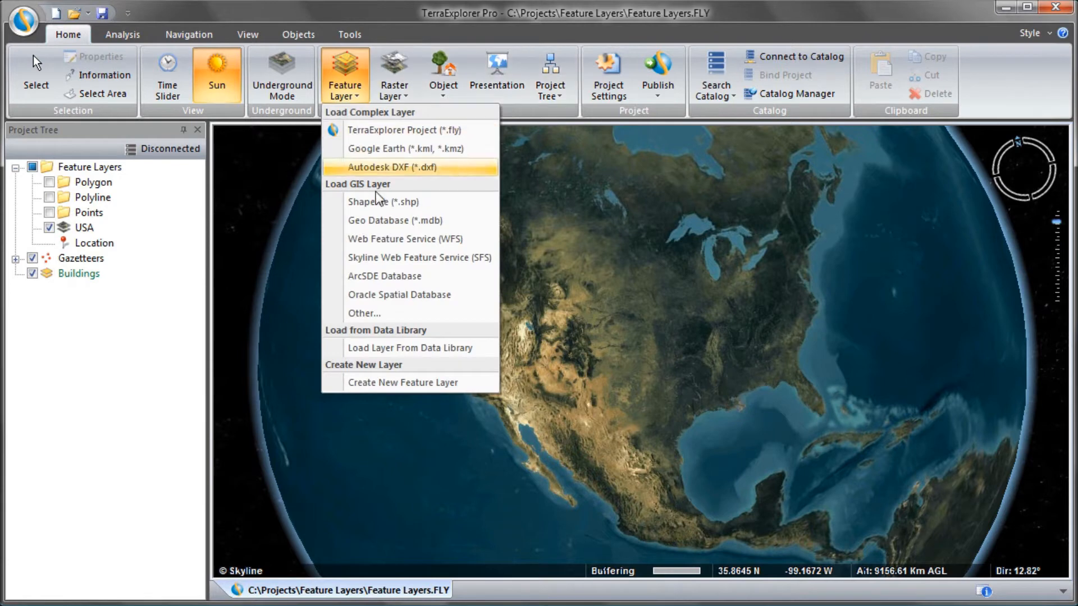
left_click(418, 313)
left_click(530, 371)
left_click(530, 370)
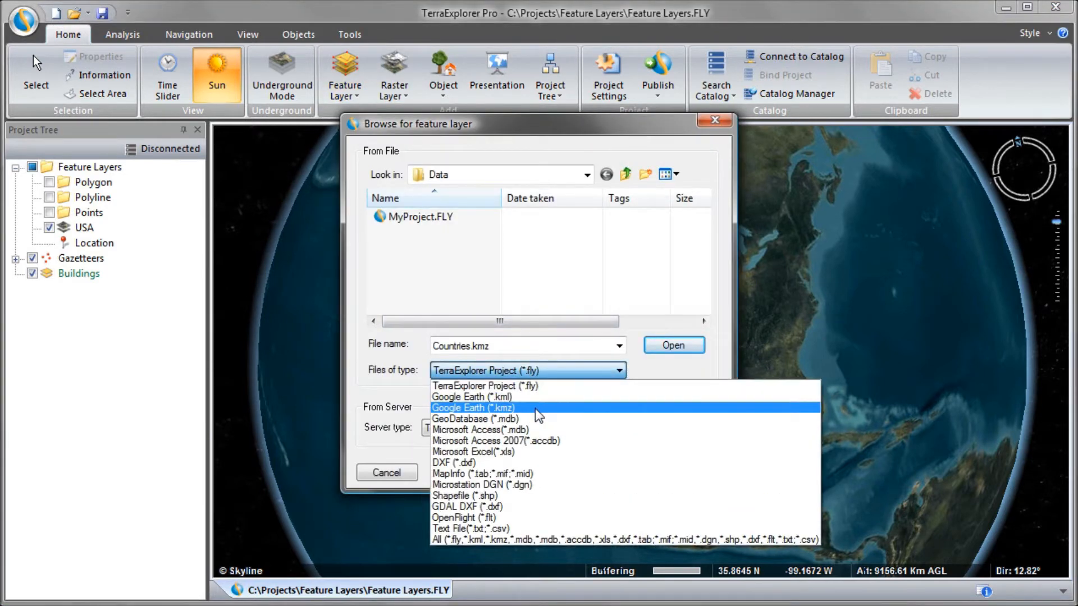
left_click(530, 399)
left_click(440, 220)
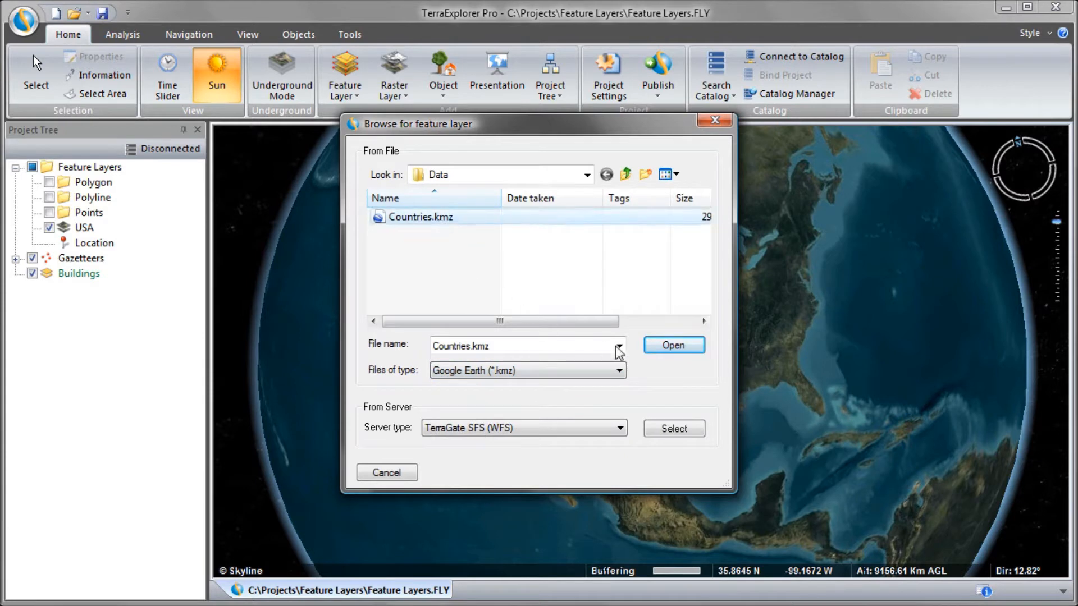
left_click(673, 345)
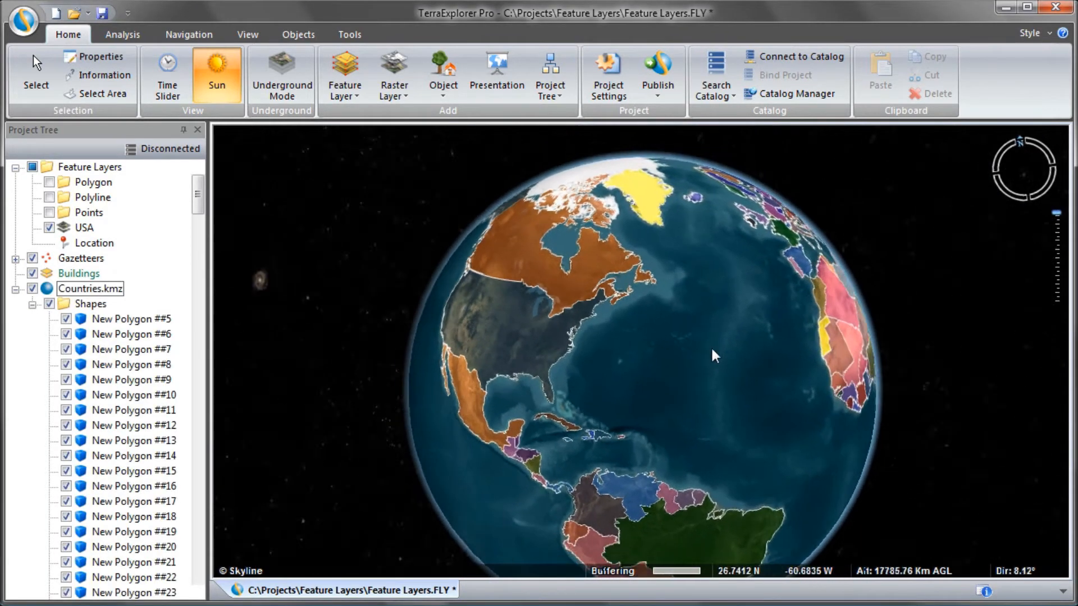
left_click_drag(736, 350, 589, 439)
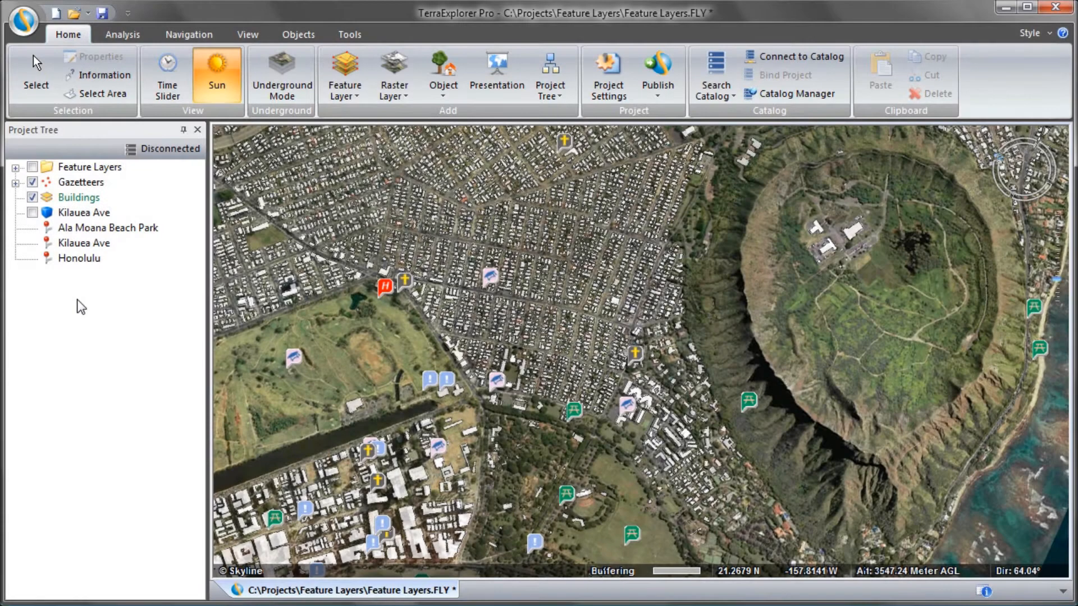
Fly to Ala Moana Beach Park and set that Gazetteers feature's FEATURE_TY attribute to park
double_click(133, 229)
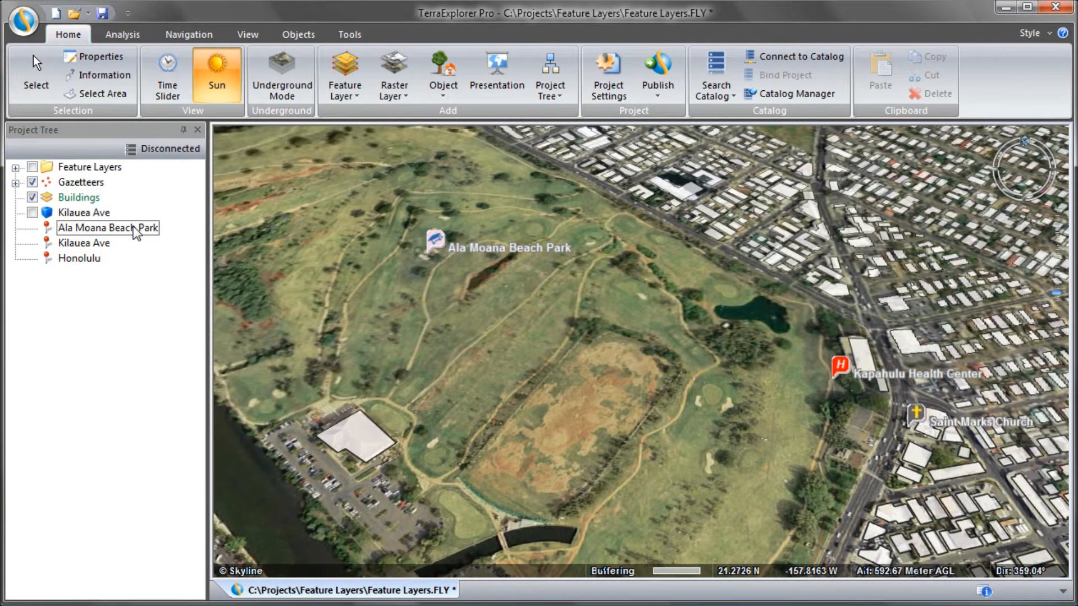
left_click(87, 183)
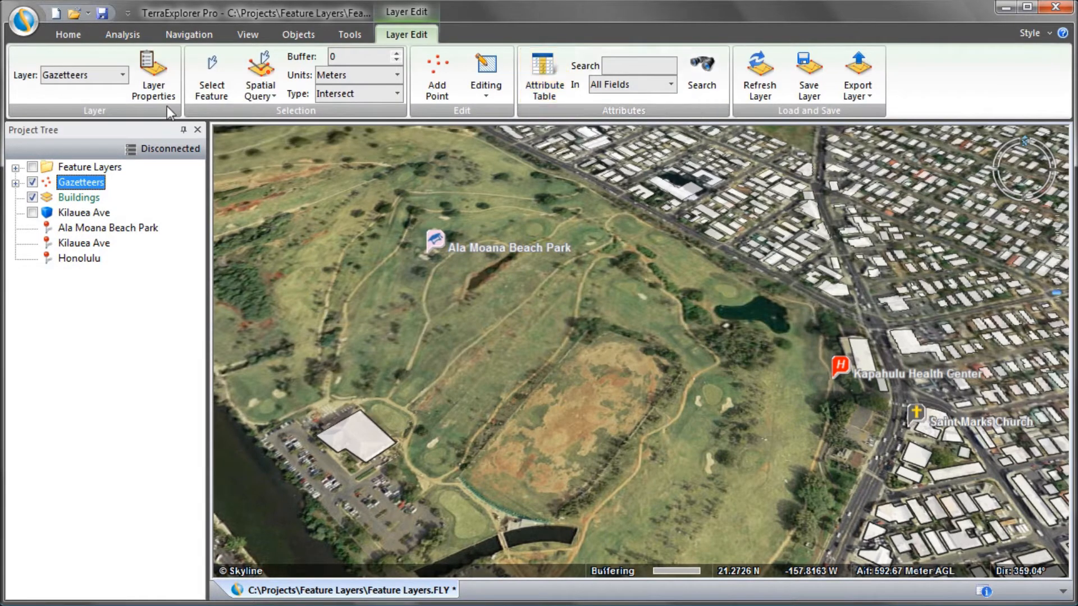
left_click(207, 73)
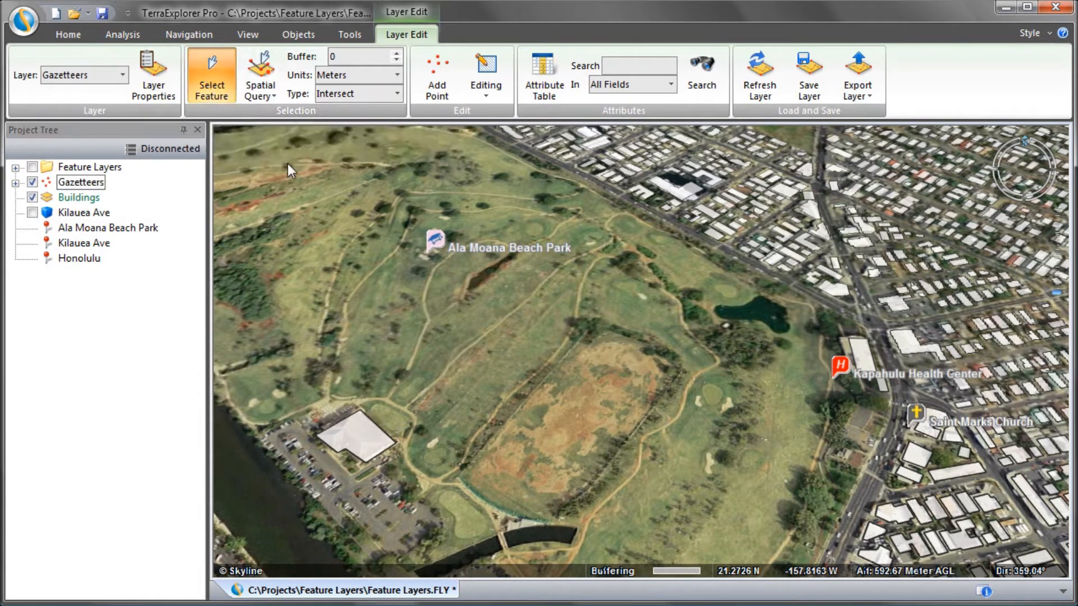
left_click(432, 240)
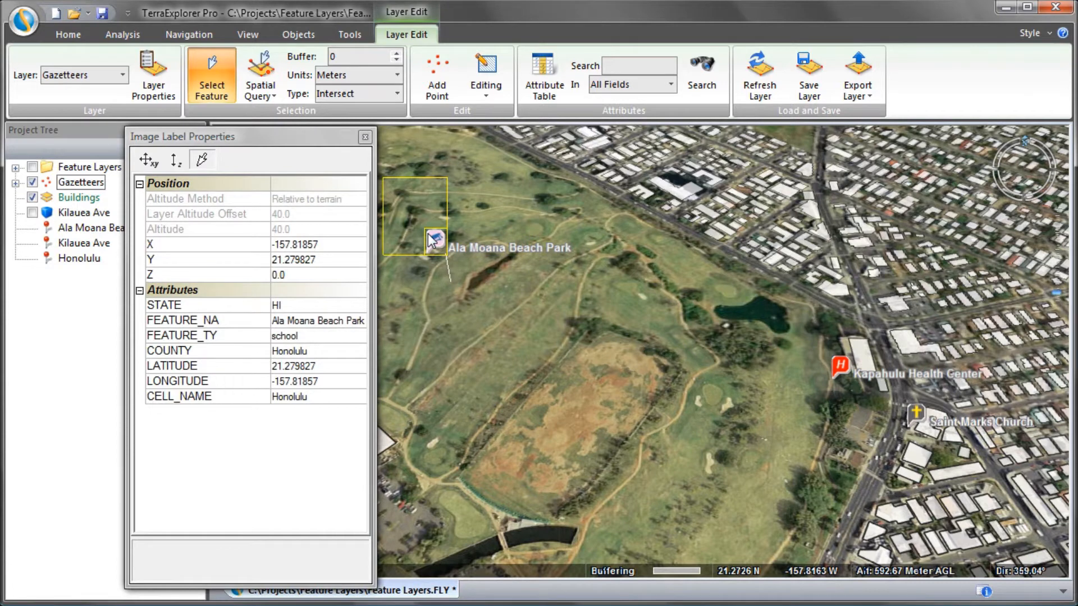
left_click(336, 336)
type("park")
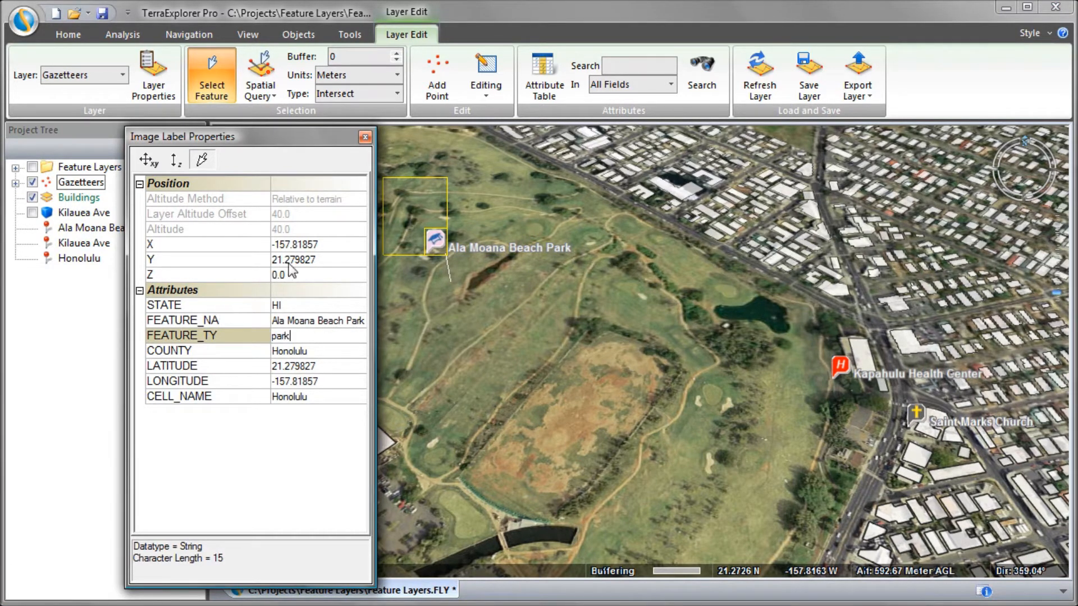
left_click(365, 137)
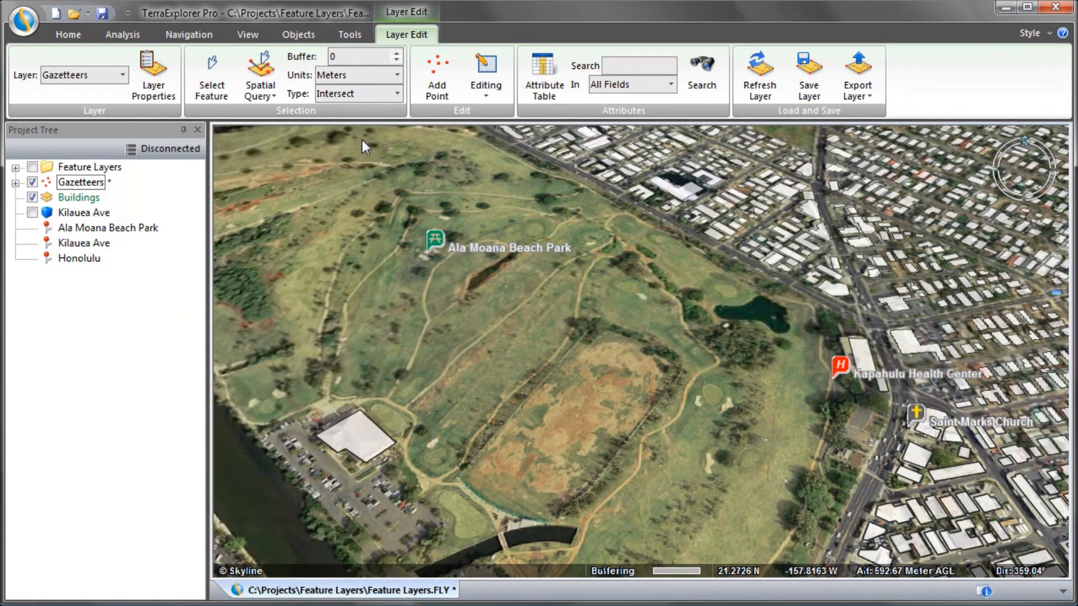
Select the Ala Moana Beach Park, Kapahulu Health Center and Saint Marks Church features together and view their attribute table
left_click(216, 84)
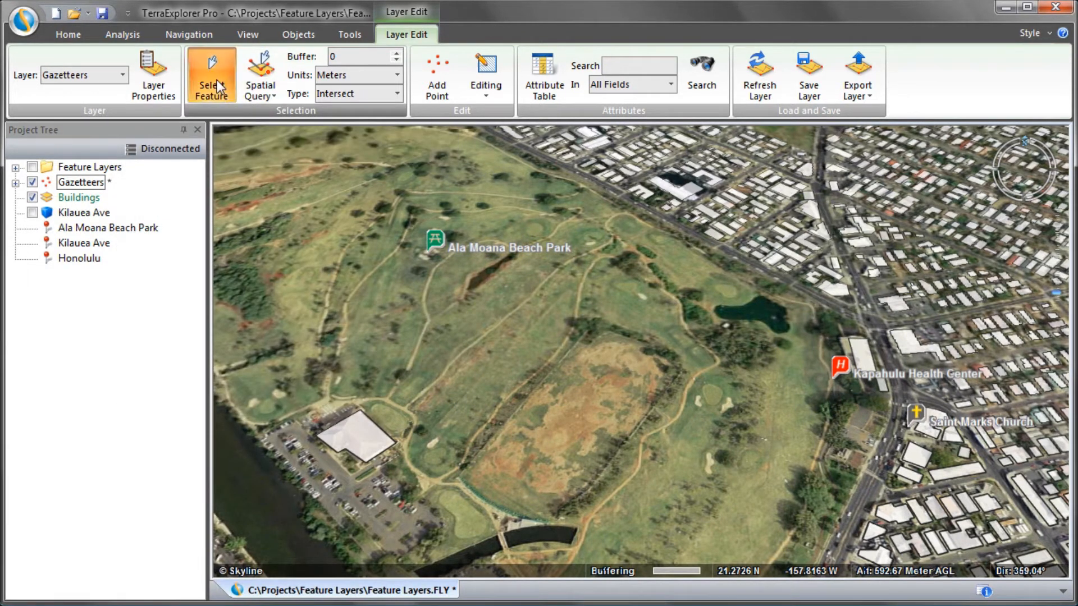
left_click(433, 243)
left_click(836, 370, "ctrl")
left_click(913, 415, "ctrl")
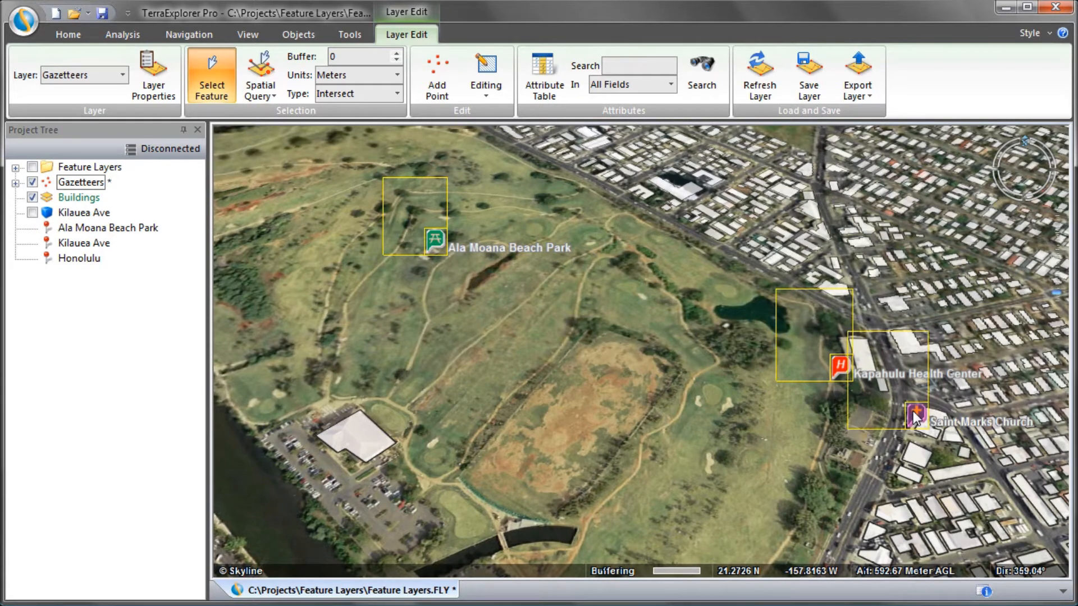
left_click(482, 93)
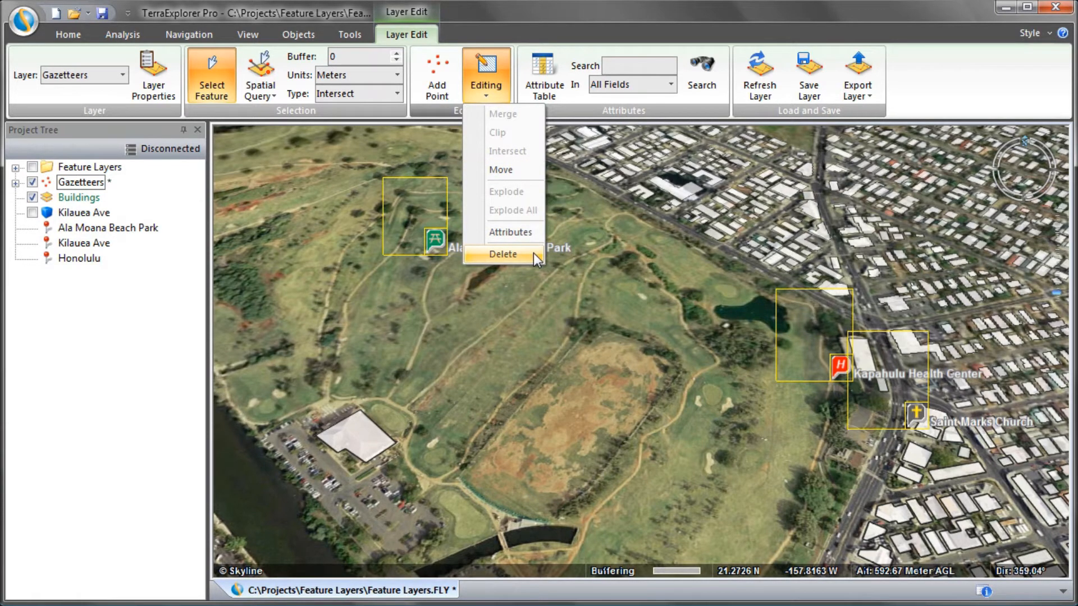
left_click(529, 233)
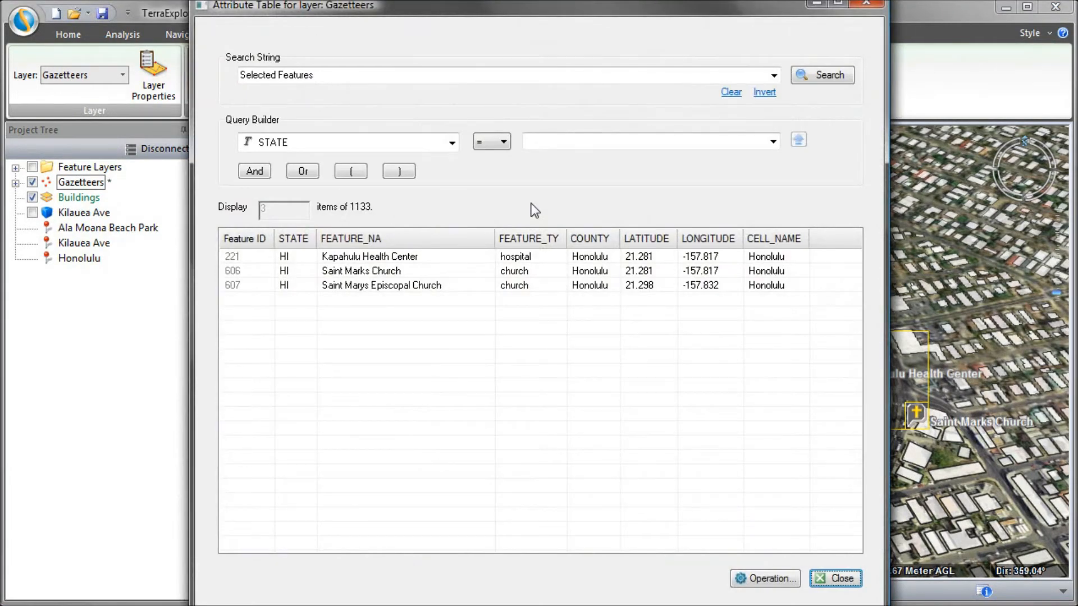
left_click(829, 578)
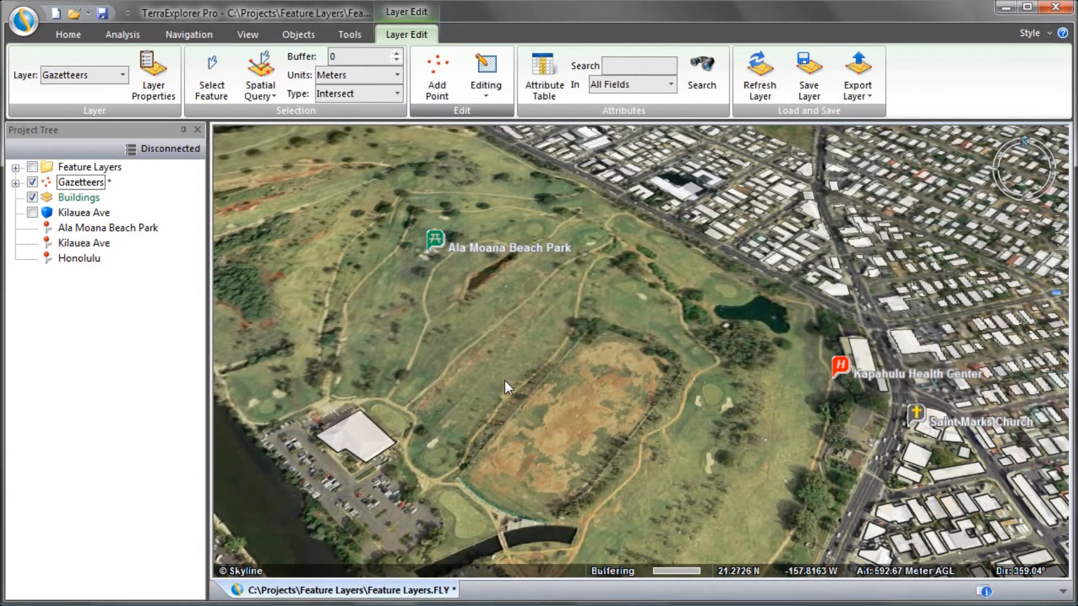
Fly to Kilauea Ave and query the Buildings layer with a four-cornered area along the streets around the large shopping complex
double_click(105, 244)
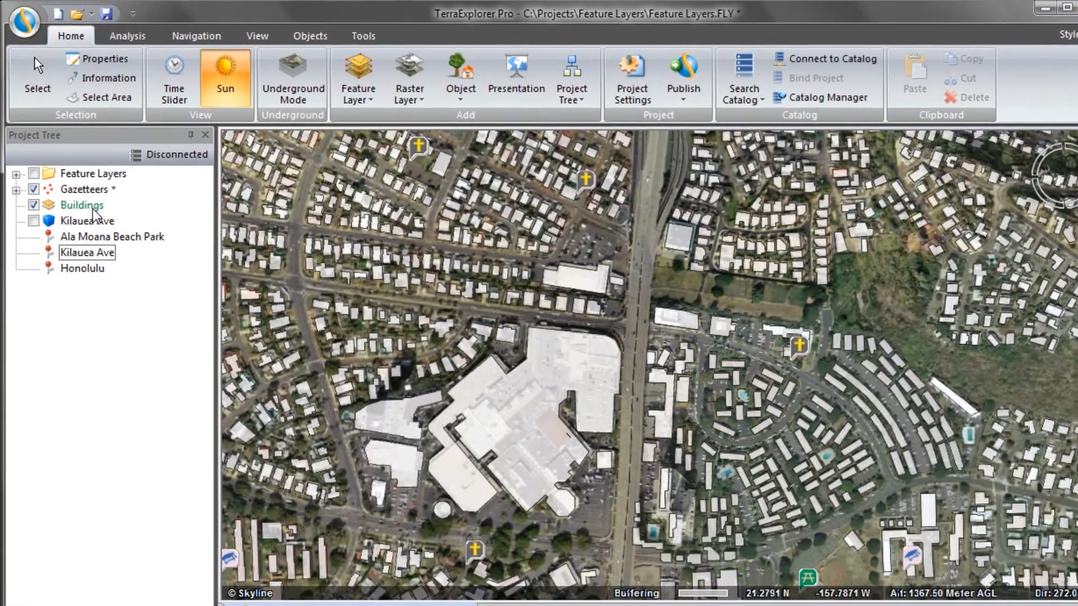
left_click(84, 197)
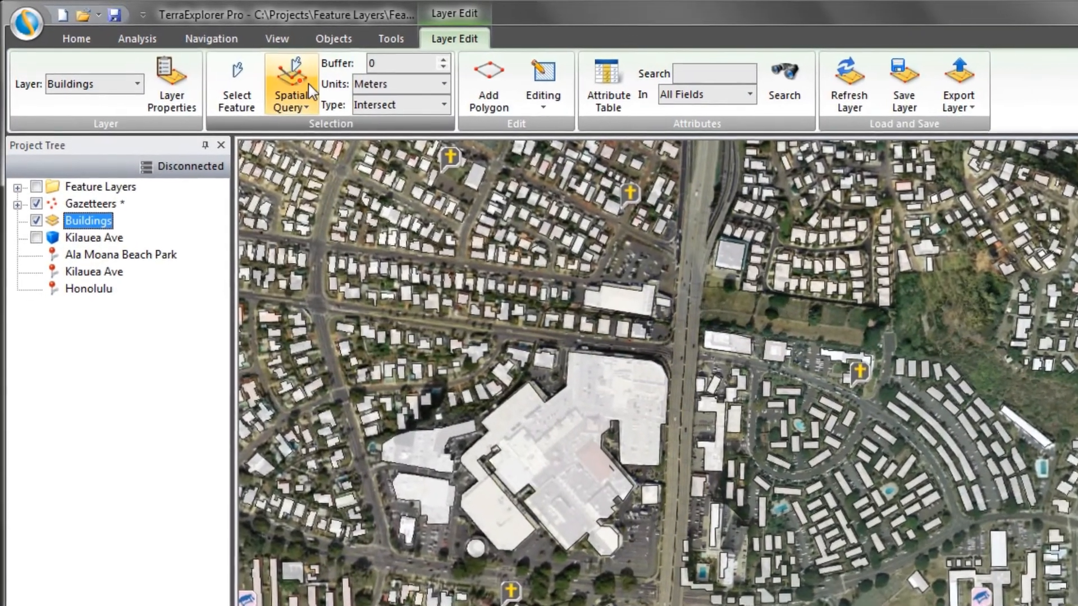
left_click(285, 85)
left_click(322, 158)
left_click(313, 301)
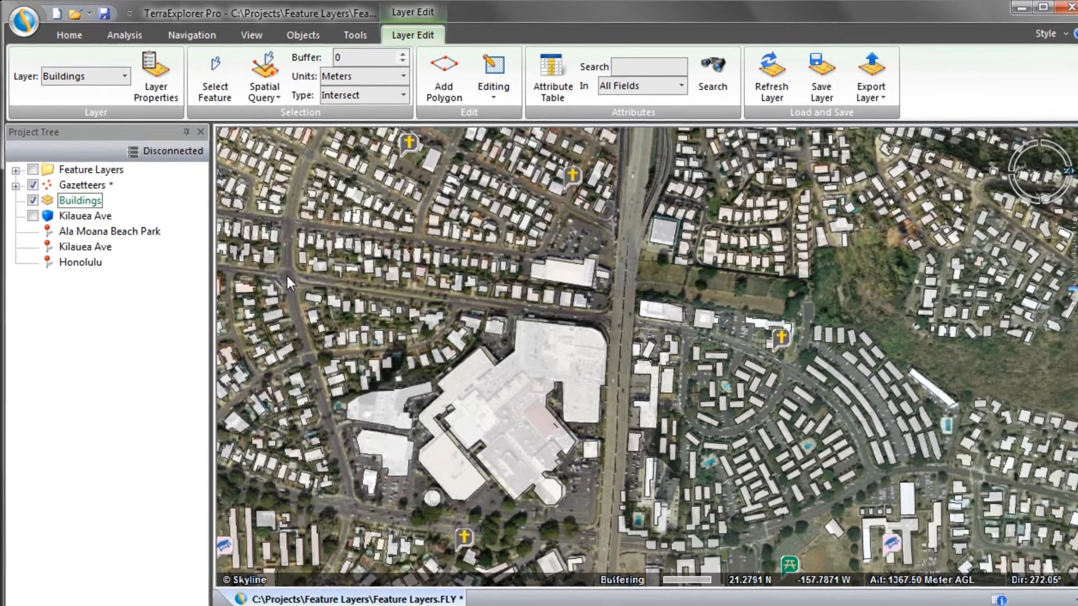
left_click(613, 315)
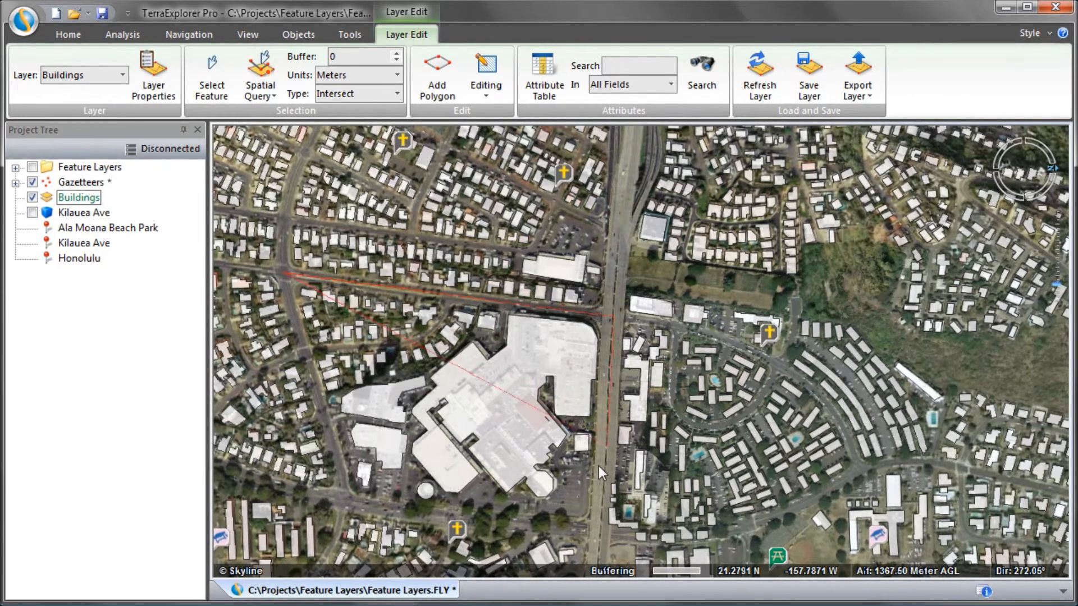
left_click(597, 528)
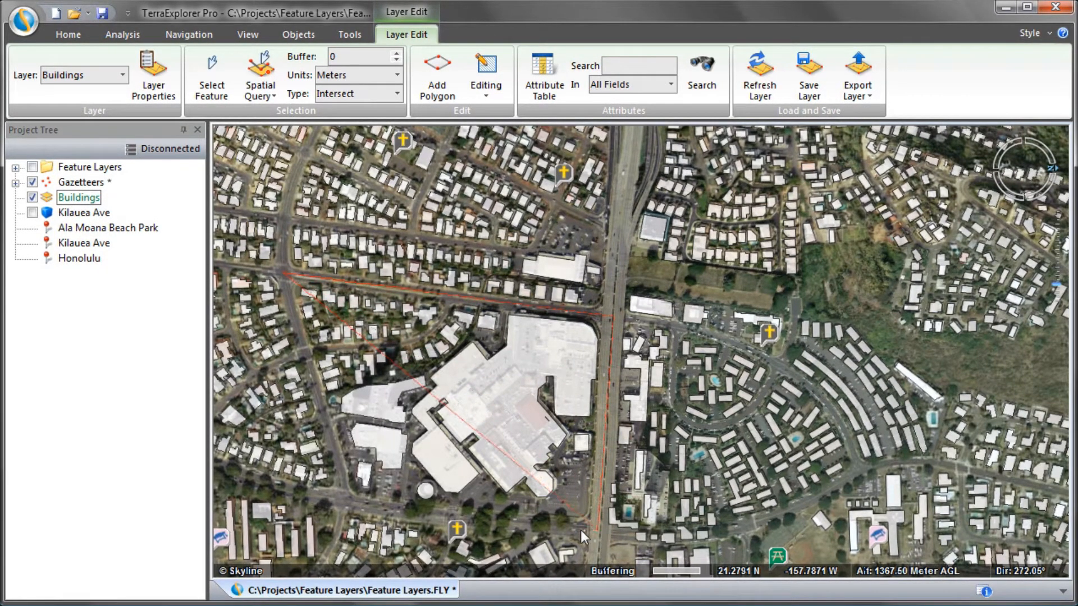
right_click(338, 497)
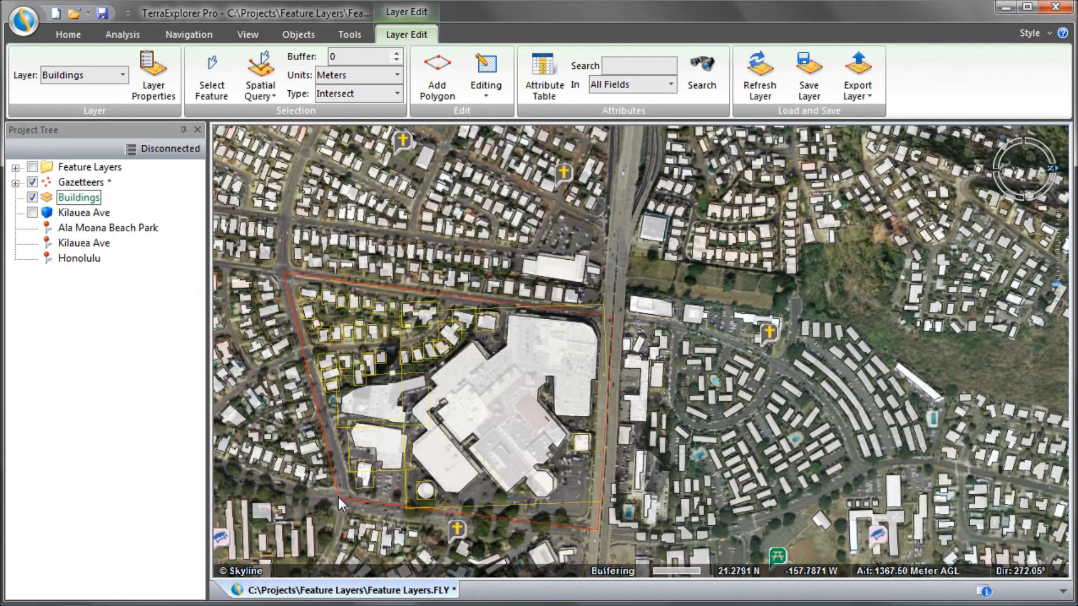
left_click(338, 497)
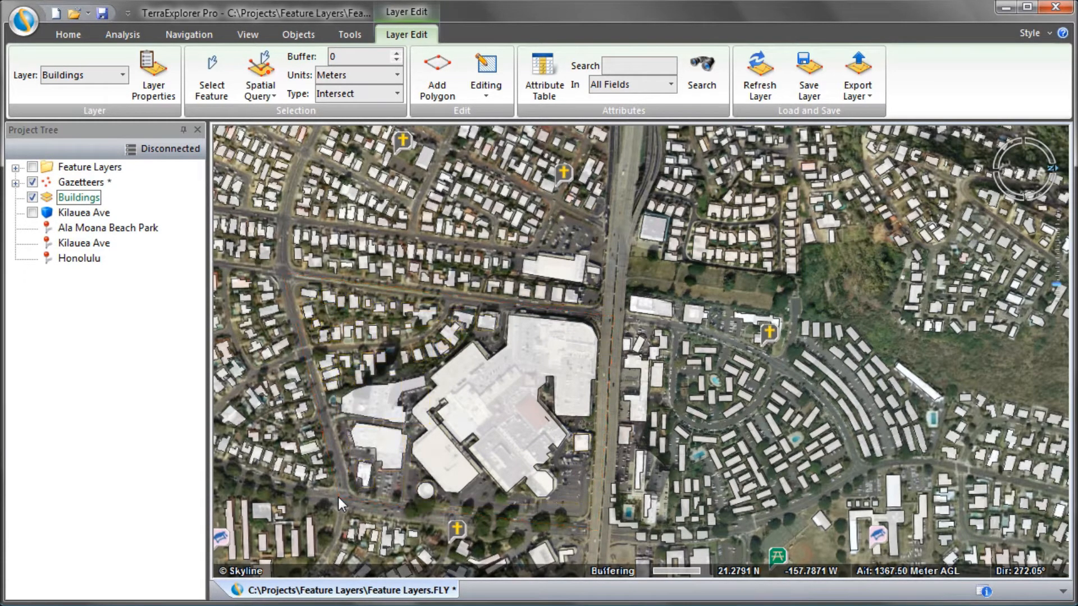
Query the Buildings layer with a line along the main avenue, using a 100-meter buffer
left_click(268, 98)
left_click(301, 174)
double_click(361, 56)
type("100")
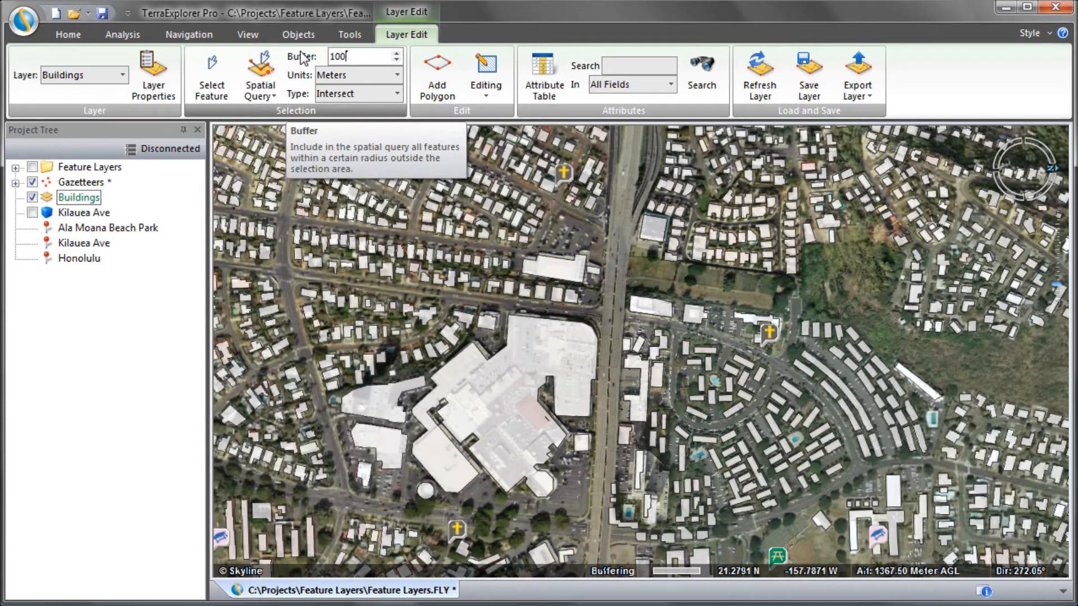
left_click(632, 148)
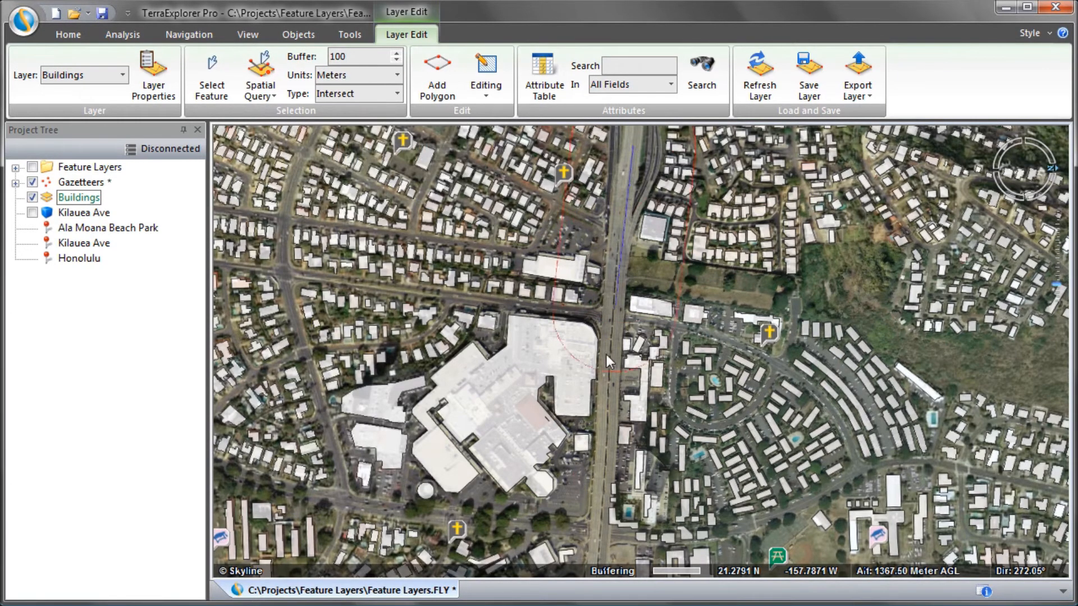
right_click(594, 524)
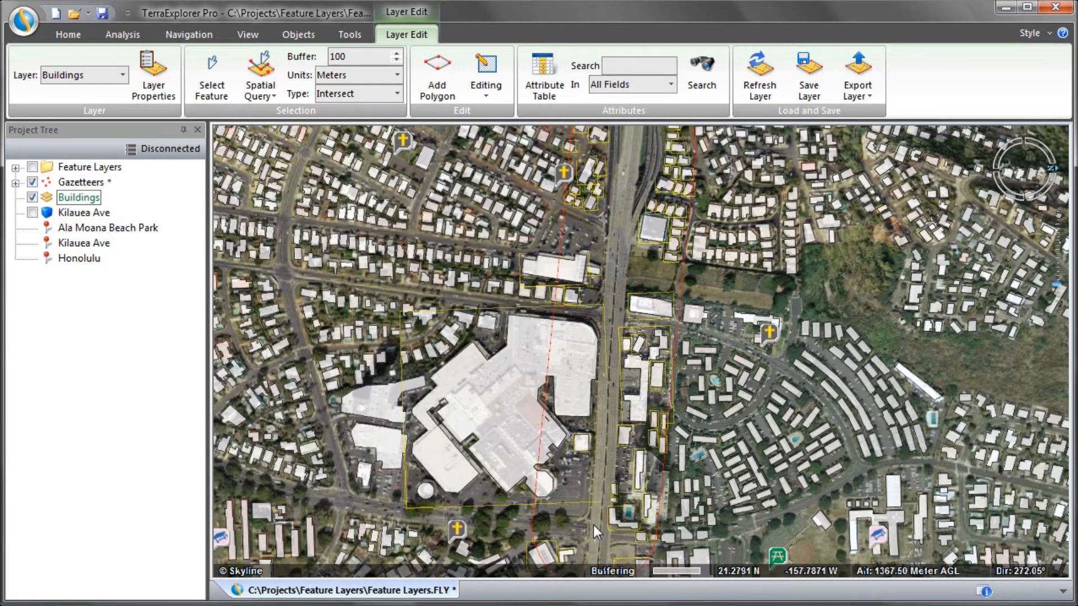
Switch the spatial query type to Completely Within and back to Intersect to compare the selected buildings
left_click(368, 91)
left_click(395, 134)
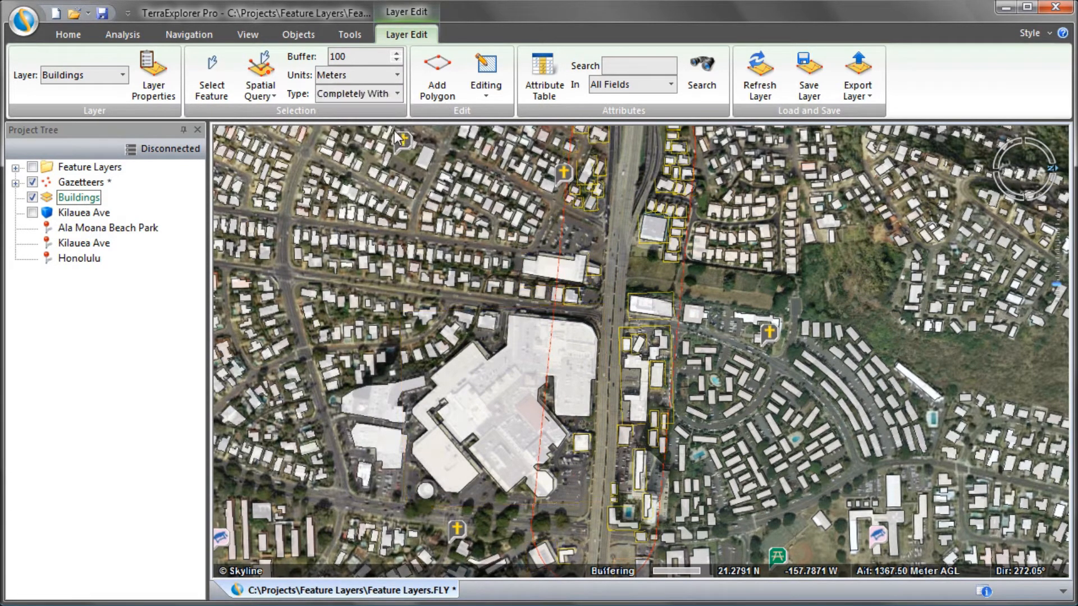
left_click(397, 93)
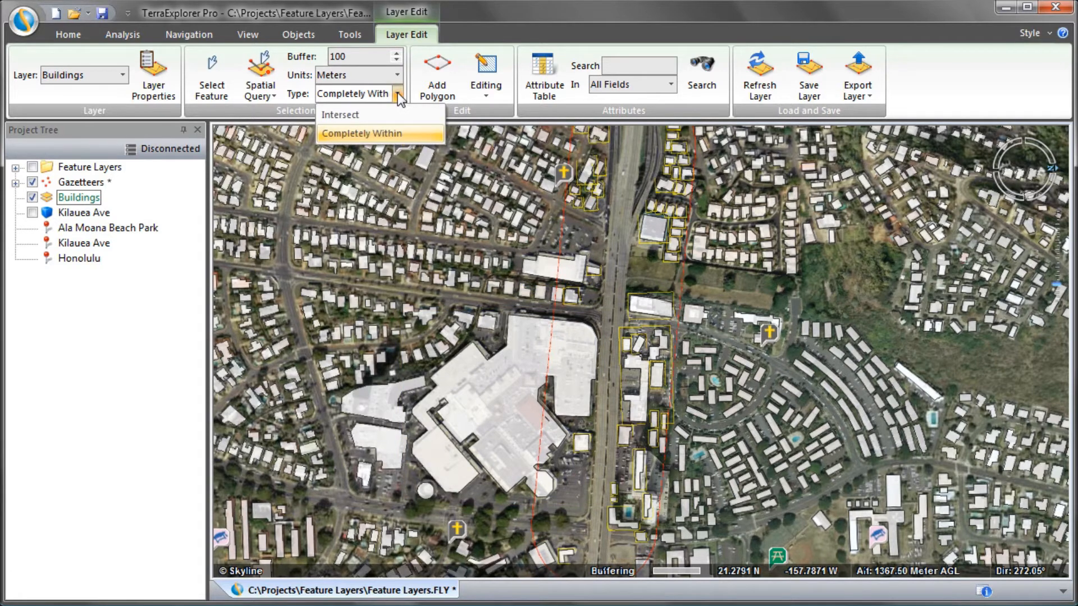
left_click(397, 109)
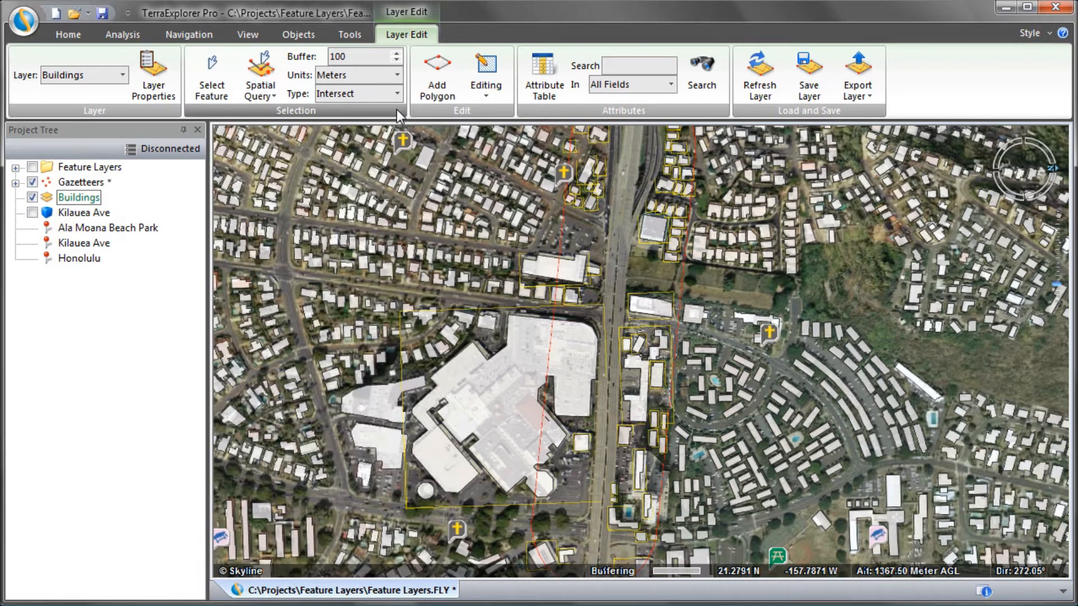
Show the Kilauea Ave object and use it for an object selection query on the Buildings layer with a 100-meter buffer
left_click(33, 216)
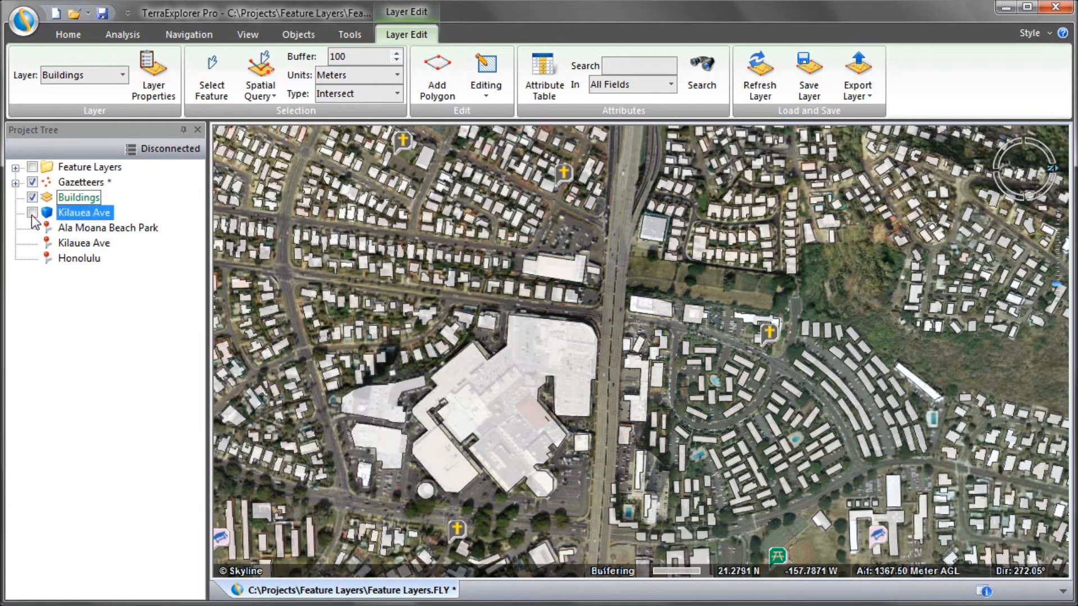
left_click(32, 214)
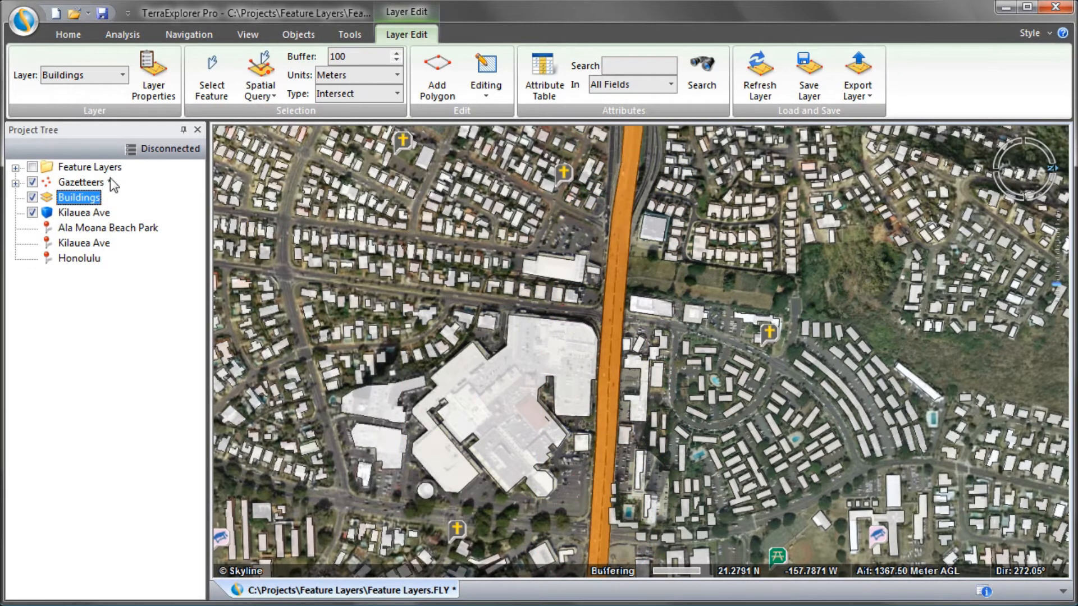
left_click(254, 94)
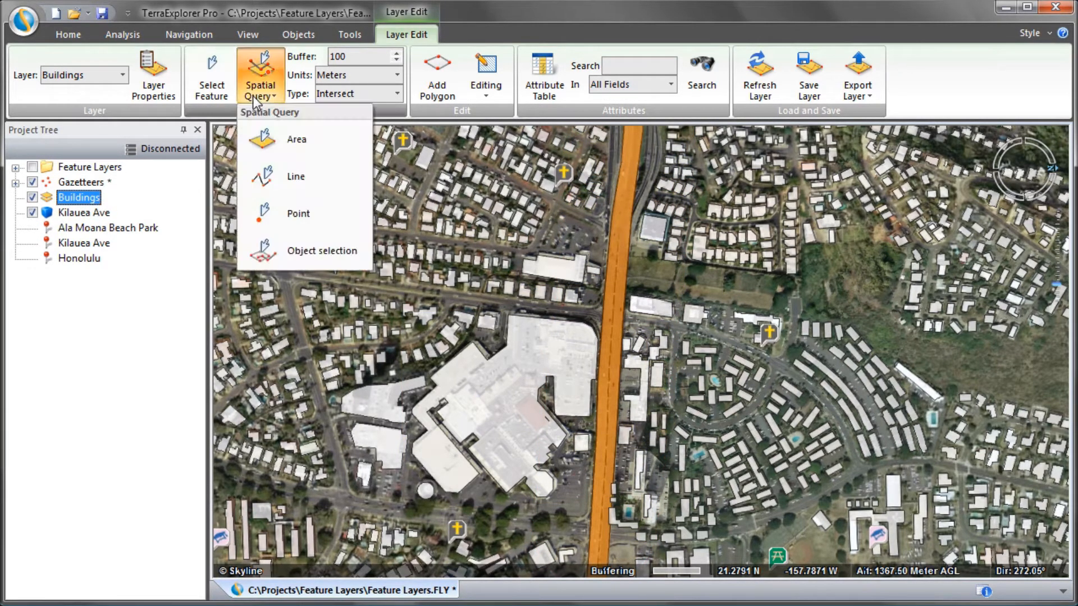
left_click(334, 248)
left_click(624, 249)
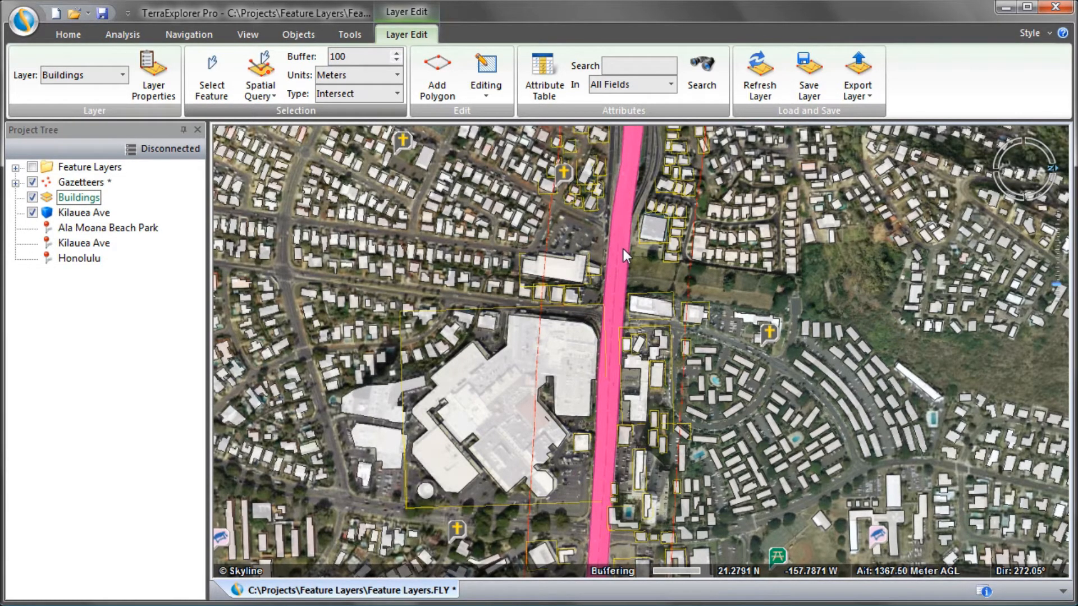
right_click(623, 249)
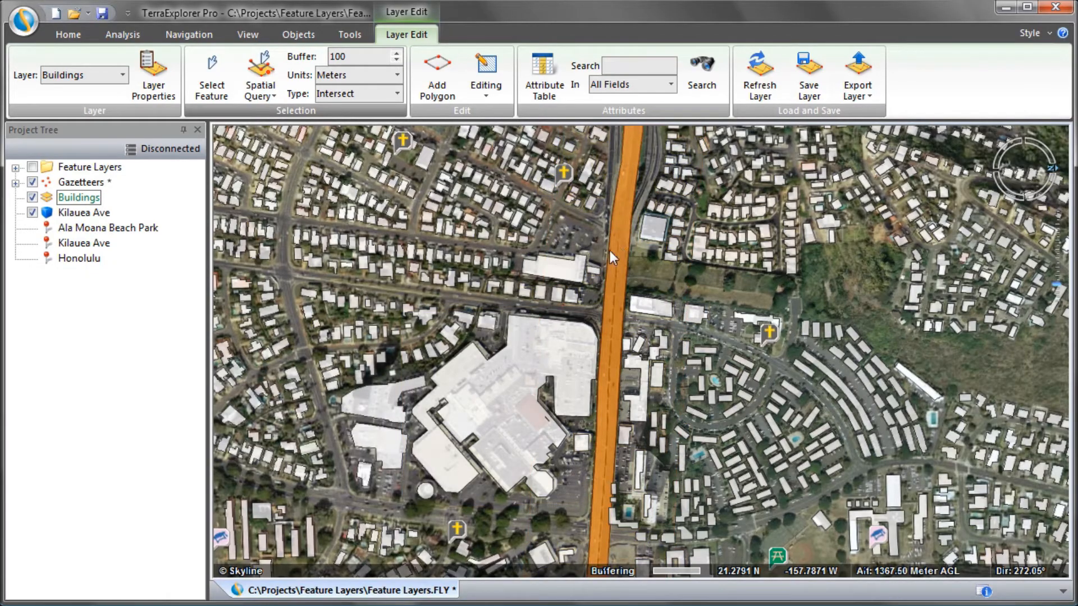
Fly to Honolulu and search the Gazetteers layer's attribute table for features where FEATURE_TY = 'park'
left_click(93, 258)
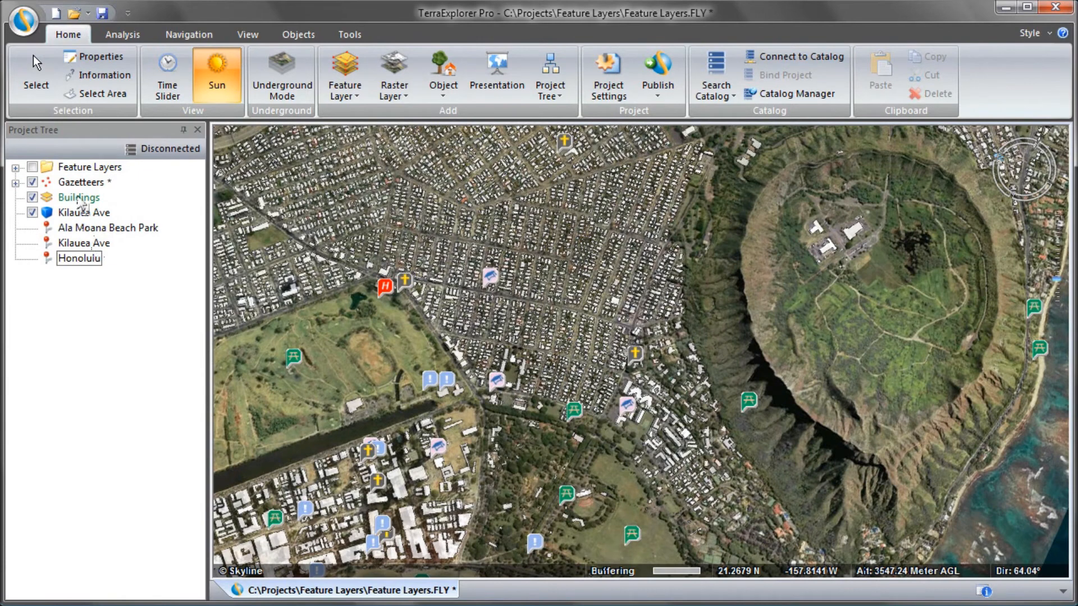
left_click(81, 183)
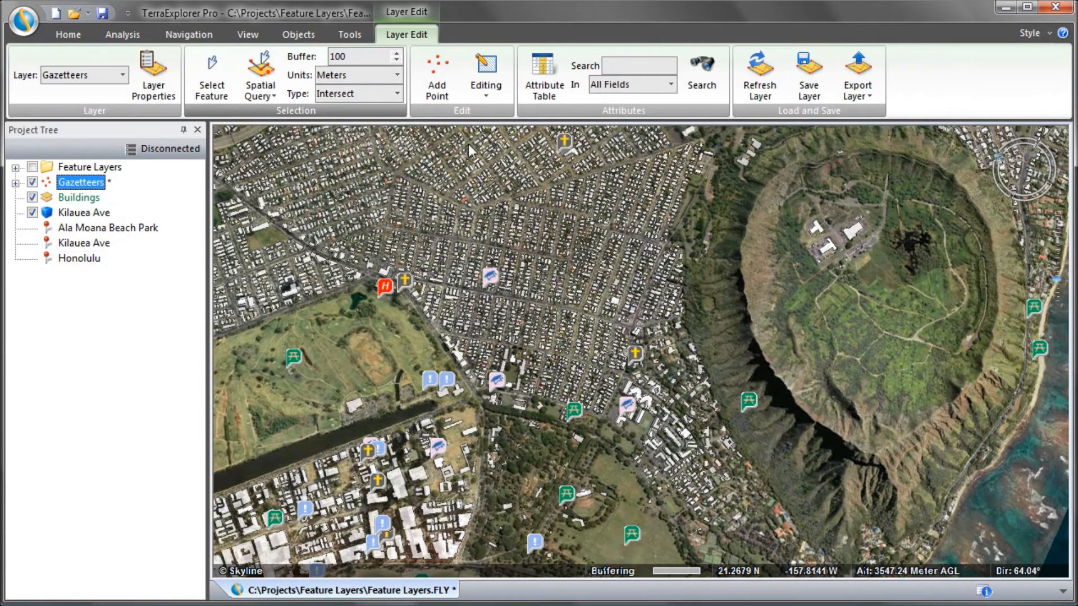
left_click(540, 95)
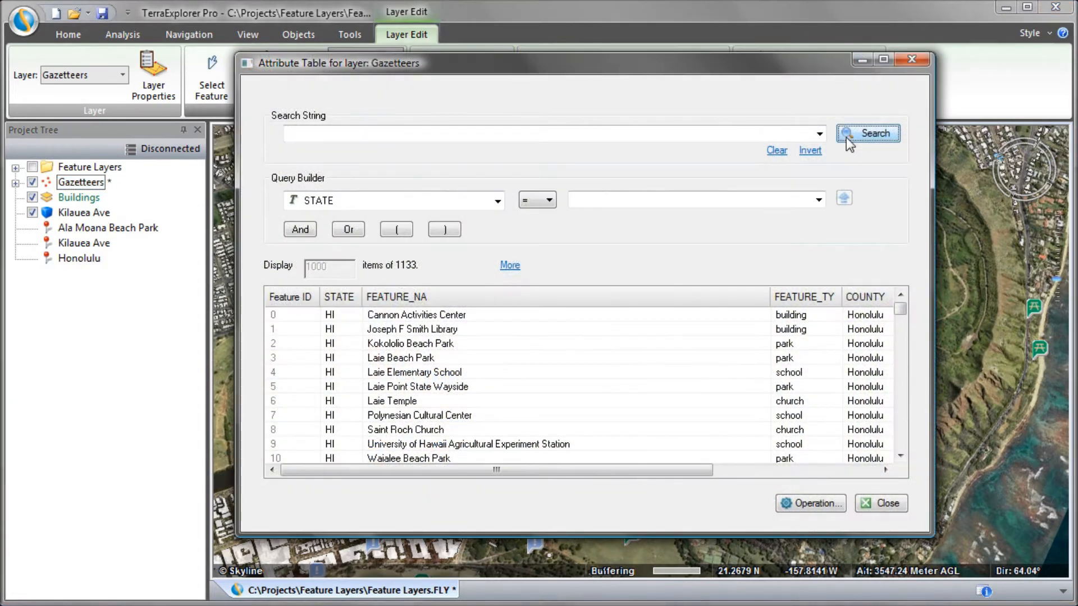
left_click(498, 201)
left_click(448, 245)
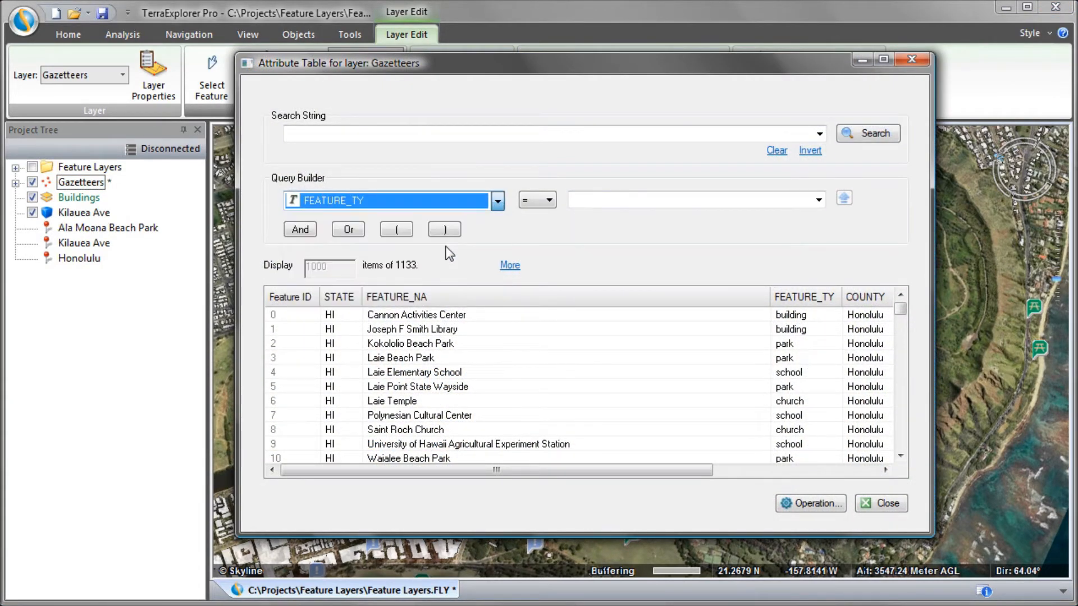
left_click(820, 199)
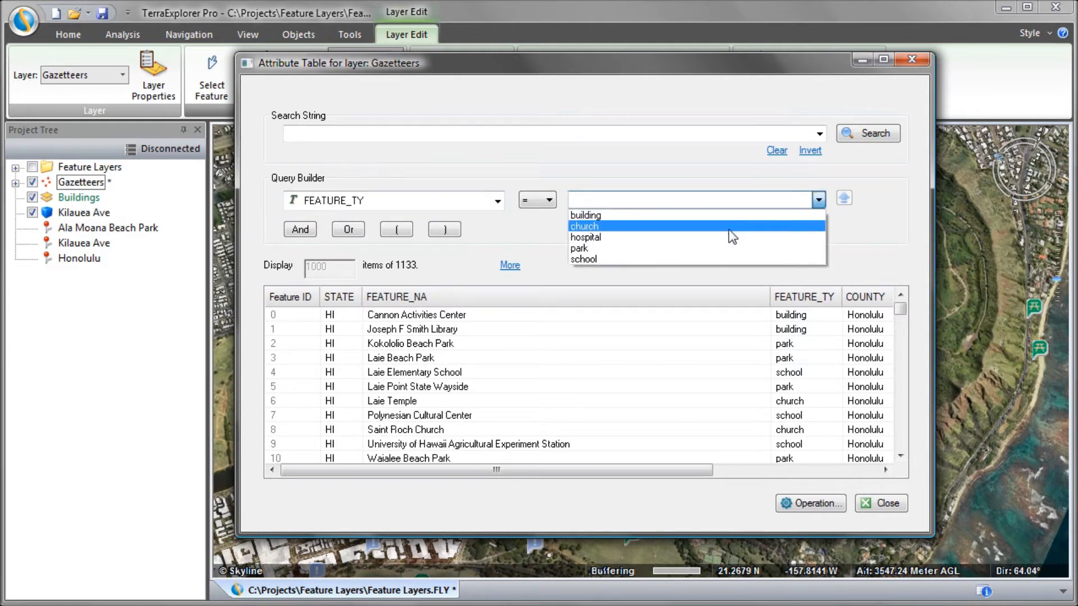
left_click(720, 248)
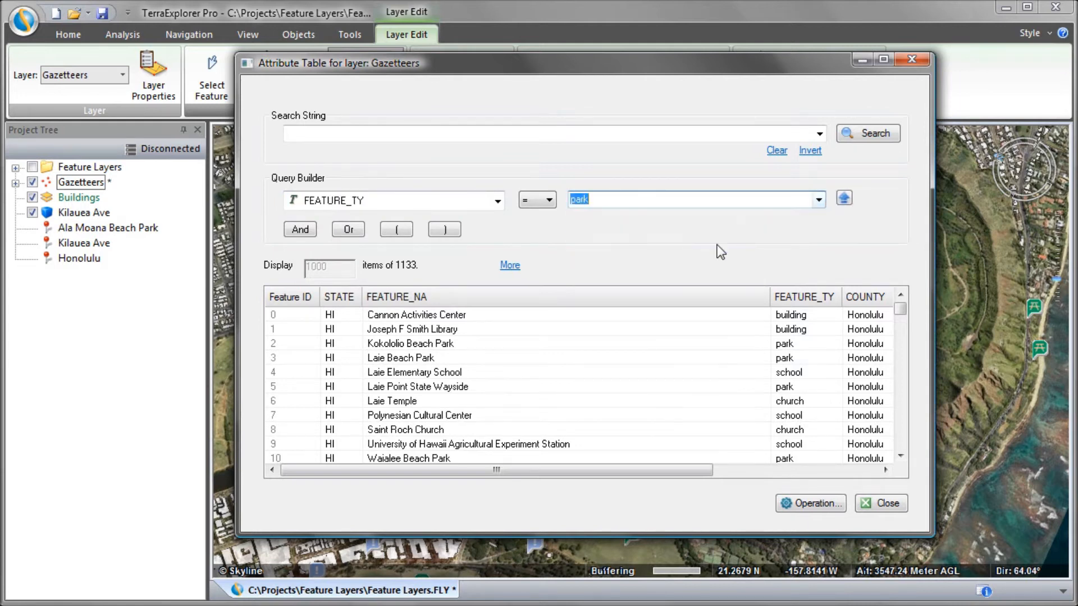
left_click(843, 199)
left_click(867, 134)
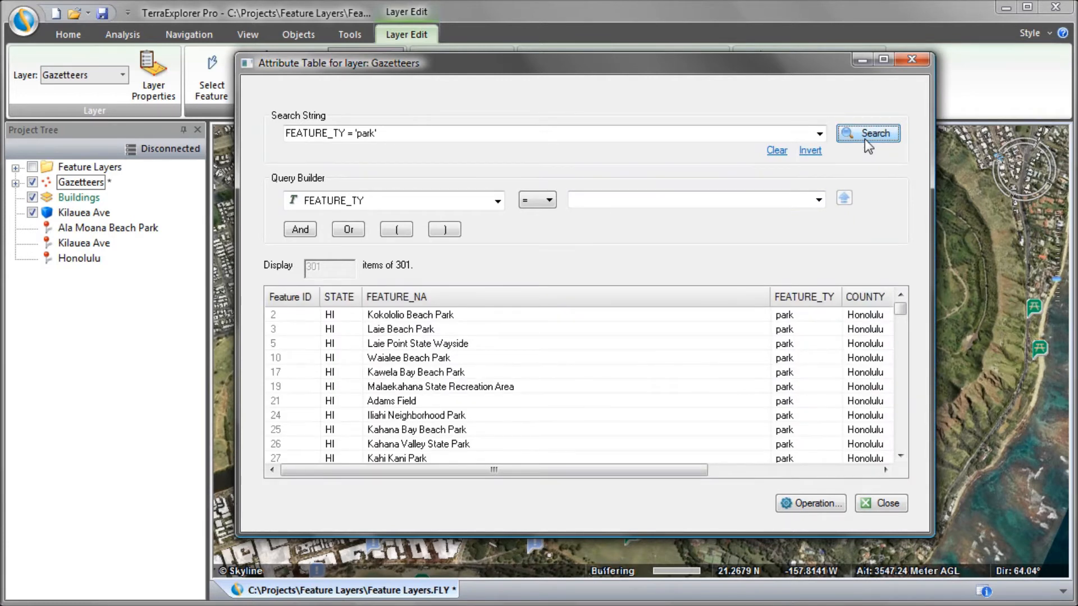
Show only the found park features exclusively on the map and close the Gazetteers attribute table
left_click(808, 501)
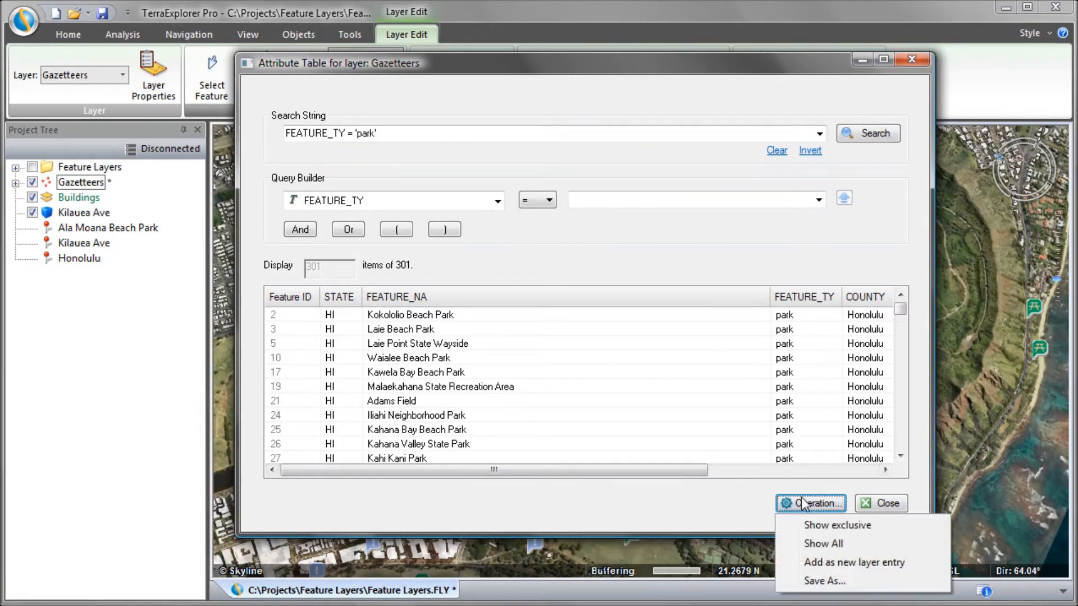
left_click(837, 525)
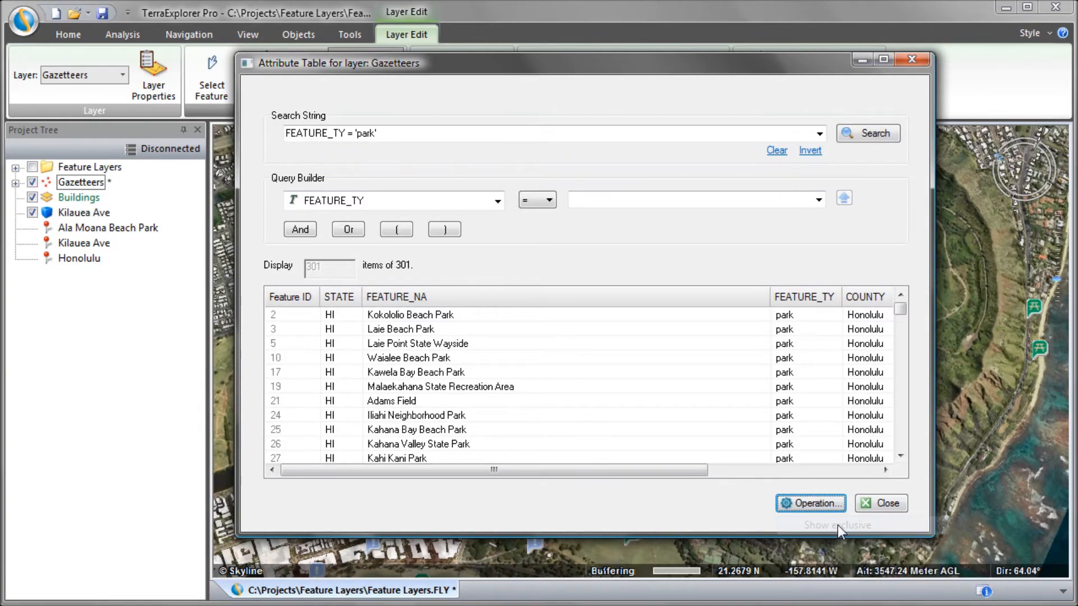
left_click(887, 508)
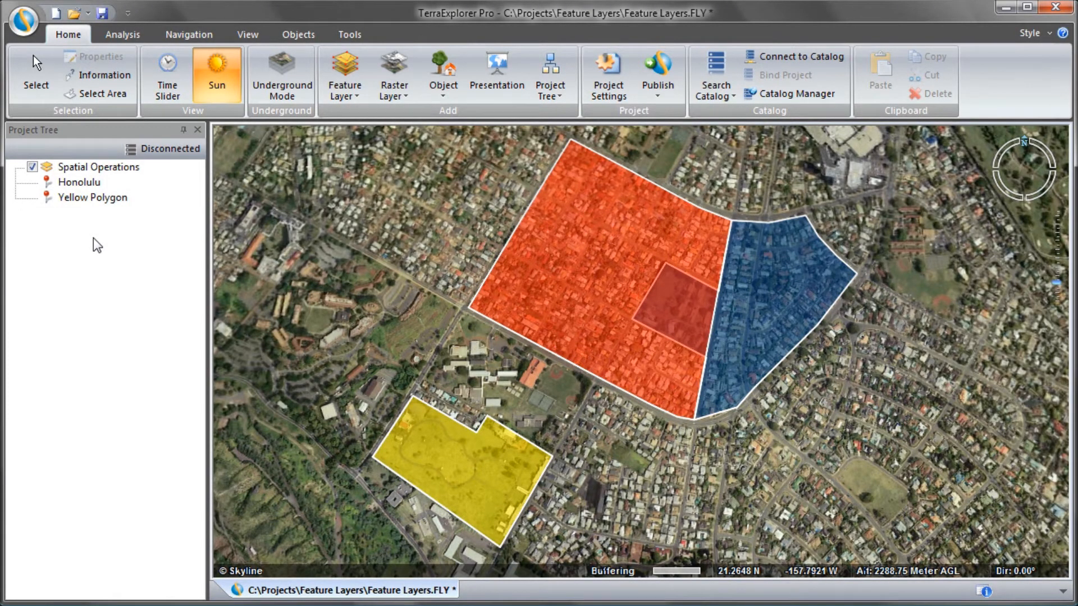
View all features in the Spatial Operations layer's attribute table, then close the table
left_click(129, 171)
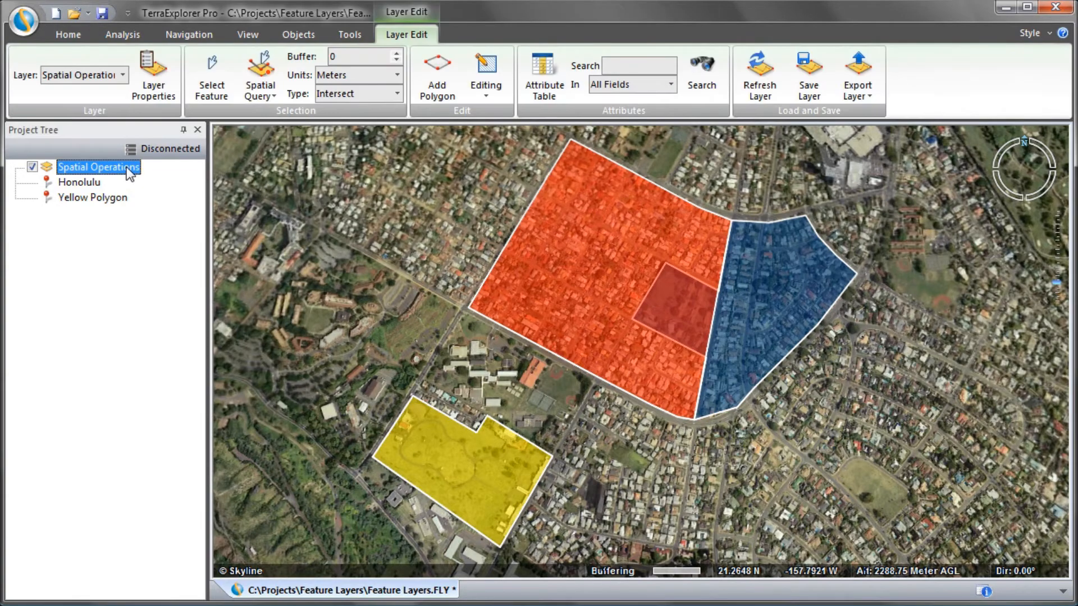
left_click(542, 79)
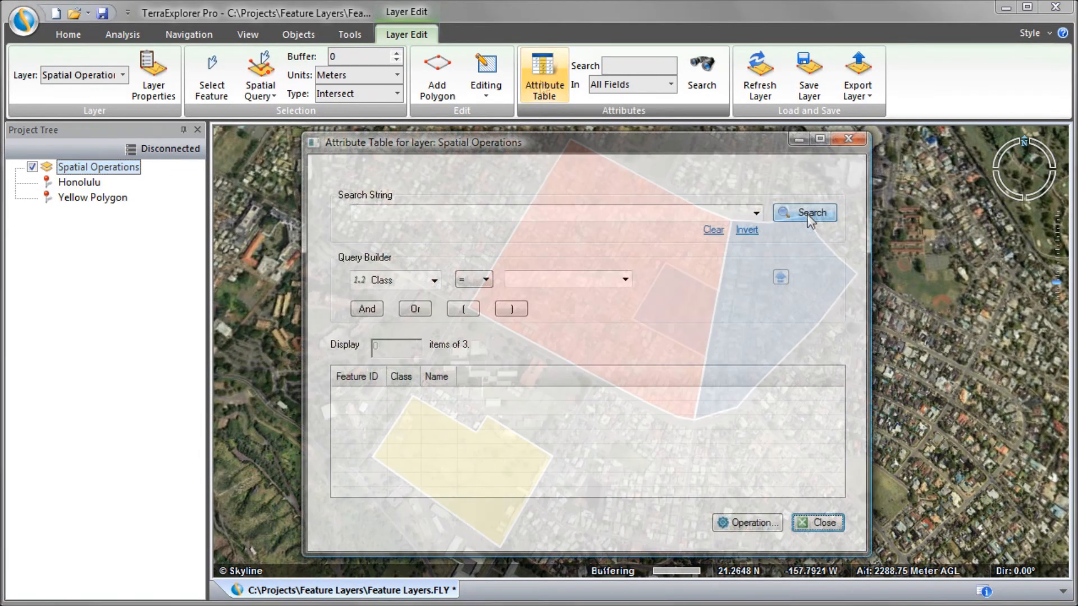
left_click(807, 214)
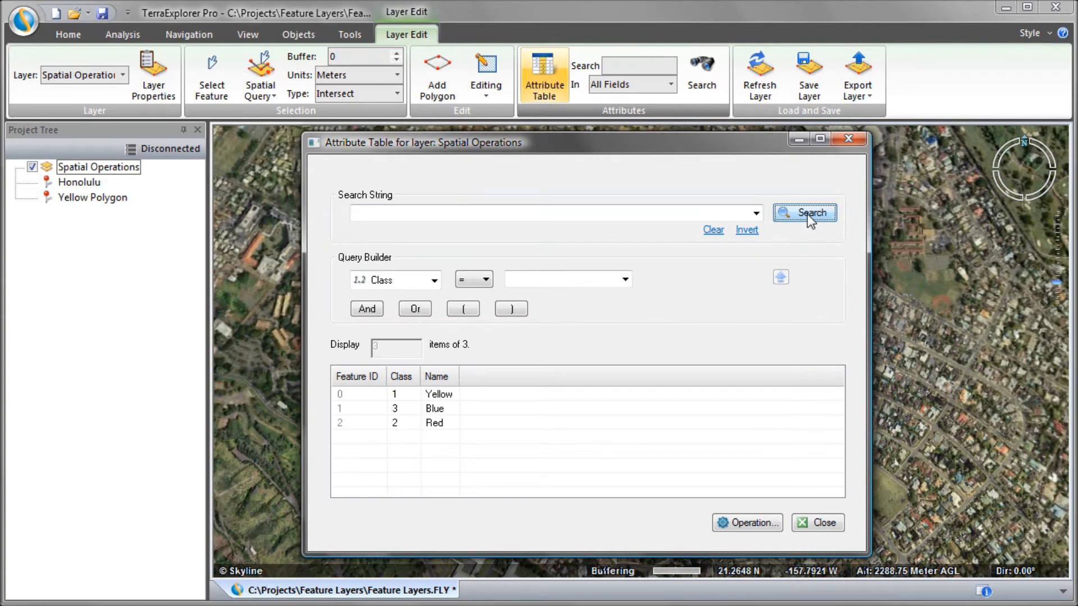
left_click(824, 524)
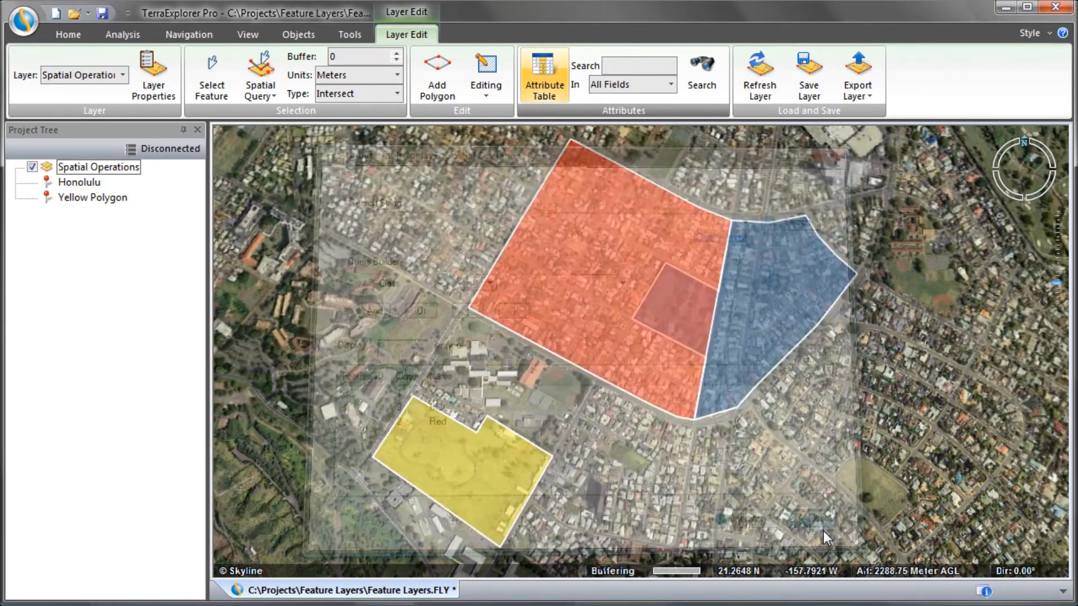
Fly to Yellow Polygon and add a polygon to the Spatial Operations layer, tracing the curved path loop inside the yellow area
double_click(120, 202)
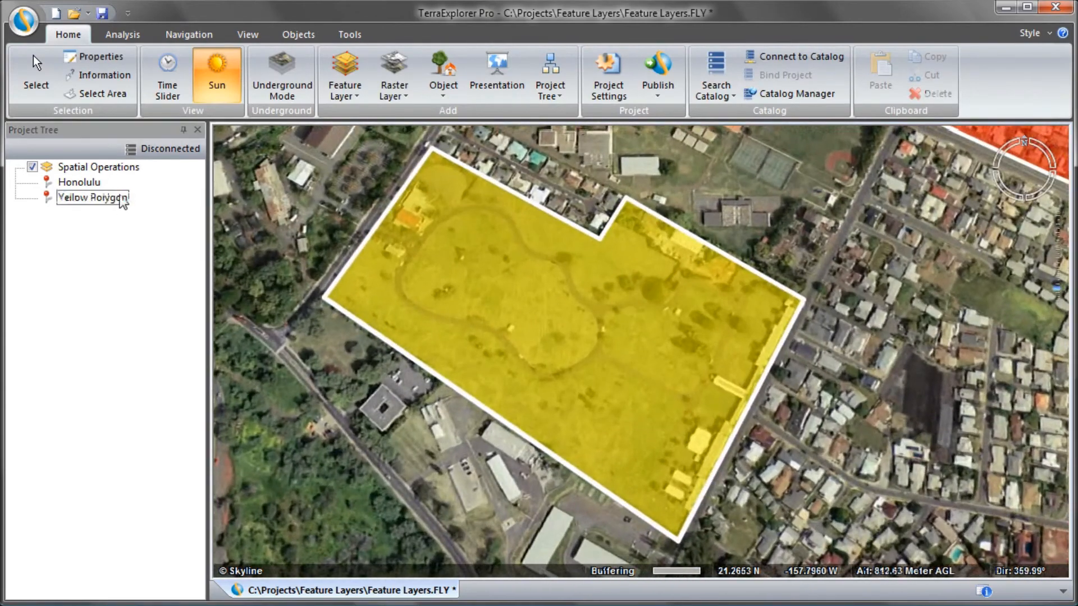
left_click(119, 169)
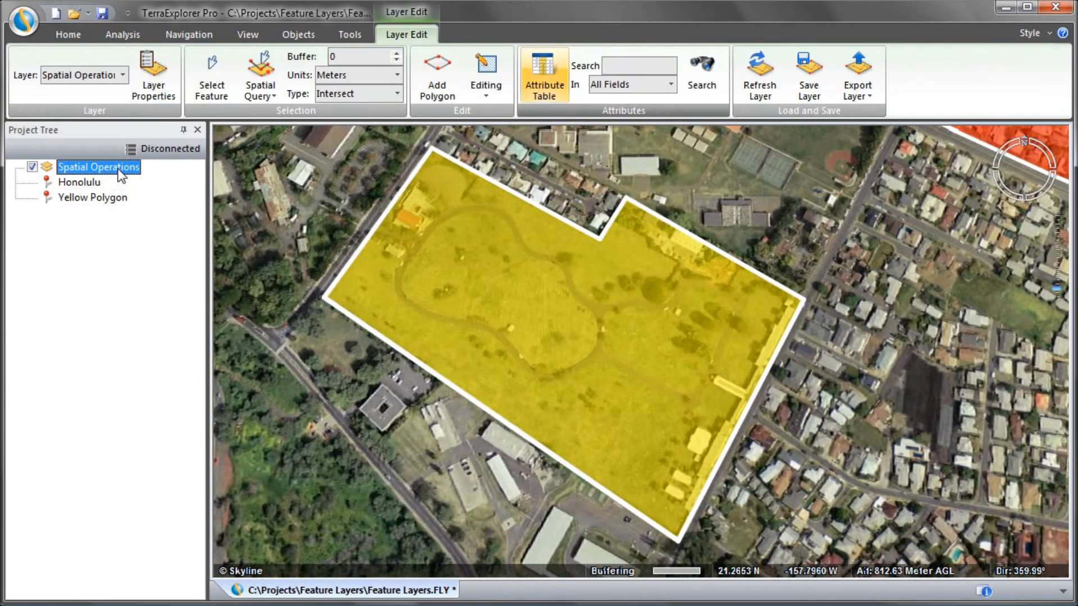
left_click(429, 89)
left_click(444, 219)
left_click(499, 212)
left_click(521, 250)
left_click(563, 265)
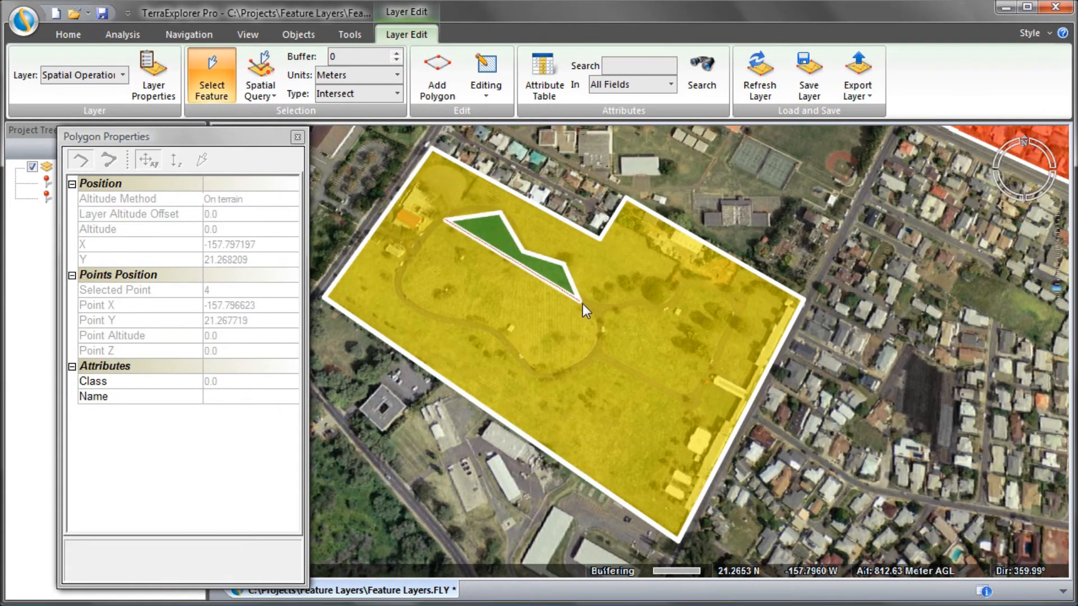
left_click(600, 318)
left_click(596, 362)
left_click(543, 377)
left_click(511, 356)
left_click(490, 331)
left_click(425, 313)
left_click(397, 277)
right_click(422, 235)
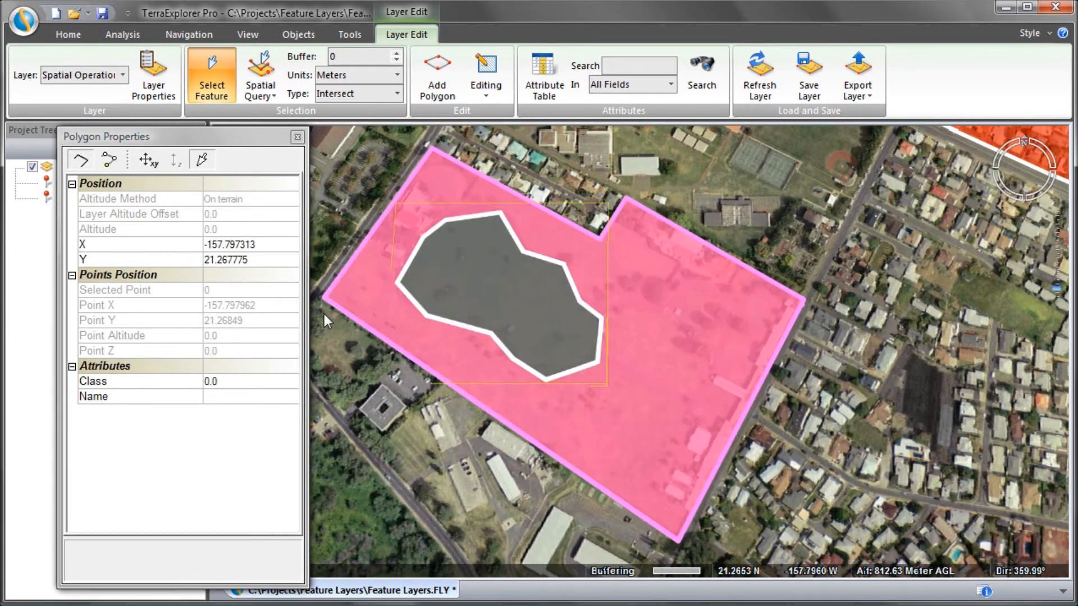
Set the new polygon's Name attribute to Green and close its properties
left_click(246, 395)
type("Green")
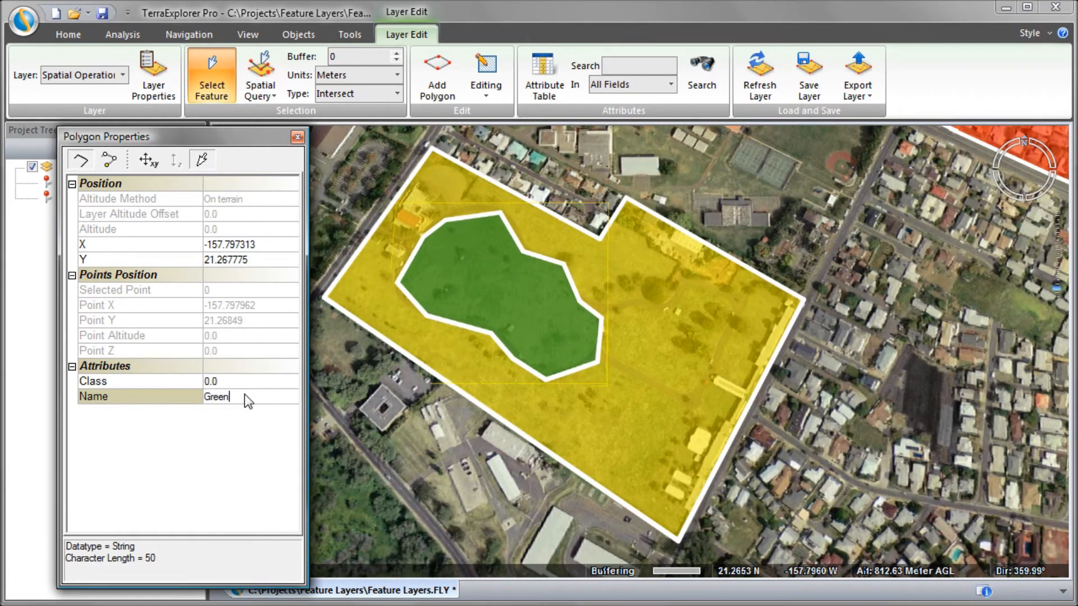
left_click(297, 137)
Select the green and yellow polygons with a point spatial query and clip the green polygon out of the yellow one
left_click(265, 94)
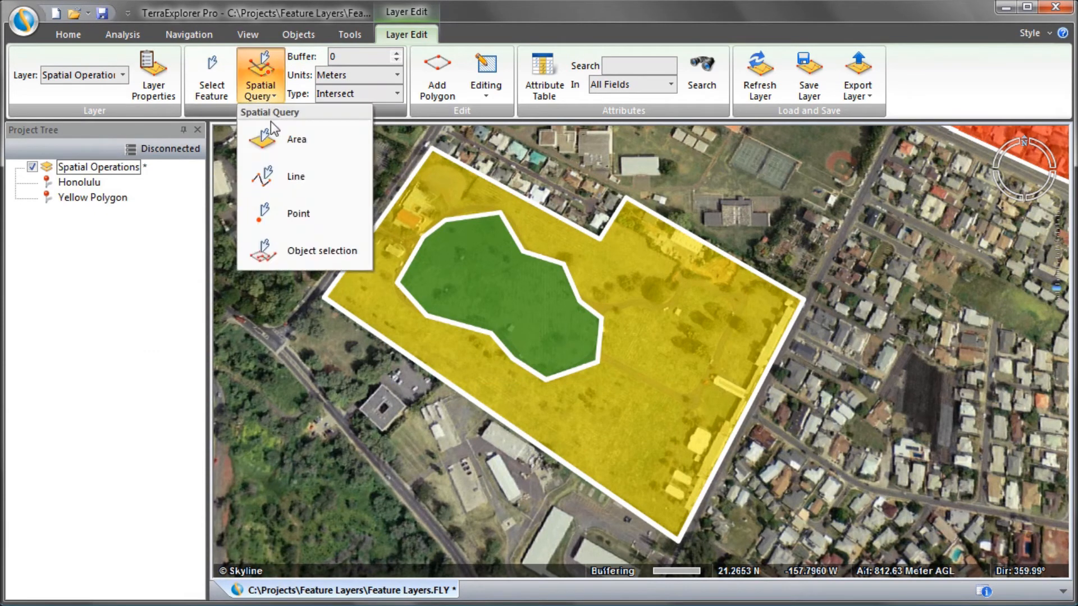
left_click(275, 213)
left_click(500, 295)
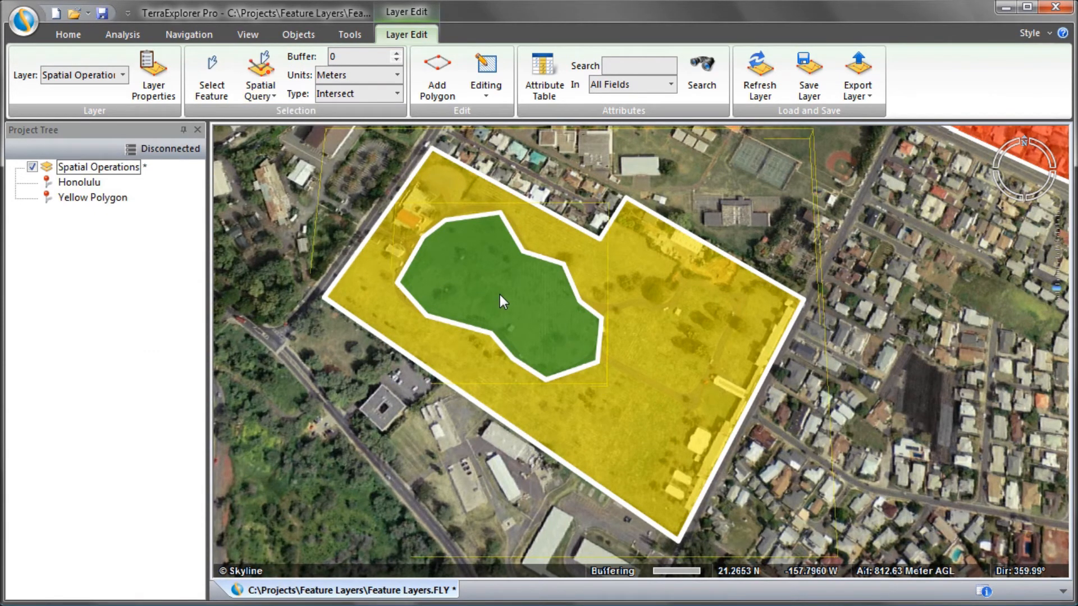
left_click(488, 90)
left_click(498, 133)
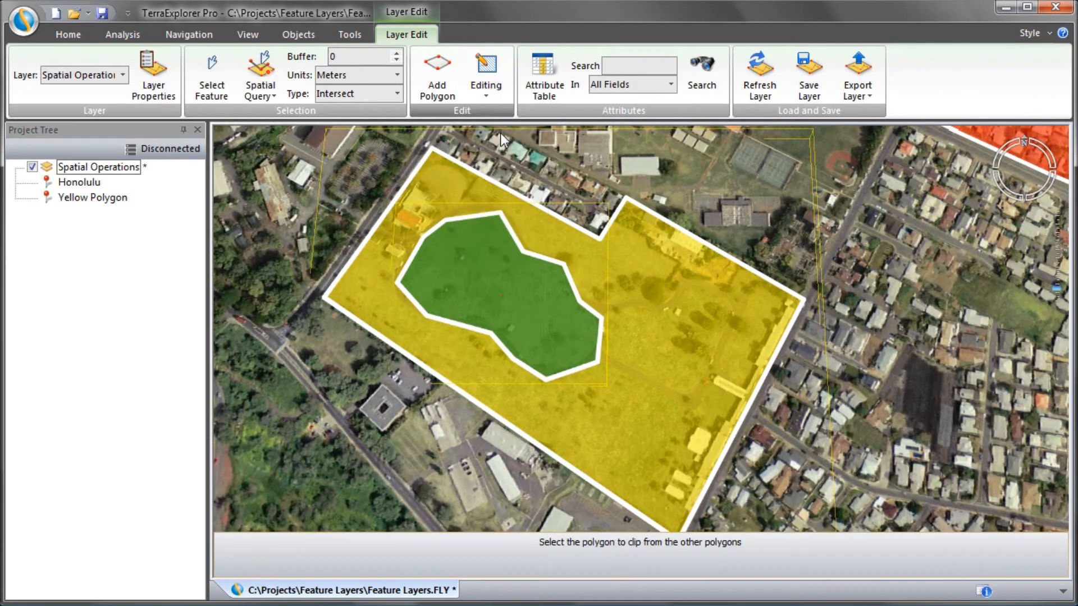
left_click(507, 281)
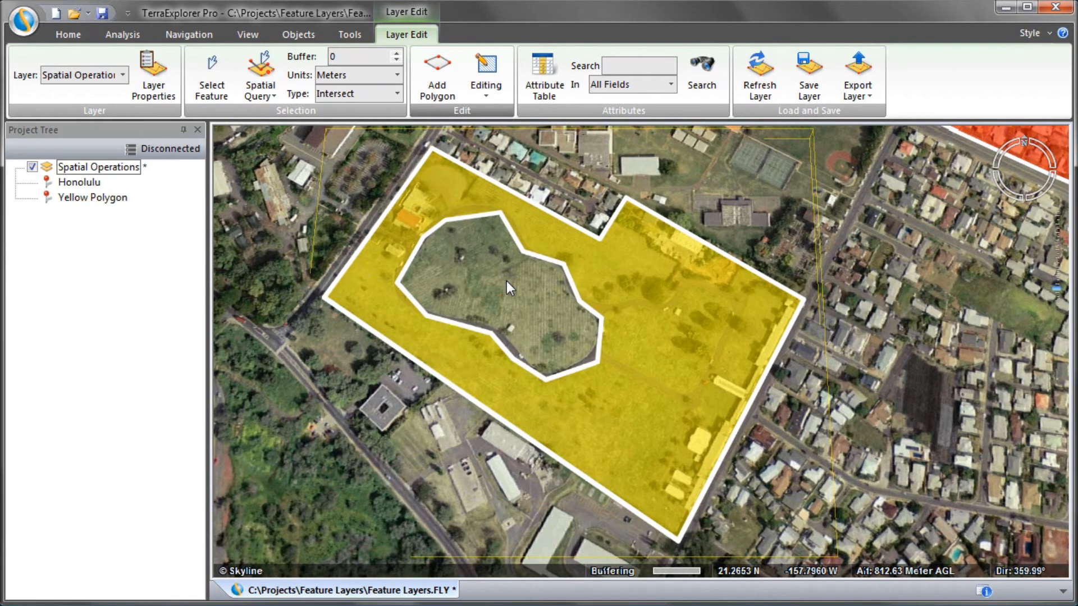
Fly to Honolulu and select the overlapping red and blue polygons of the Spatial Operations layer with a line spatial query
left_click(95, 185)
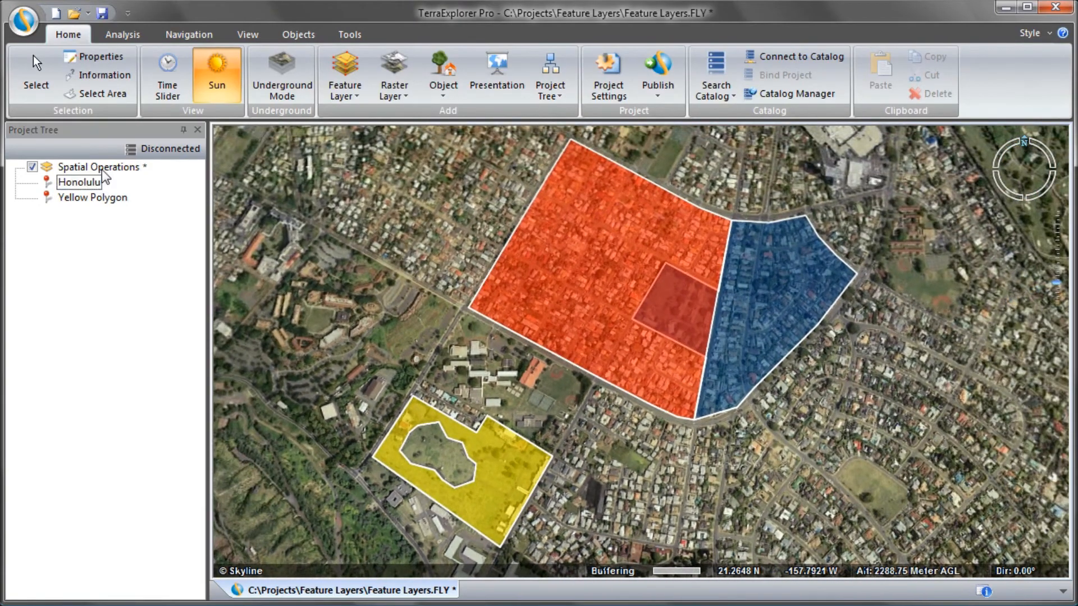
left_click(102, 168)
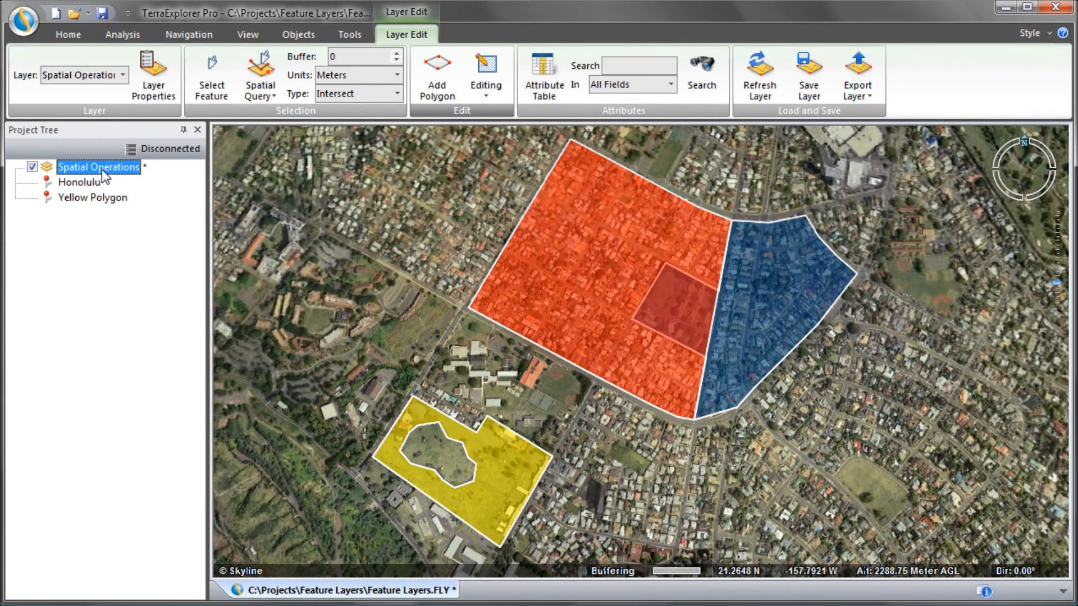
left_click(252, 90)
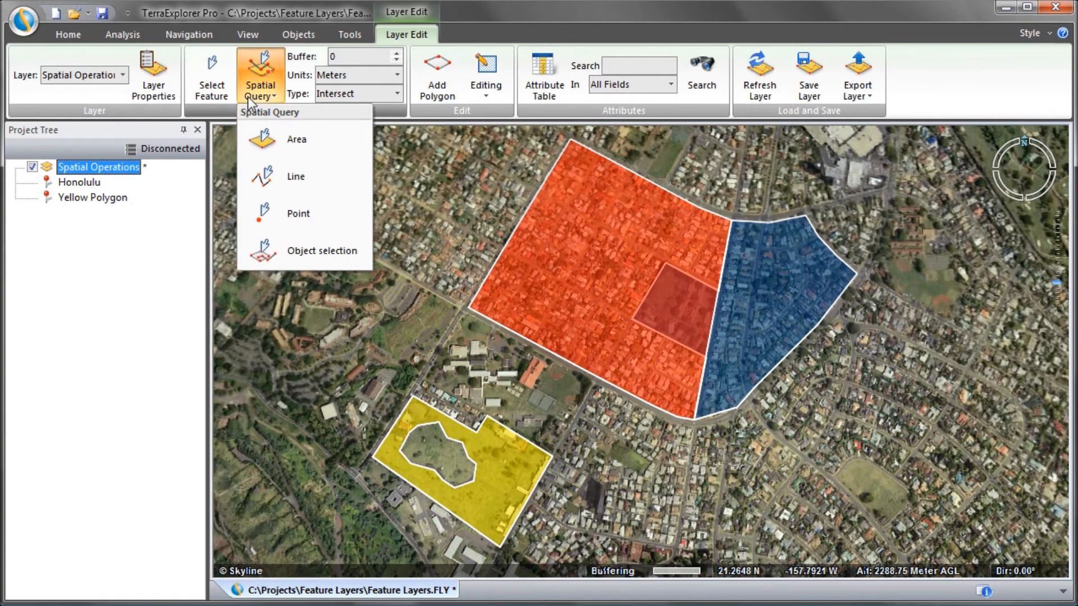
left_click(267, 174)
right_click(878, 382)
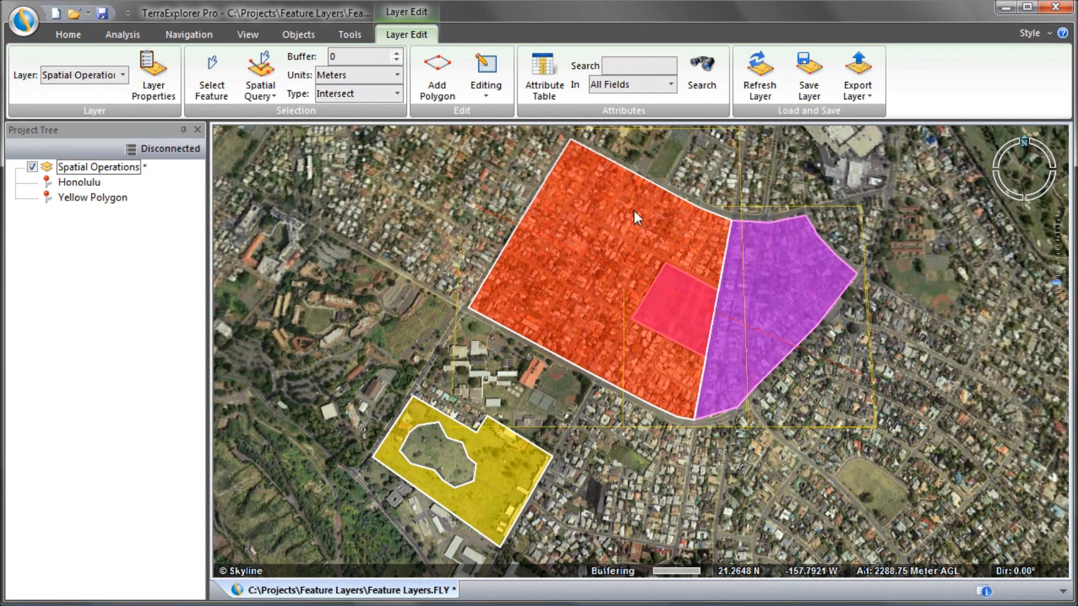
Intersect the selected red and blue polygons, picking the red polygon as the one whose attributes are kept
left_click(486, 78)
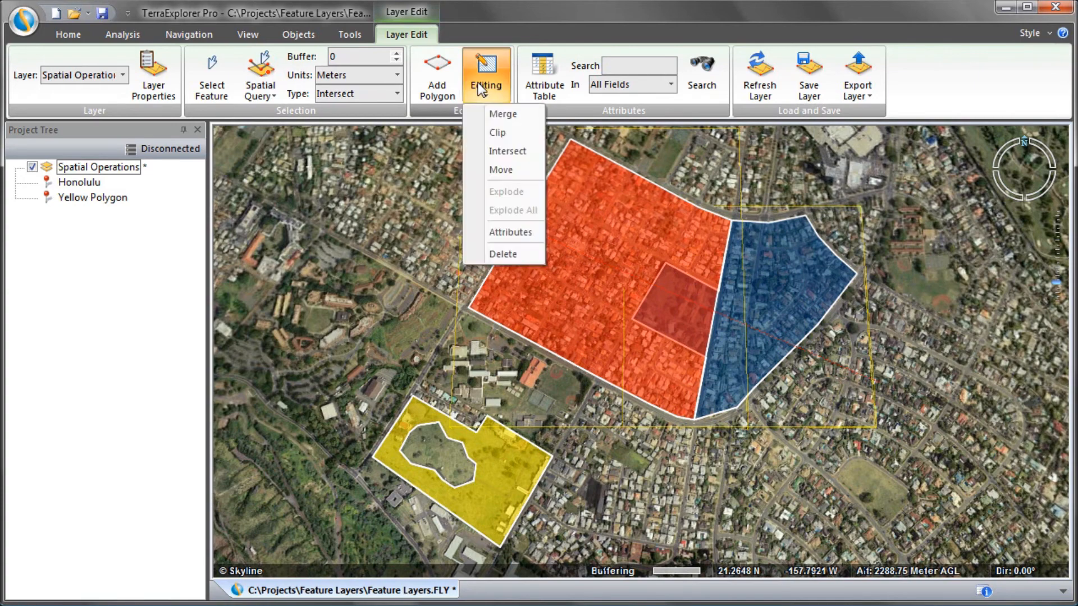
left_click(509, 150)
left_click(604, 224)
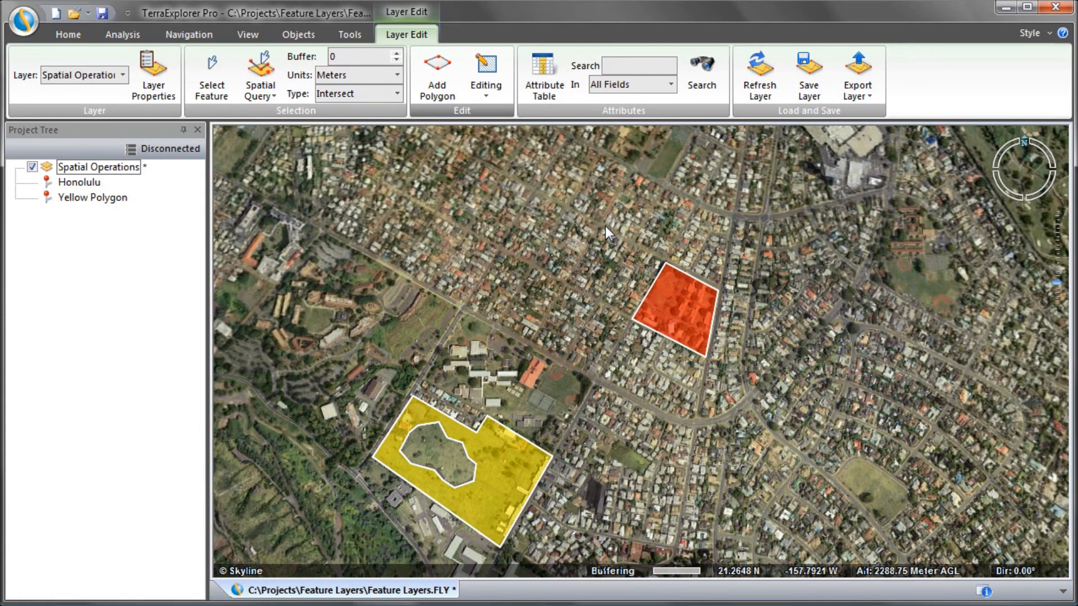
Select the yellow and red polygons together and merge them, picking the yellow polygon as the one whose attributes are kept
left_click(217, 90)
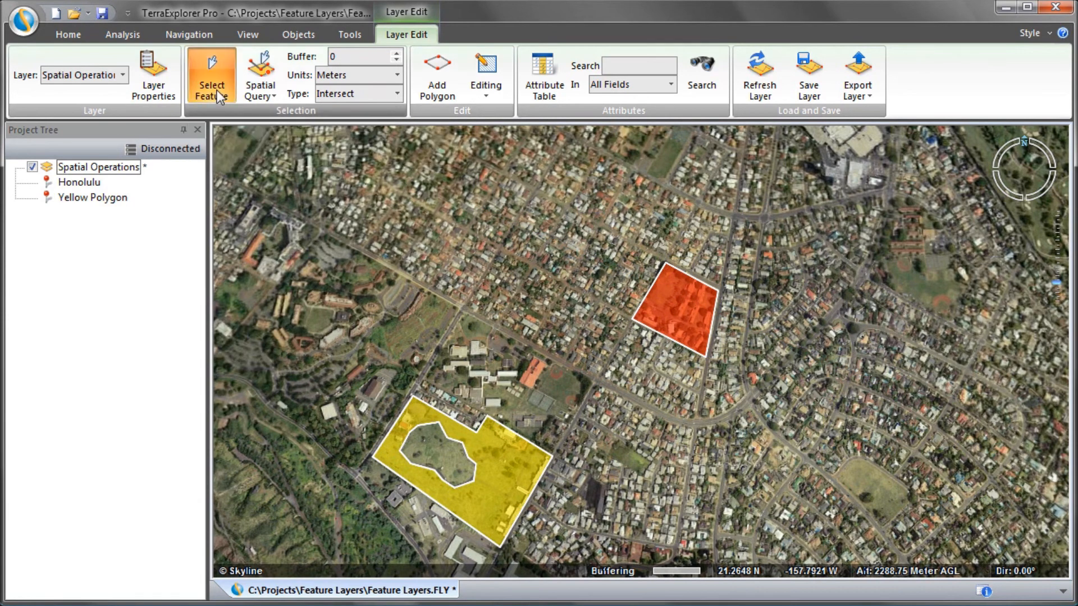
left_click(476, 435)
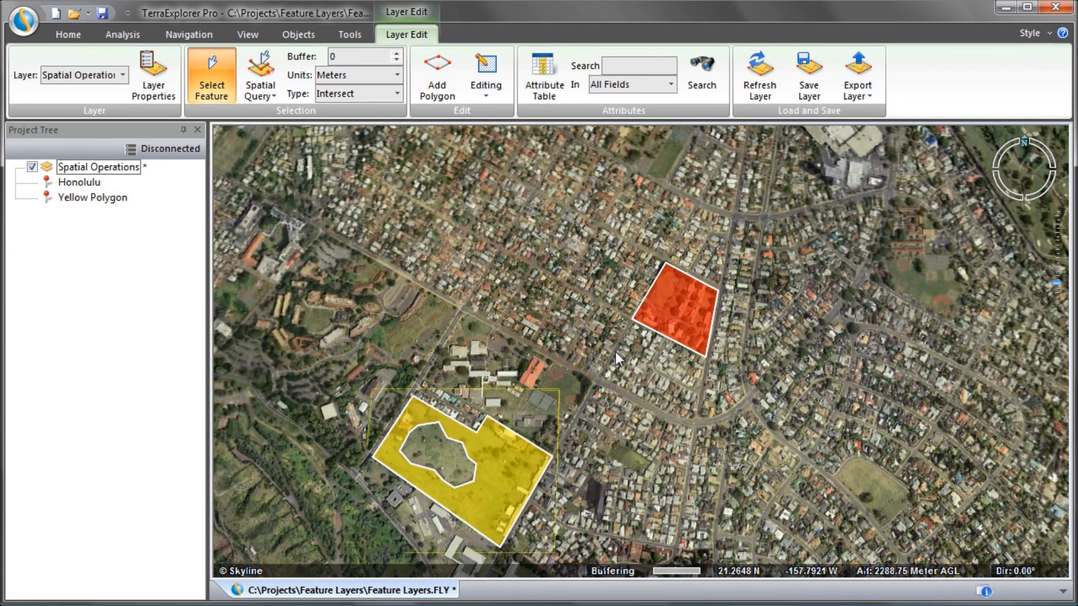
left_click(660, 320, "ctrl")
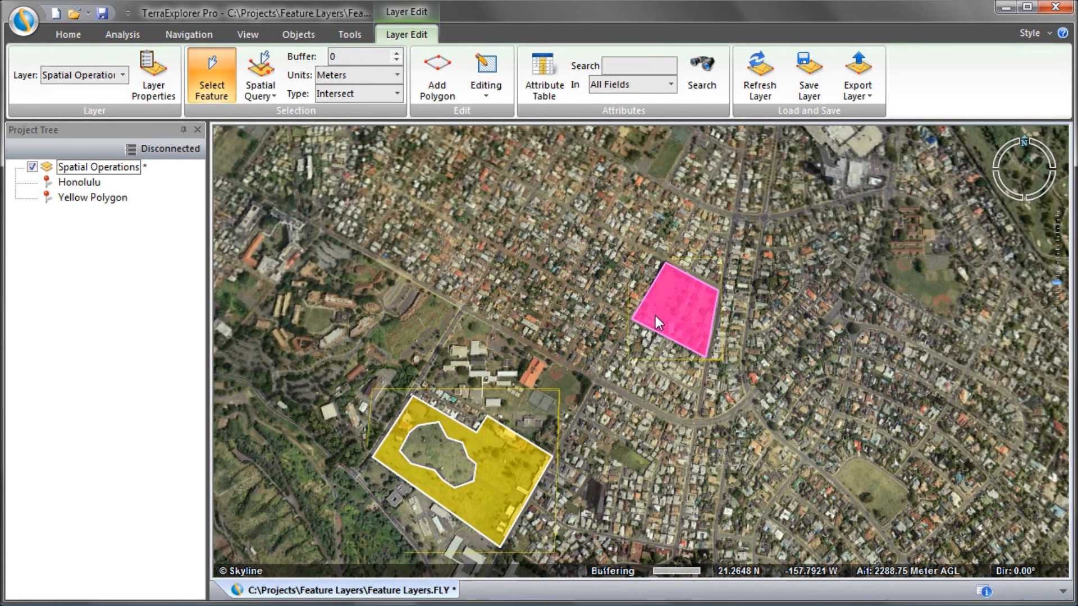
left_click(487, 95)
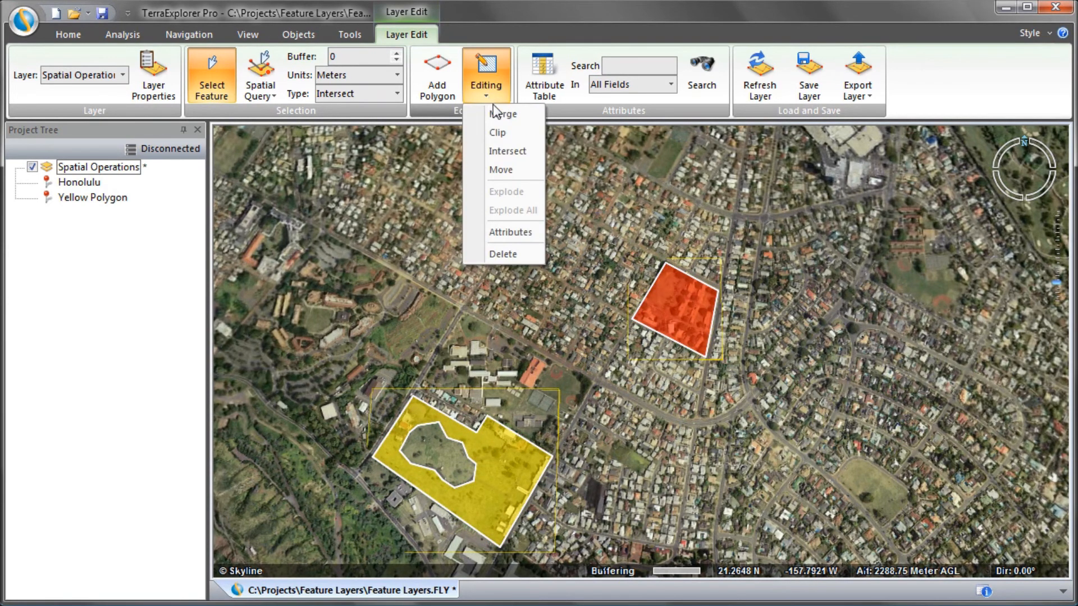
left_click(501, 114)
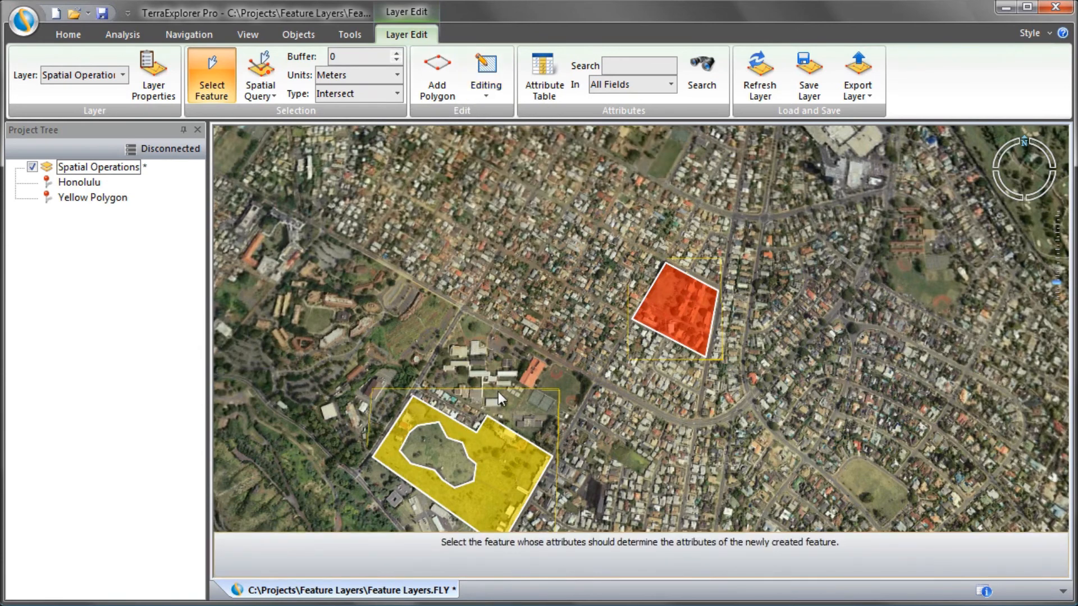
left_click(499, 452)
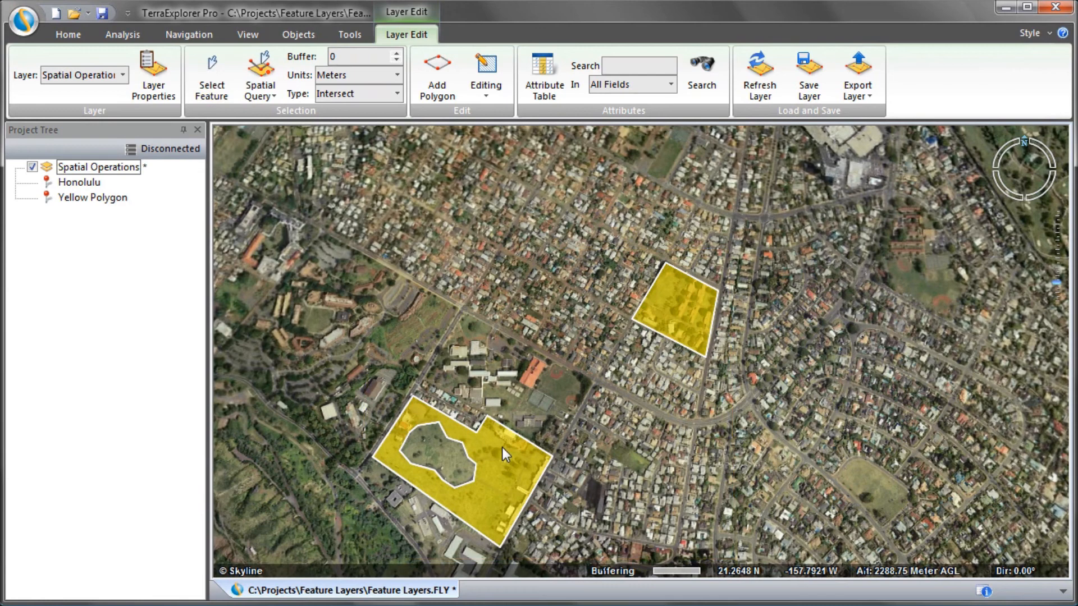
Select the merged yellow multipolygon, split it into separate polygons with Explode All, and exit feature selection
left_click(228, 99)
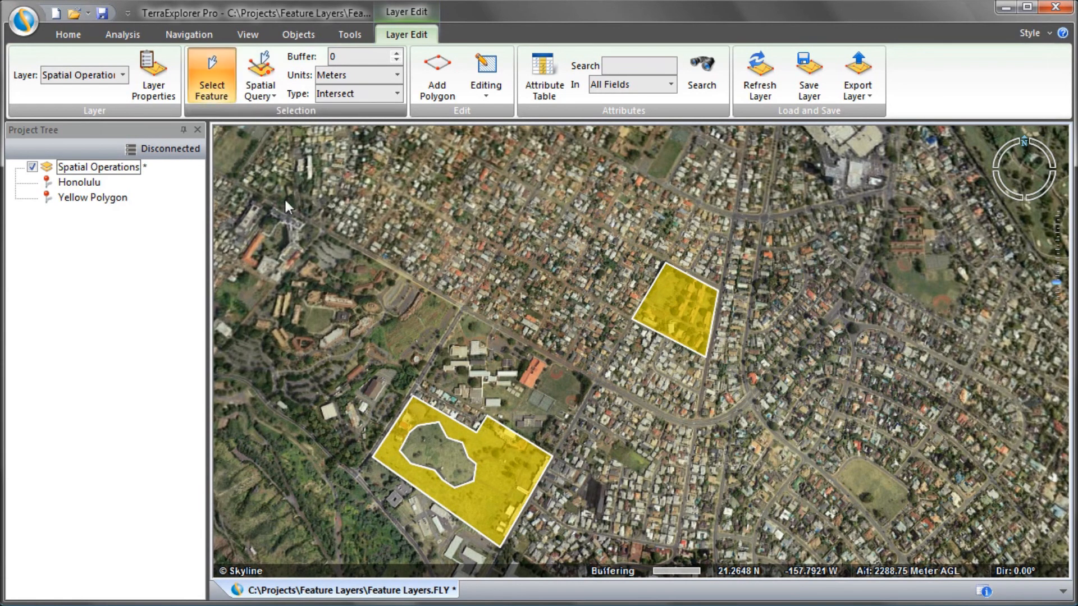
left_click(480, 446)
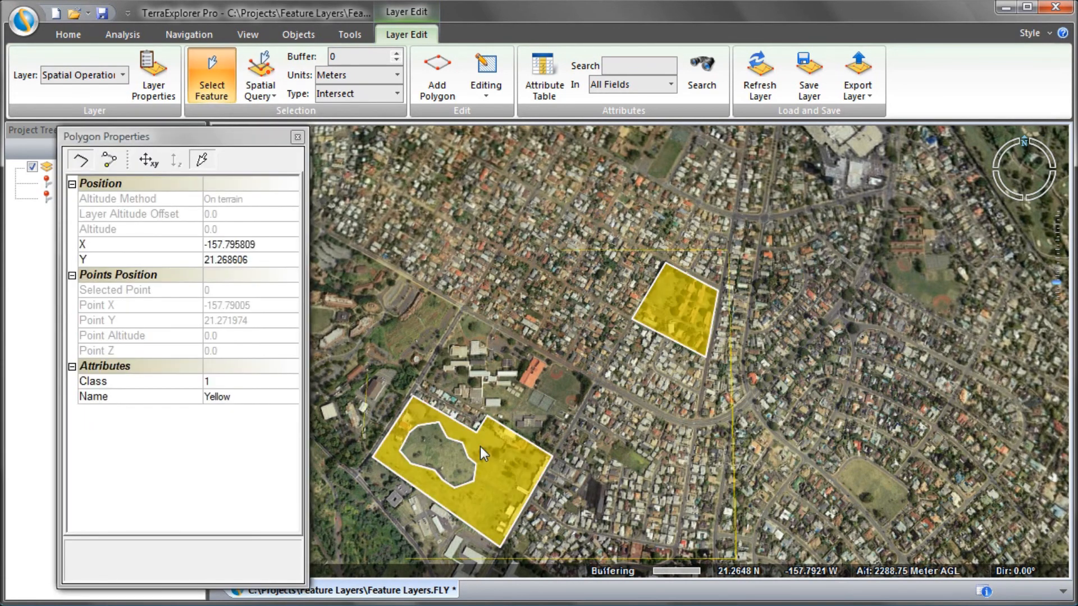
left_click(477, 89)
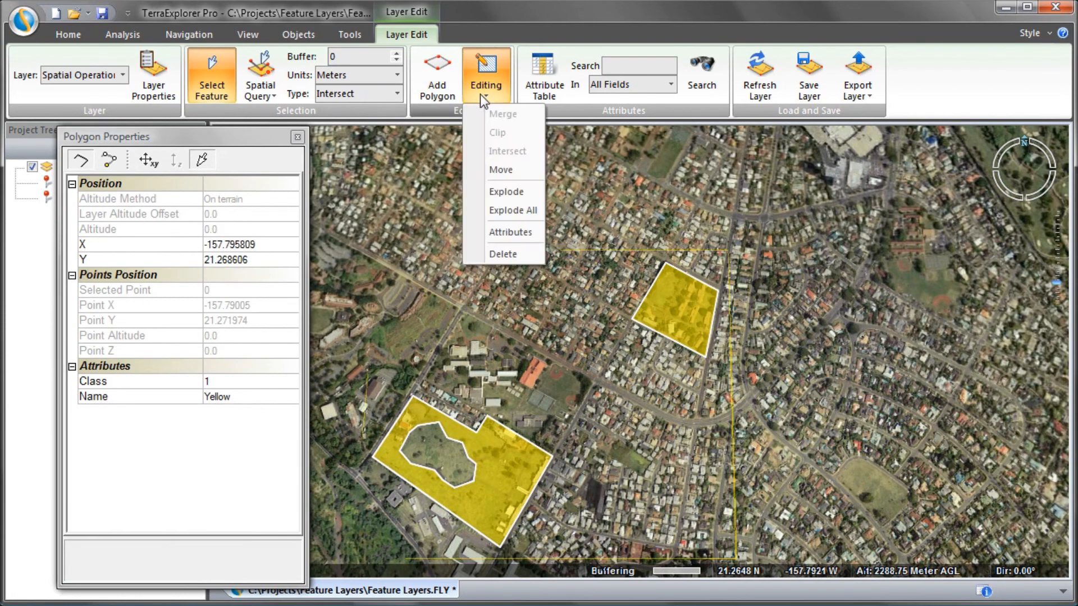
left_click(520, 213)
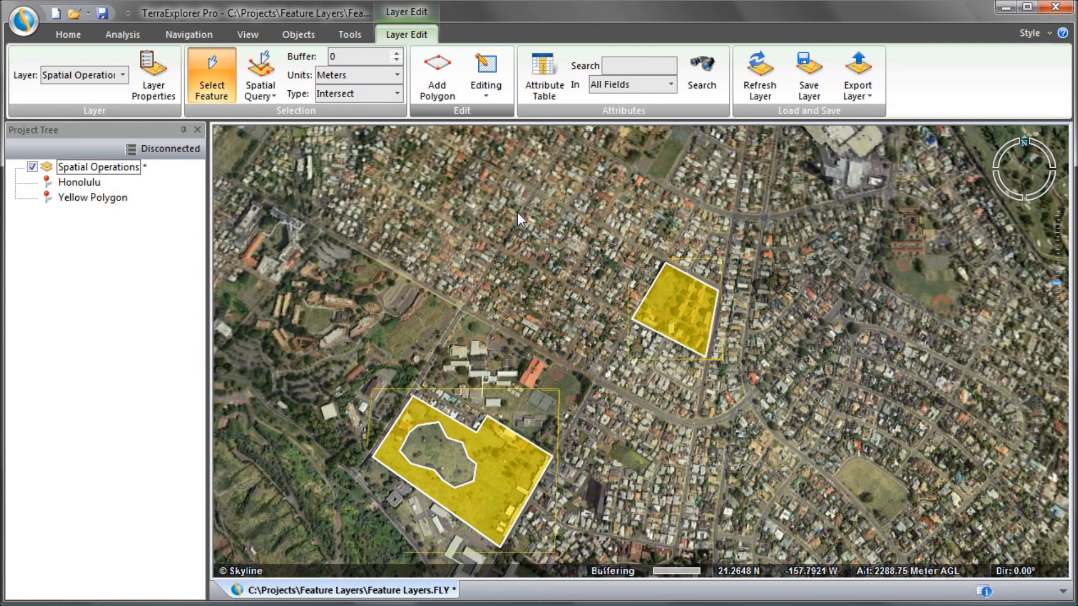
key("Escape")
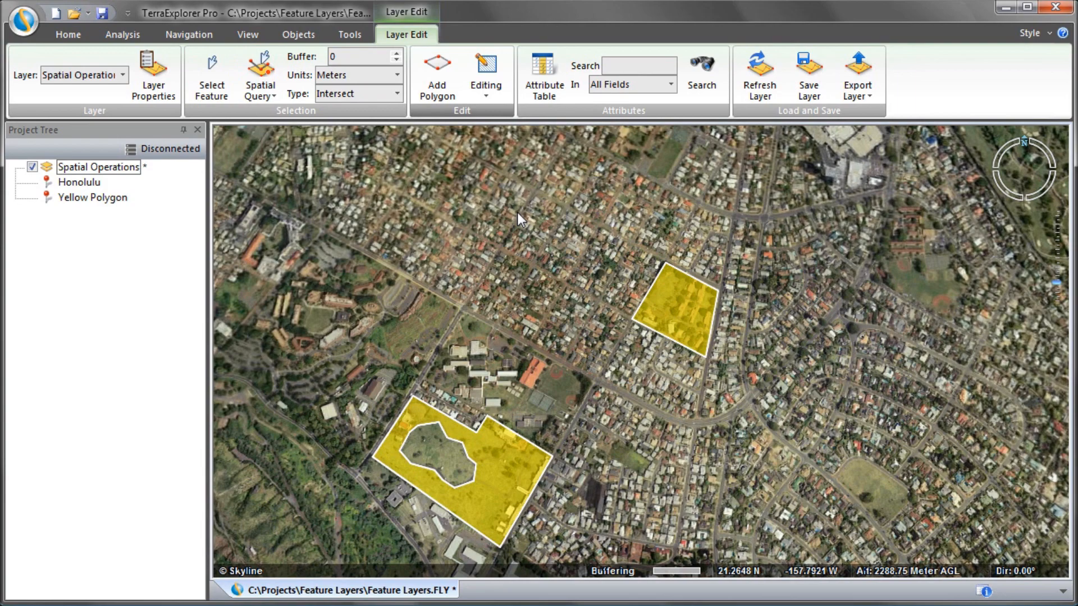